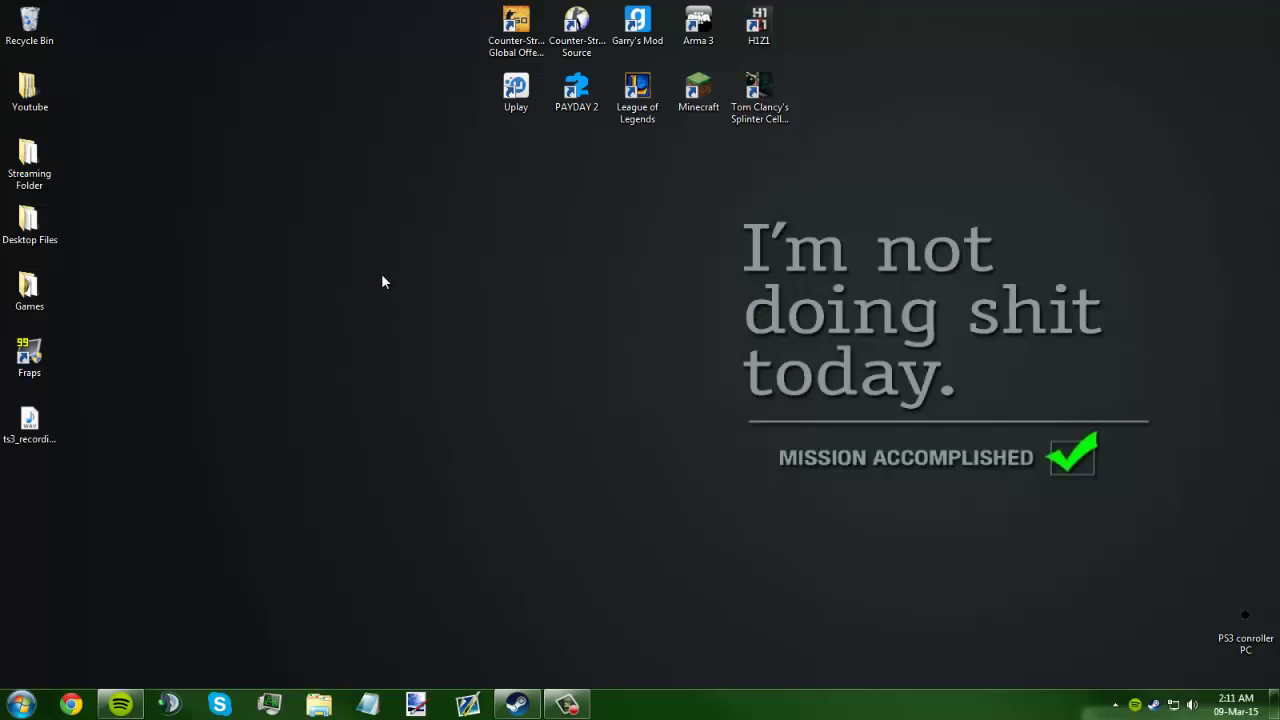
- Launch TeamSpeak 3 and bring up Spotify
{"action": "left_click", "coordinate": [160, 704]}
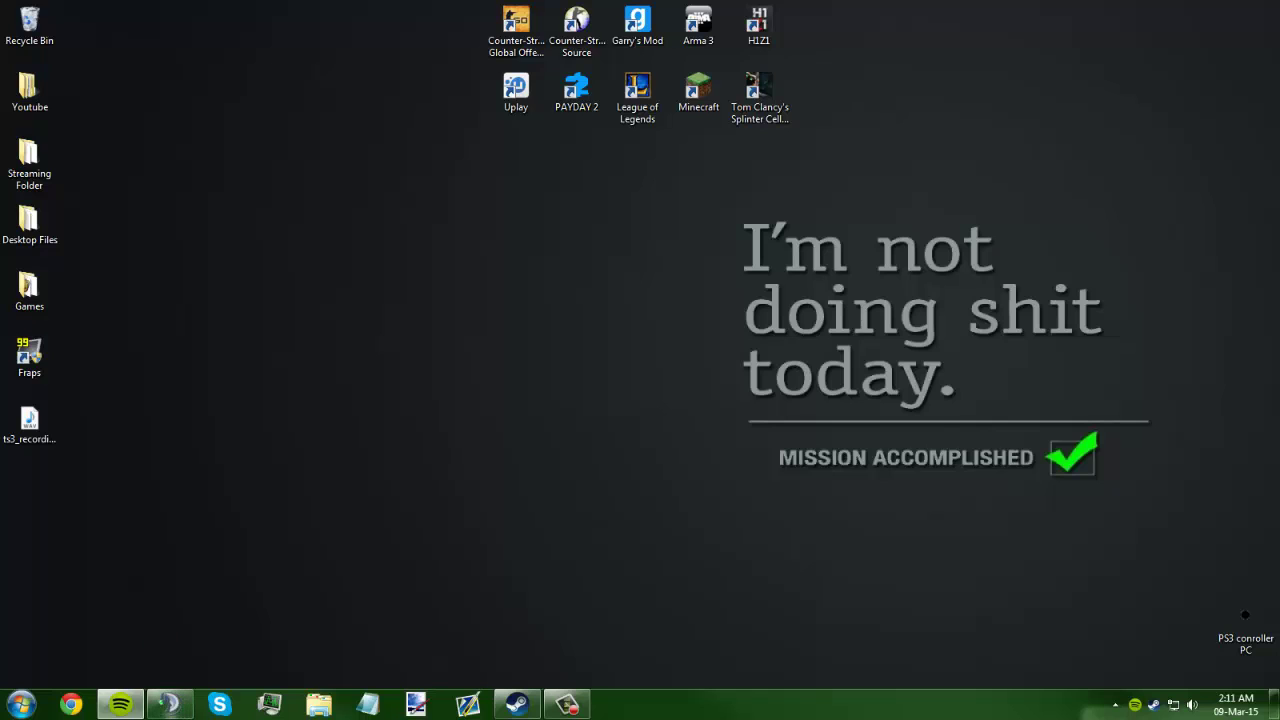
{"action": "left_click", "coordinate": [120, 704]}
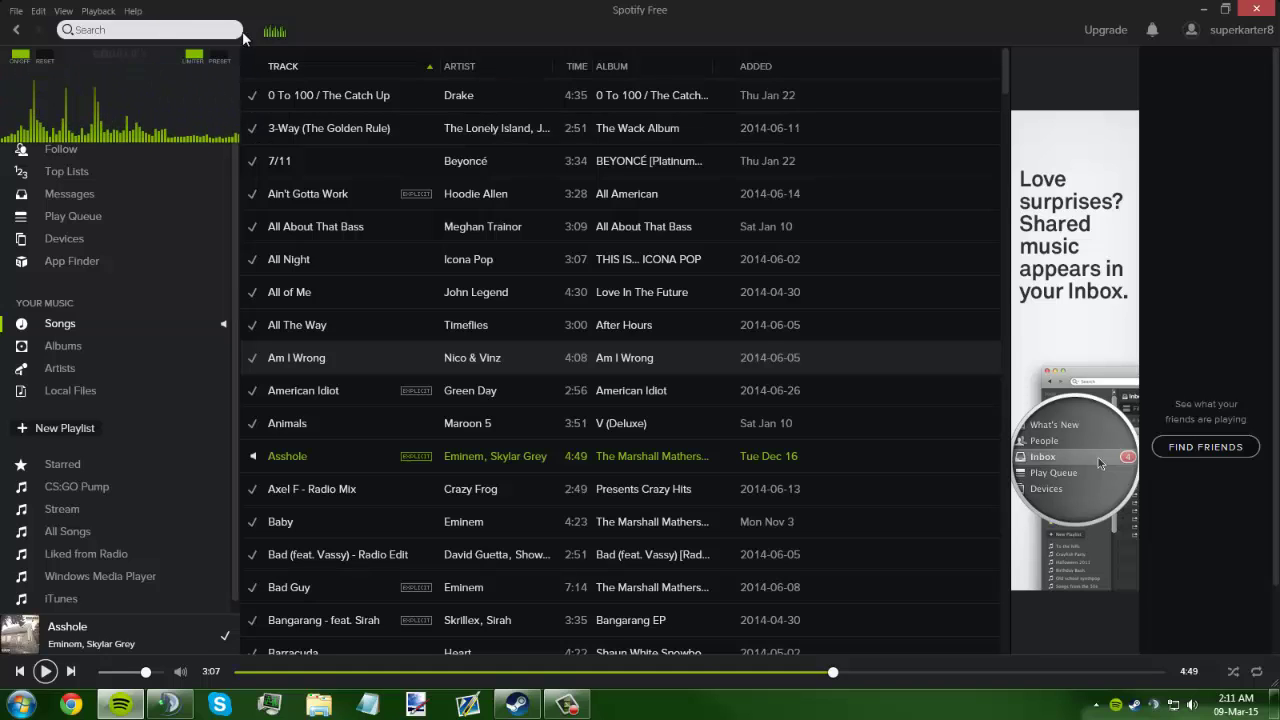
- Look at the output devices offered by Equalify's sound device change option, then close it and minimize Spotify
{"action": "right_click", "coordinate": [155, 77]}
{"action": "mouse_move", "coordinate": [230, 144]}
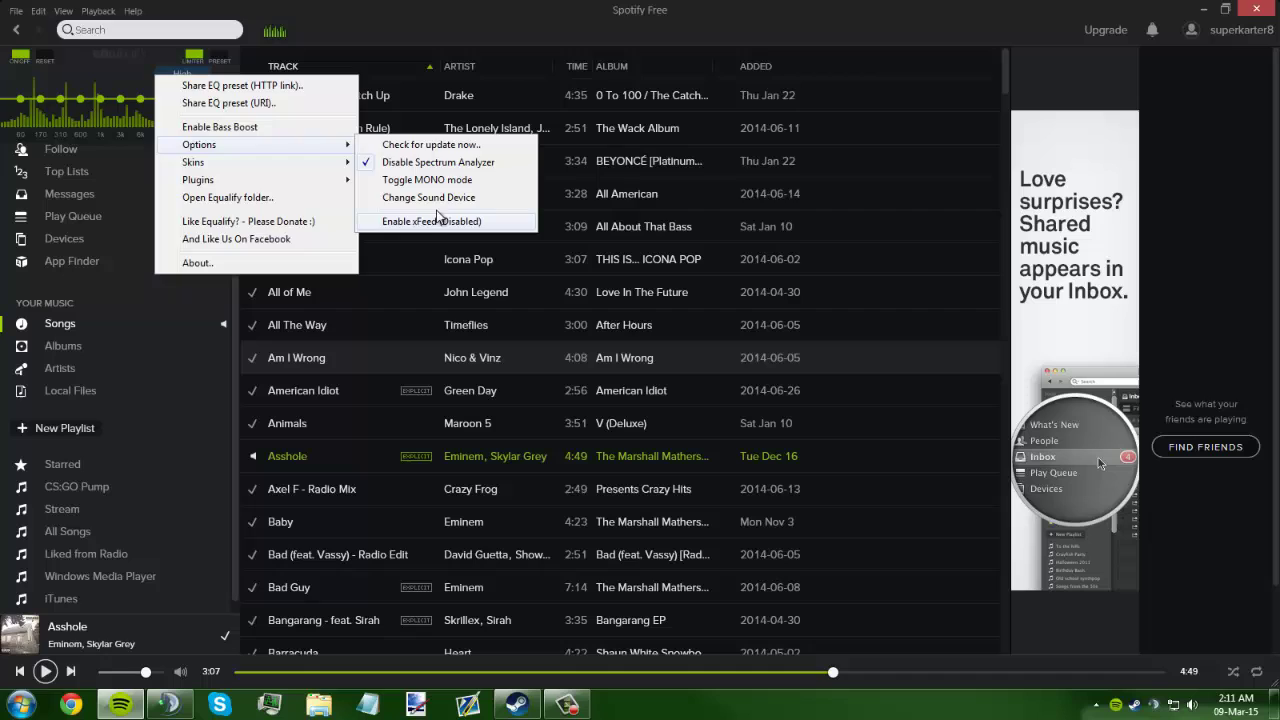
{"action": "left_click", "coordinate": [430, 197]}
{"action": "left_click", "coordinate": [125, 52]}
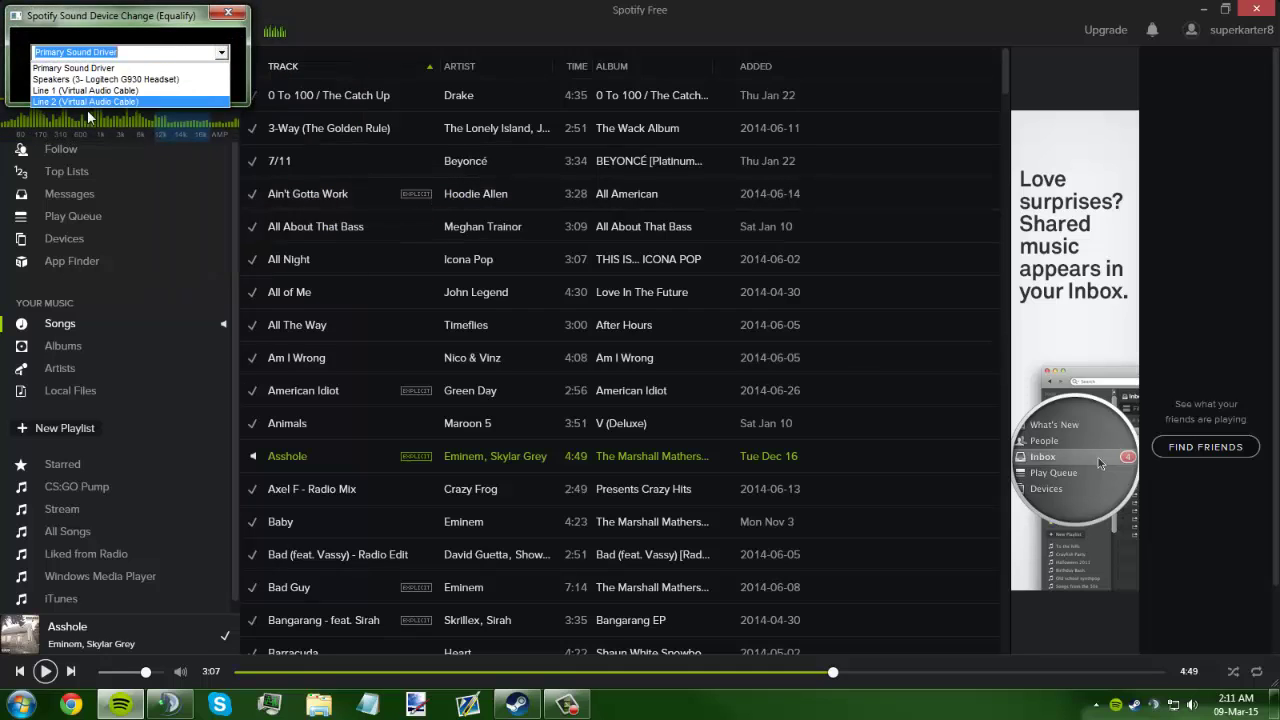
{"action": "left_click", "coordinate": [236, 16]}
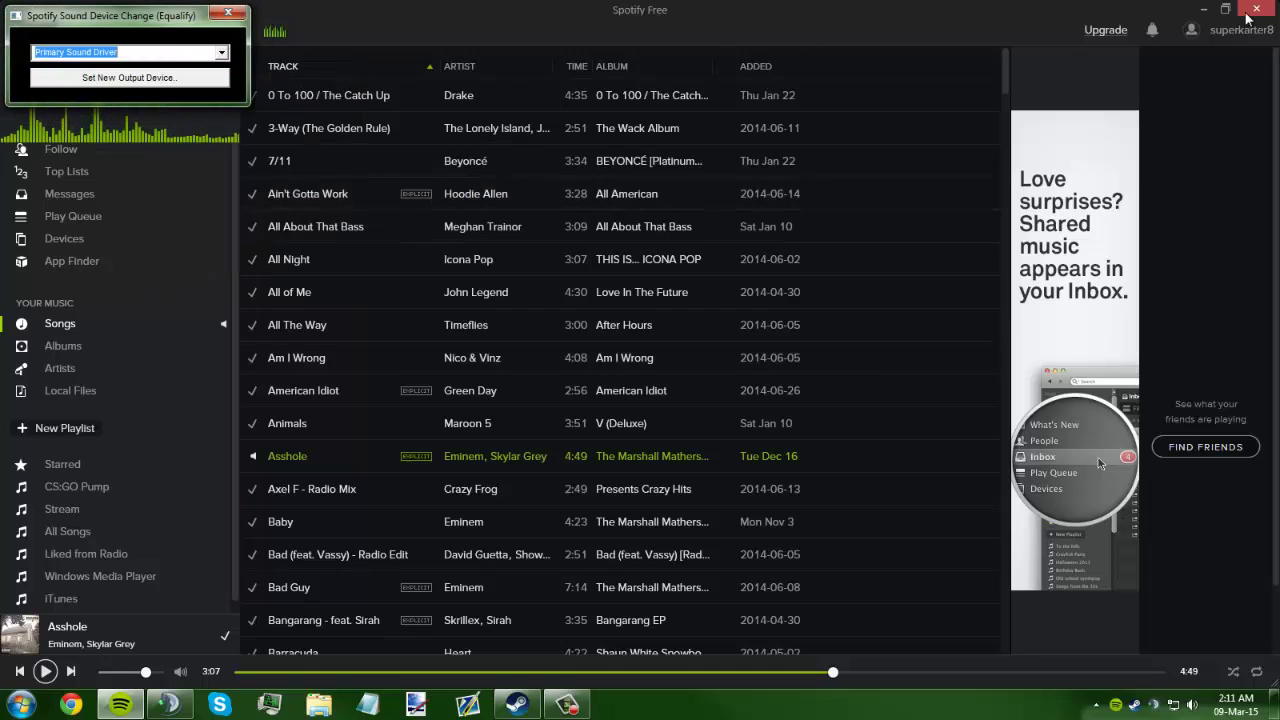
{"action": "left_click", "coordinate": [229, 15]}
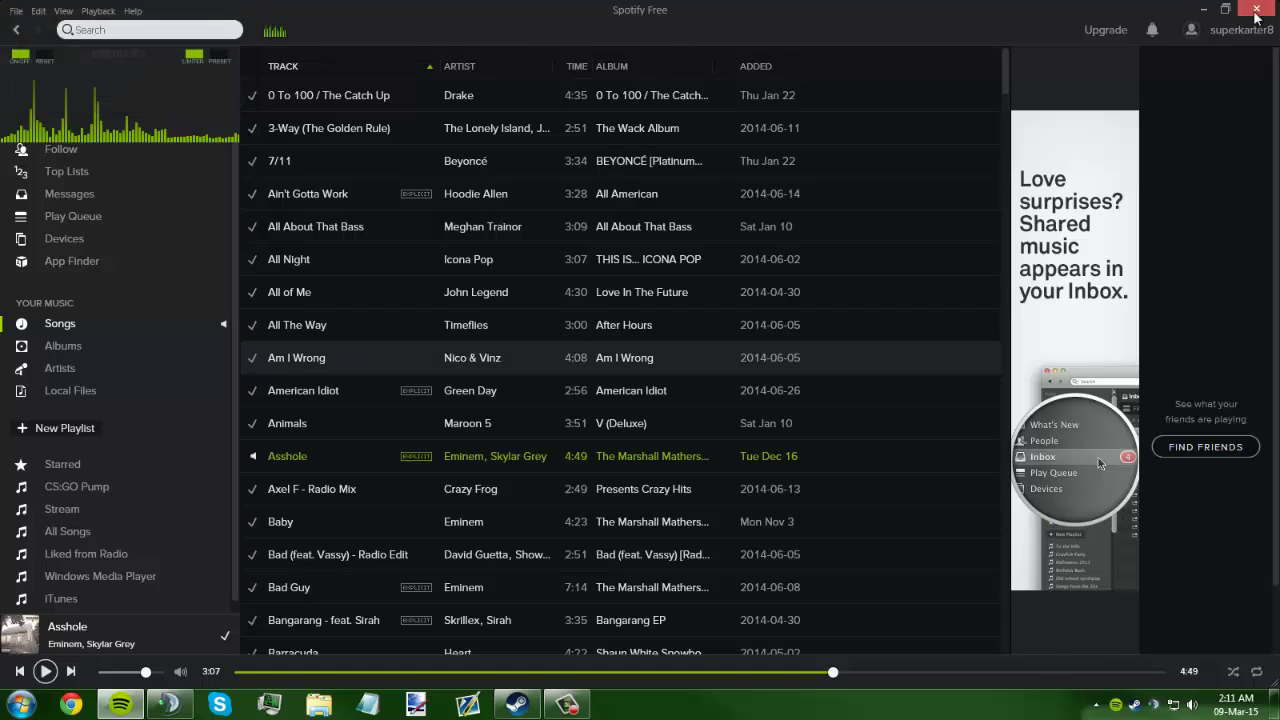
{"action": "left_click", "coordinate": [1203, 9]}
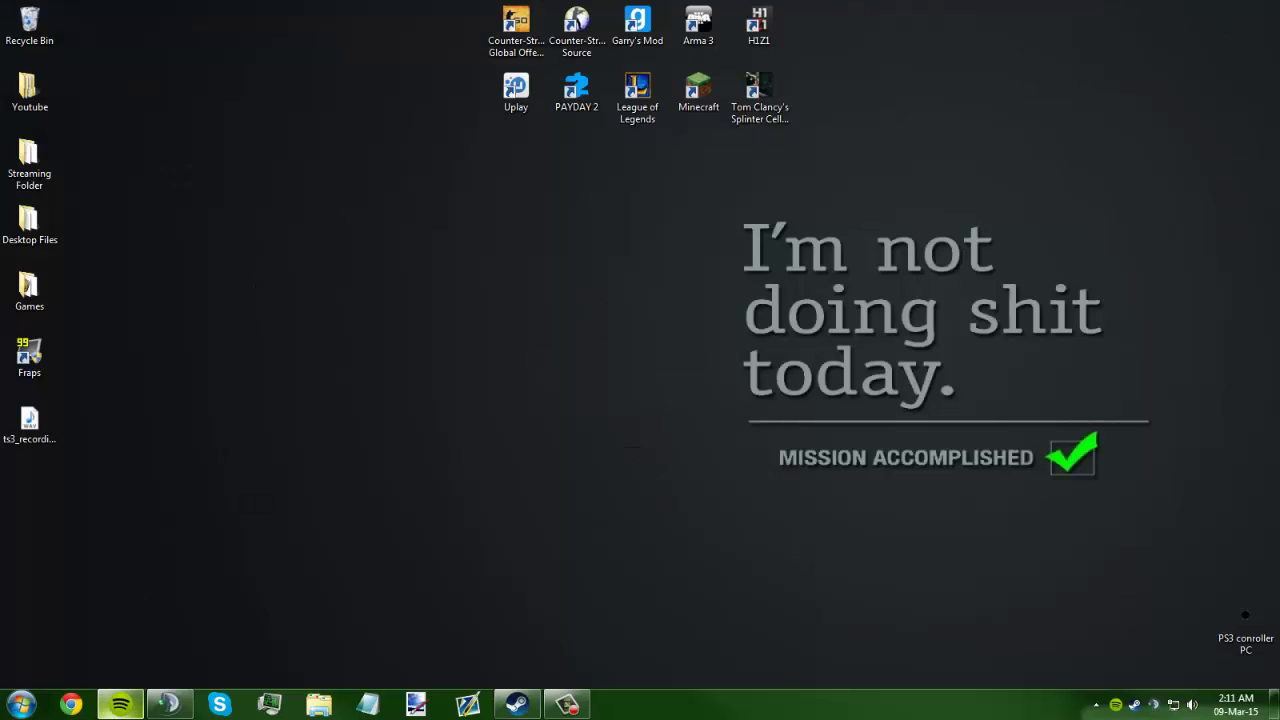
- Switch to TeamSpeak 3 and connect to the first bookmarked ReFragged server
{"action": "left_click", "coordinate": [169, 704]}
{"action": "left_click", "coordinate": [99, 26]}
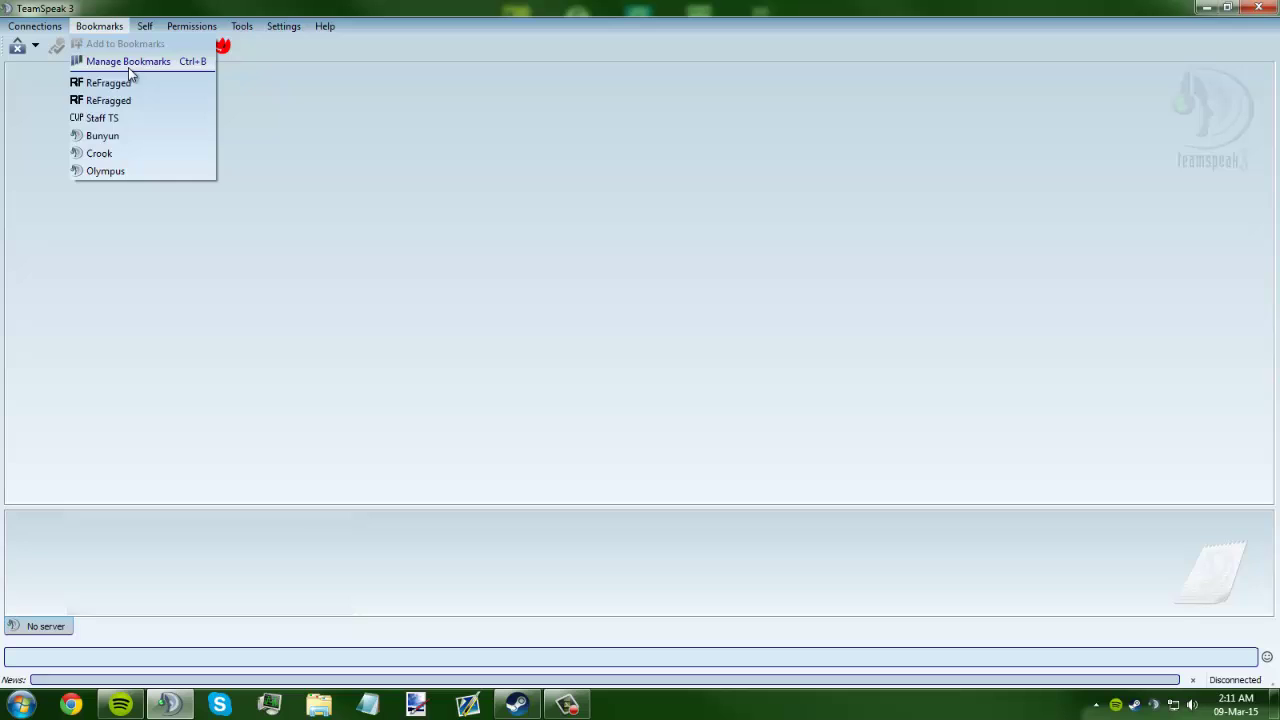
{"action": "left_click", "coordinate": [129, 80]}
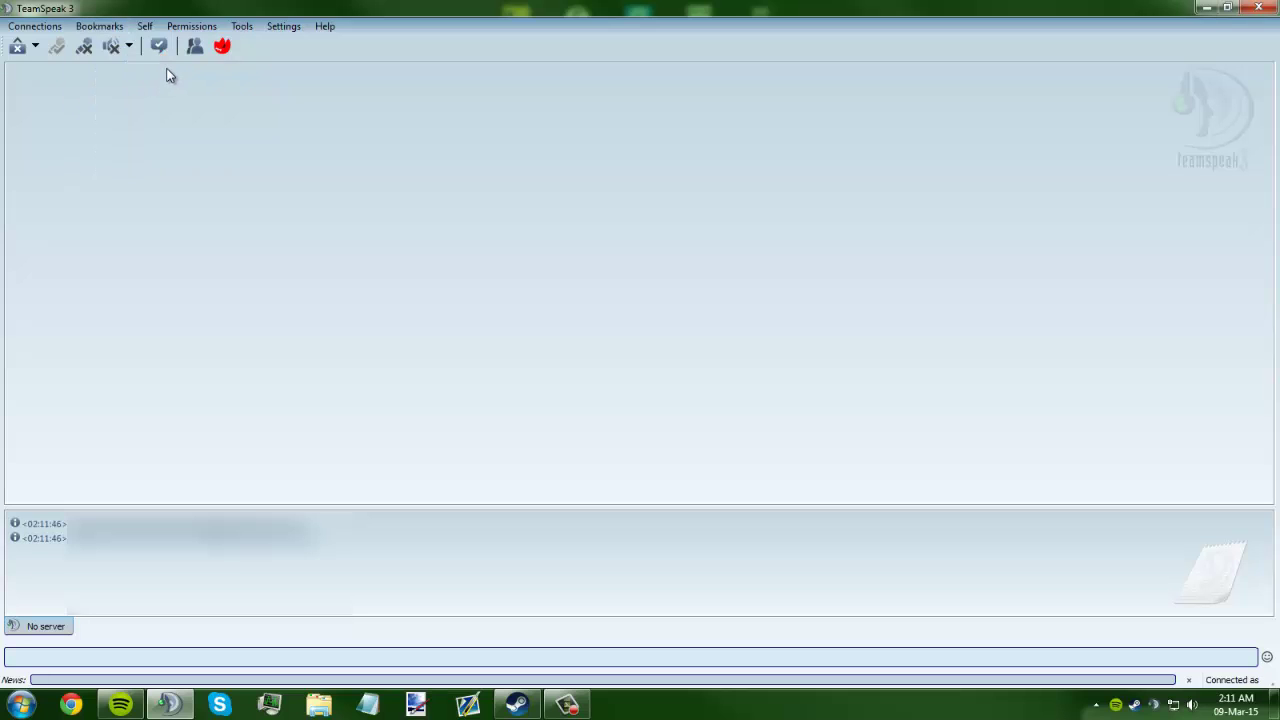
- Join the first personal channel under Roster Channels and mute the microphone
{"action": "scroll", "coordinate": [212, 153], "scroll_direction": "down", "scroll_amount": 2}
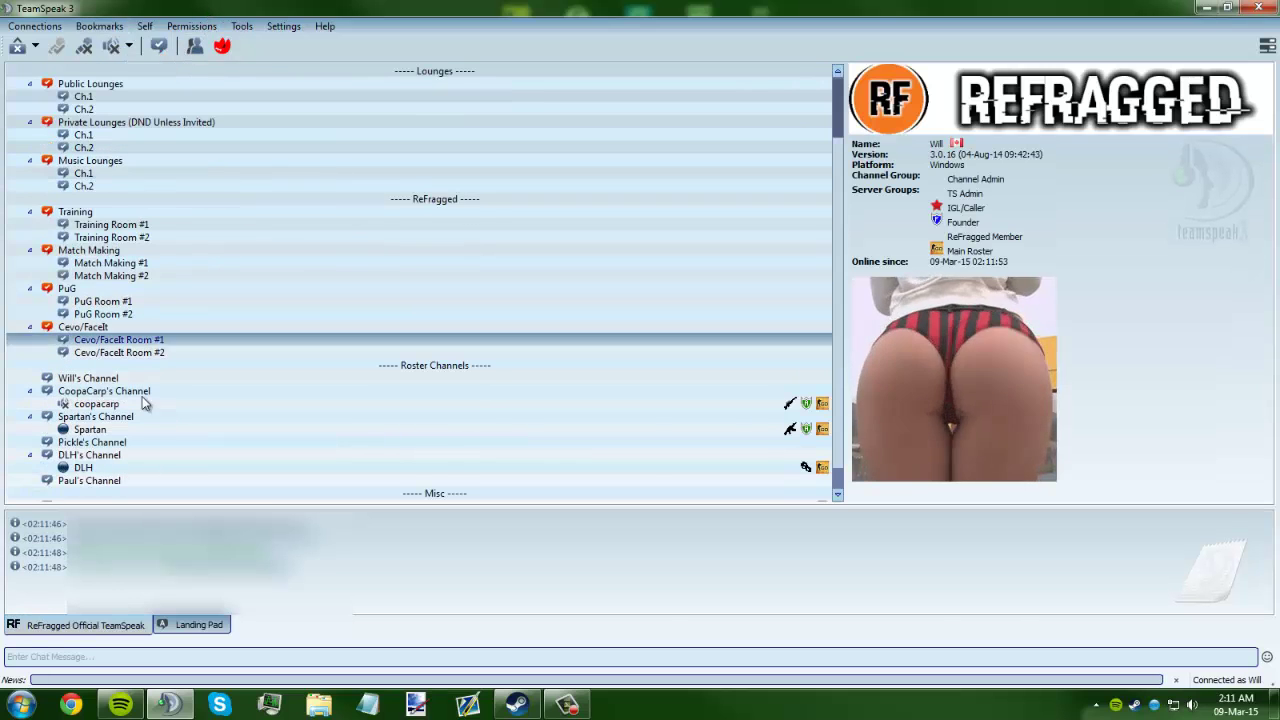
{"action": "double_click", "coordinate": [88, 378]}
{"action": "left_click", "coordinate": [86, 47]}
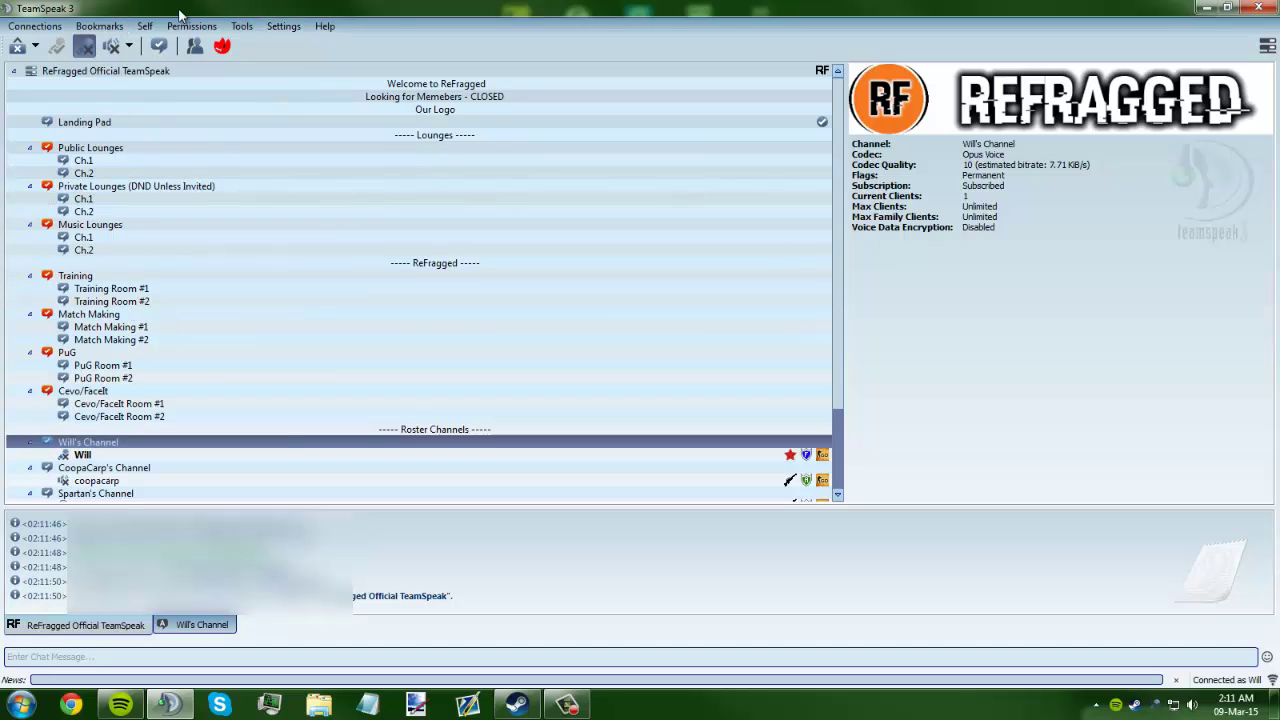
{"action": "key", "text": "super+d"}
{"action": "left_click", "coordinate": [120, 704]}
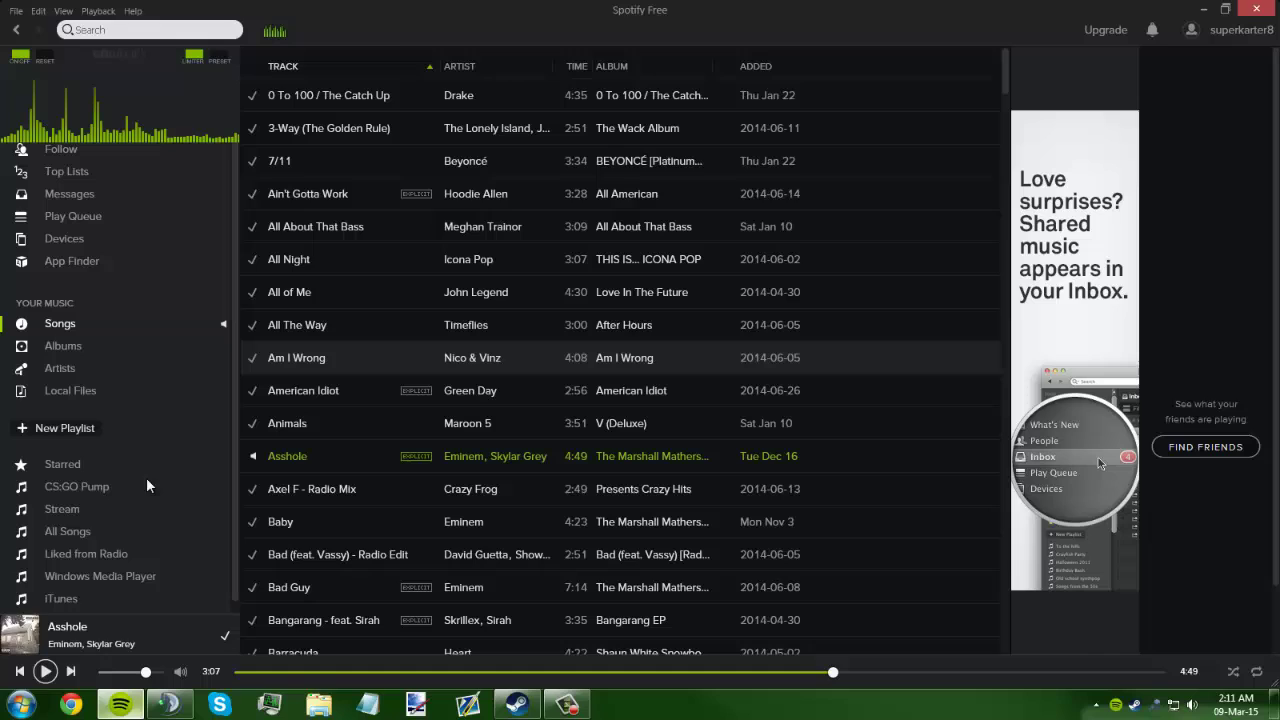
{"action": "left_click", "coordinate": [120, 704]}
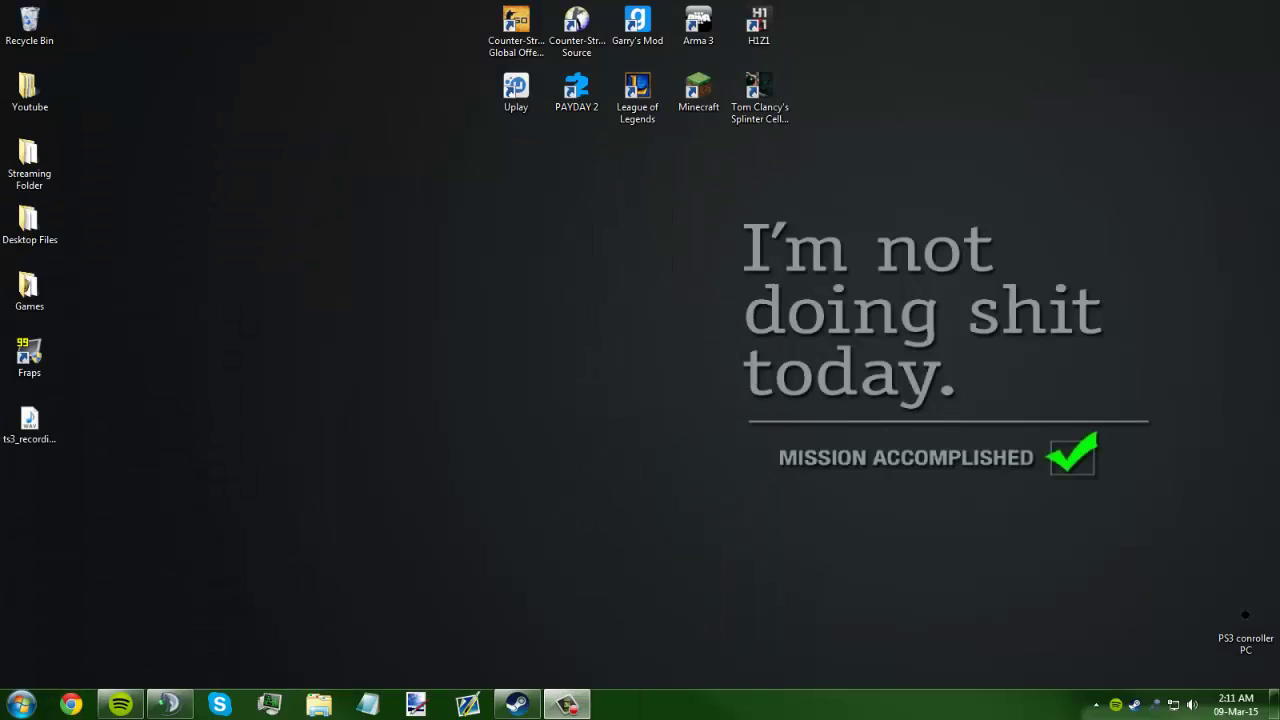
- Paste Equalify.zip and VAC.zip onto the desktop
{"action": "key", "text": "ctrl+v"}
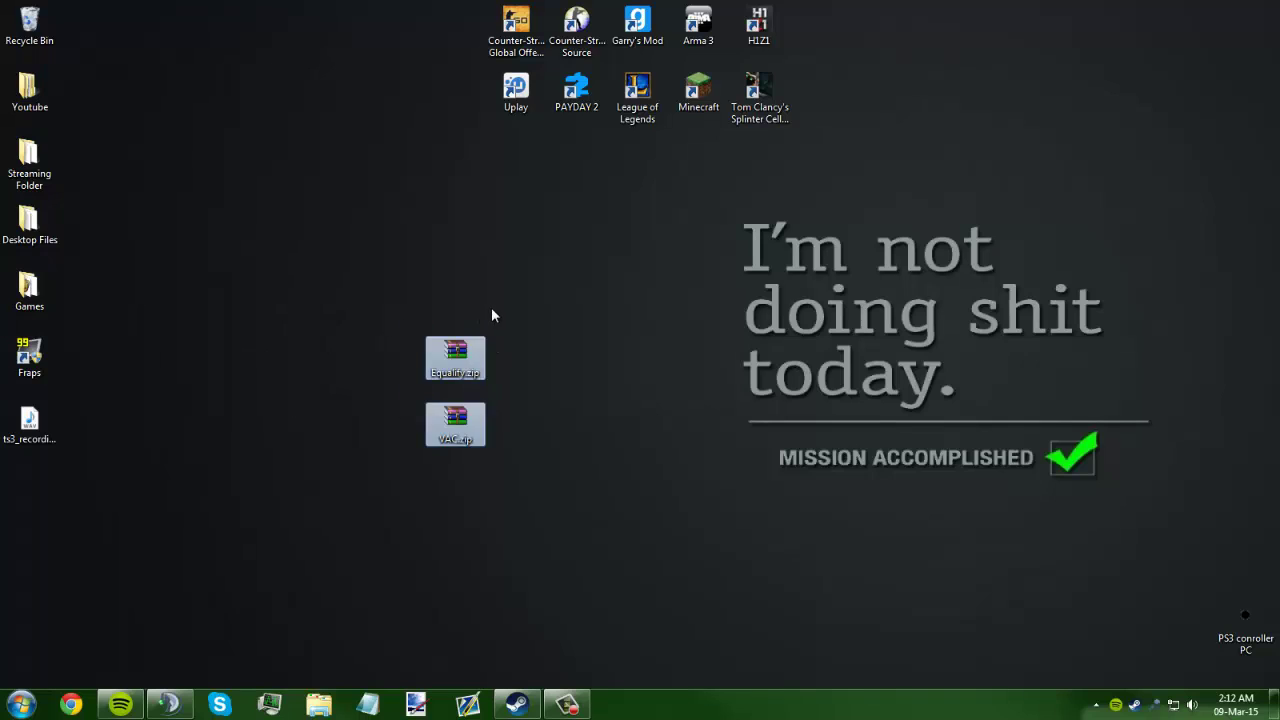
{"action": "left_click", "coordinate": [452, 303]}
{"action": "left_click_drag", "start_coordinate": [350, 298], "coordinate": [579, 514]}
{"action": "left_click", "coordinate": [559, 488]}
- Open Equalify.zip in WinRAR, move its window aside and examine the EqualifySetup.msi entry
{"action": "left_click", "coordinate": [453, 349]}
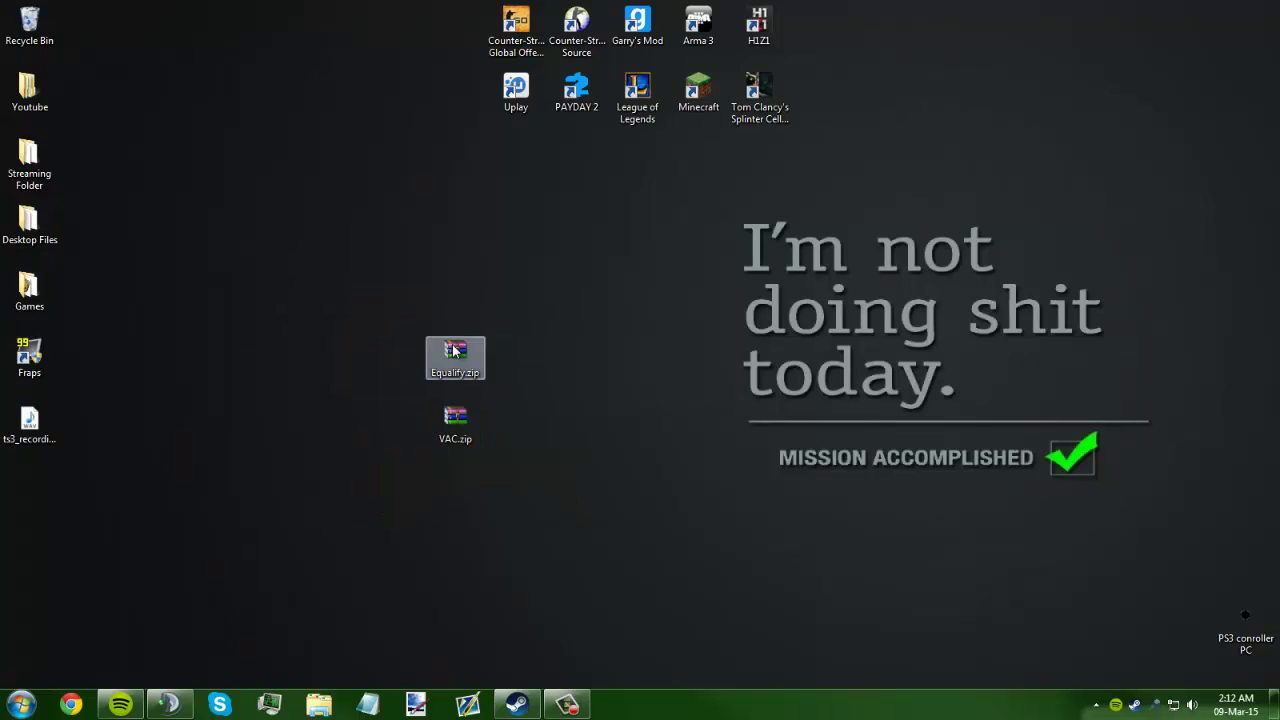
{"action": "double_click", "coordinate": [453, 349]}
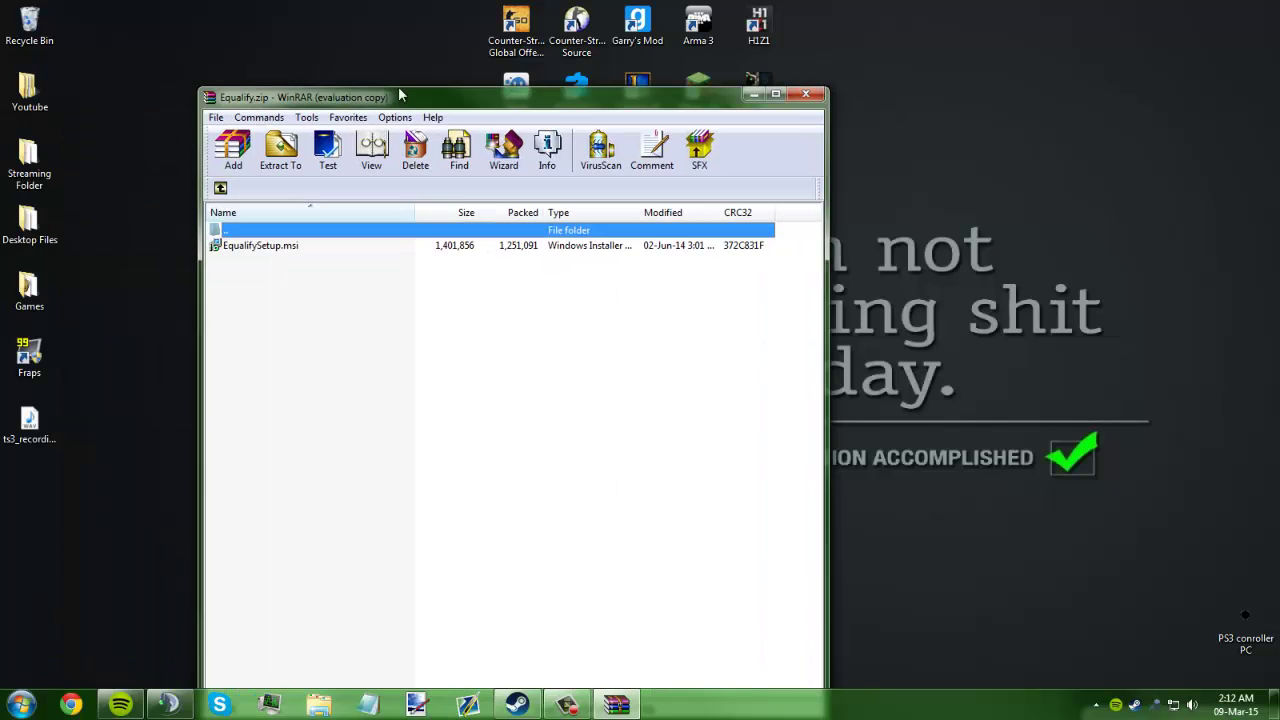
{"action": "left_click_drag", "start_coordinate": [395, 95], "coordinate": [832, 38]}
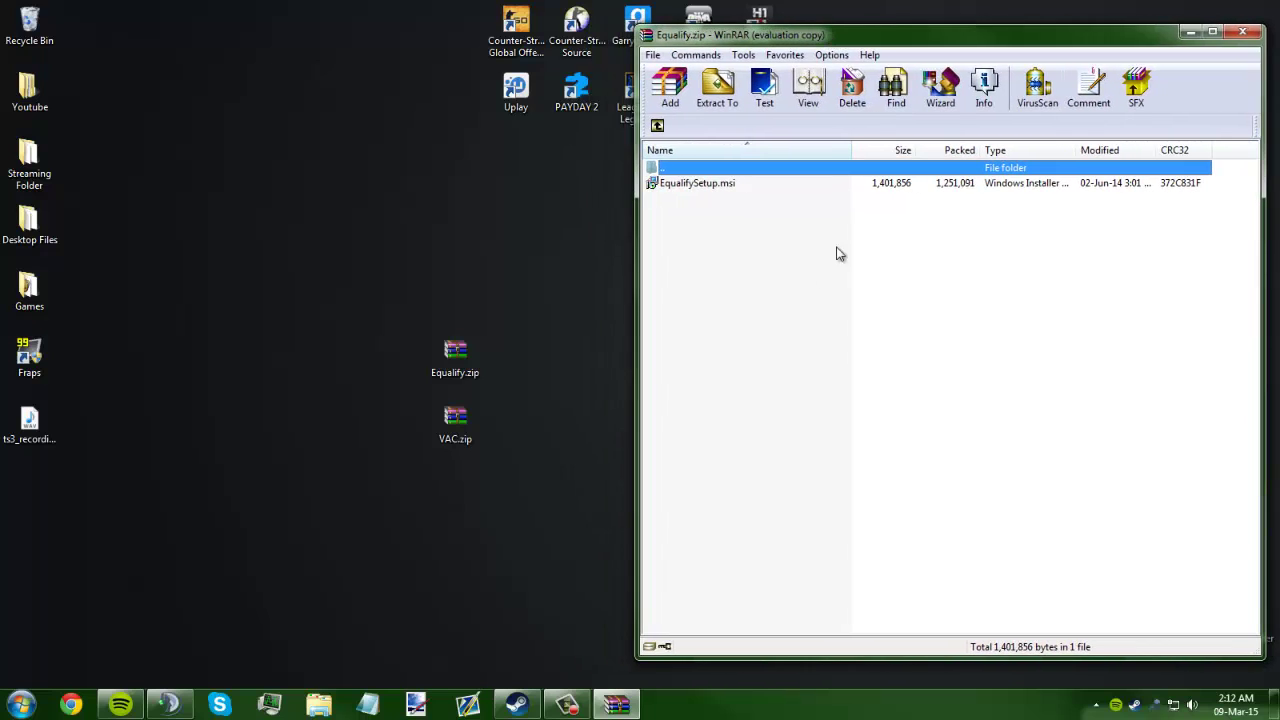
{"action": "left_click", "coordinate": [698, 184]}
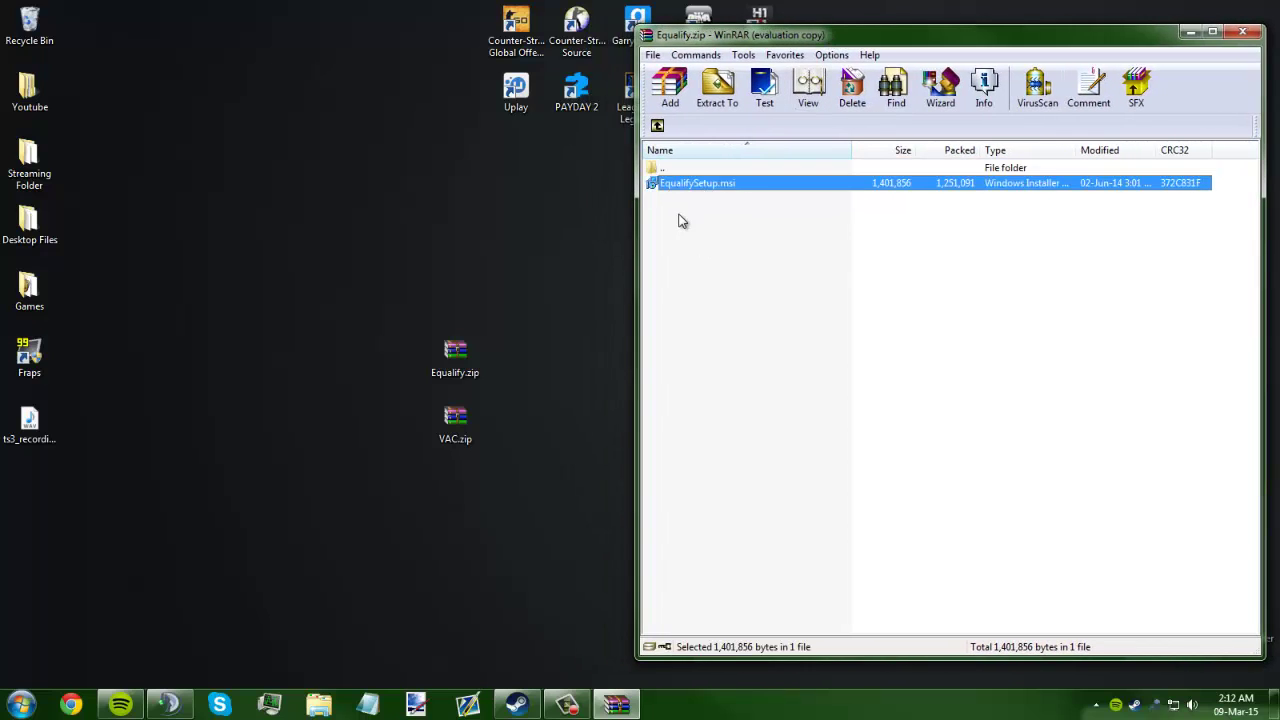
{"action": "left_click", "coordinate": [680, 220]}
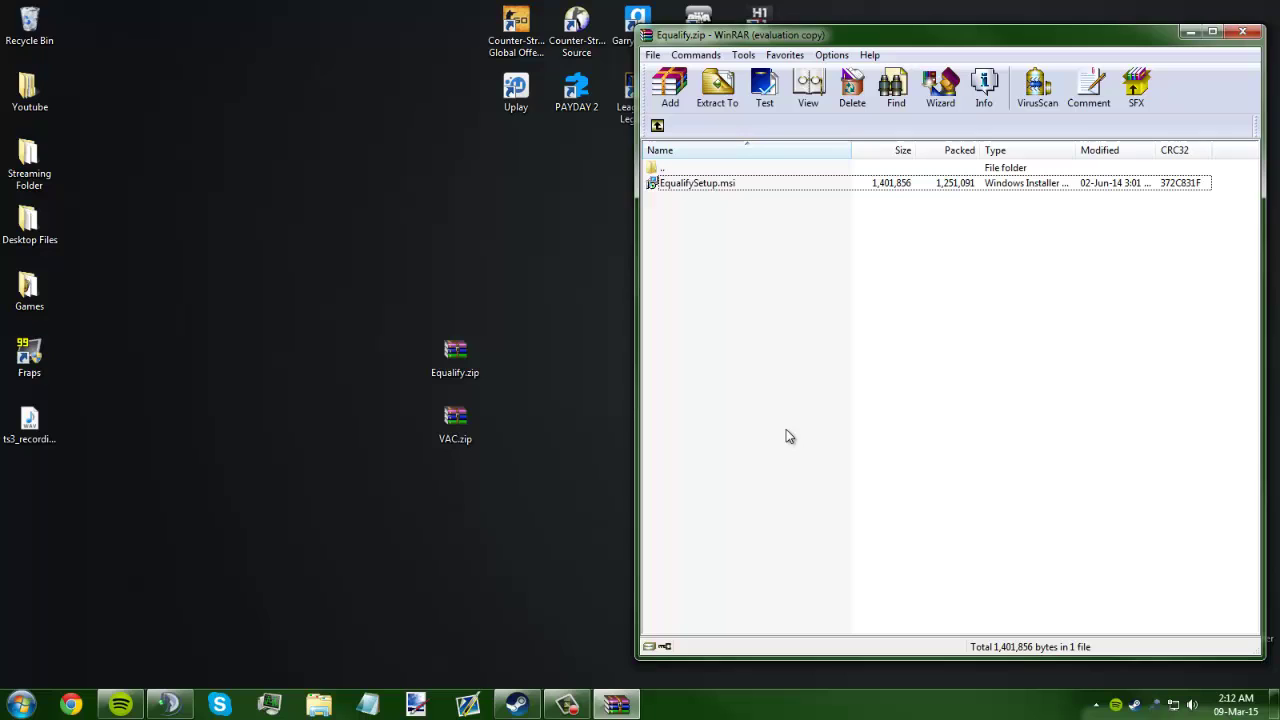
- Open VAC.zip in WinRAR to examine its setup files, then close both archive windows
{"action": "left_click", "coordinate": [460, 421]}
{"action": "double_click", "coordinate": [458, 421]}
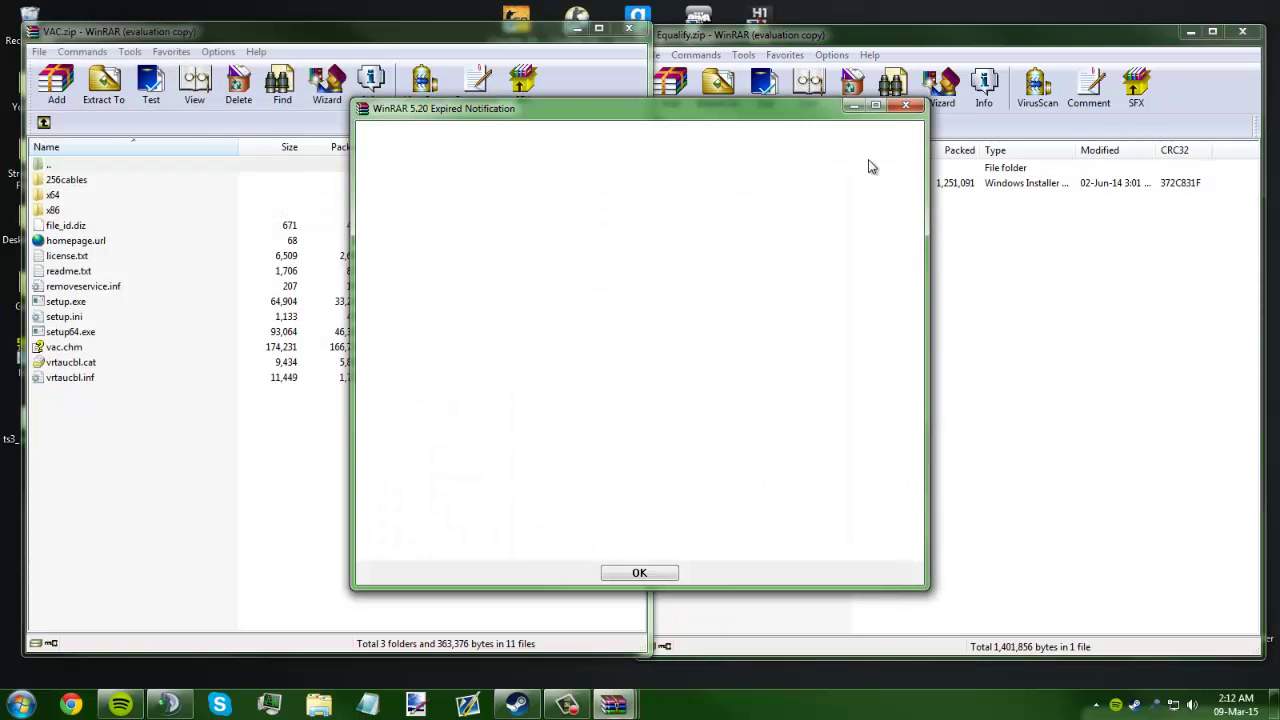
{"action": "key", "text": "Escape"}
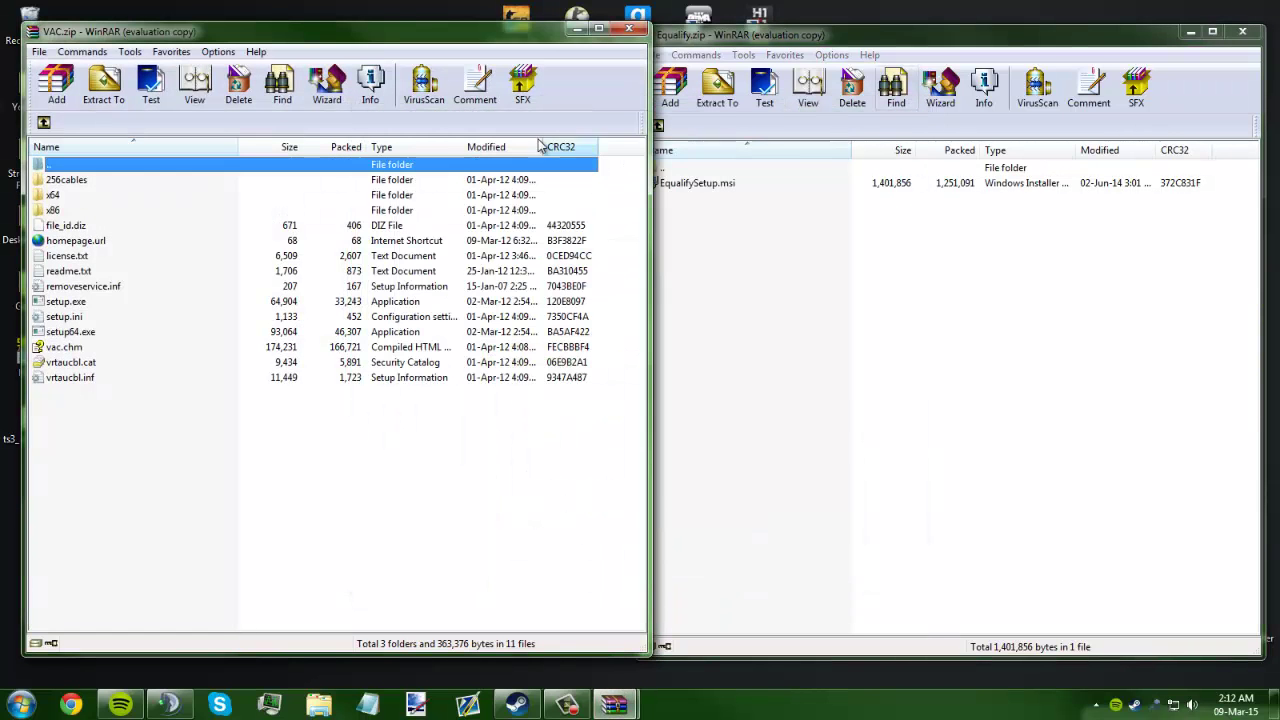
{"action": "left_click", "coordinate": [172, 412]}
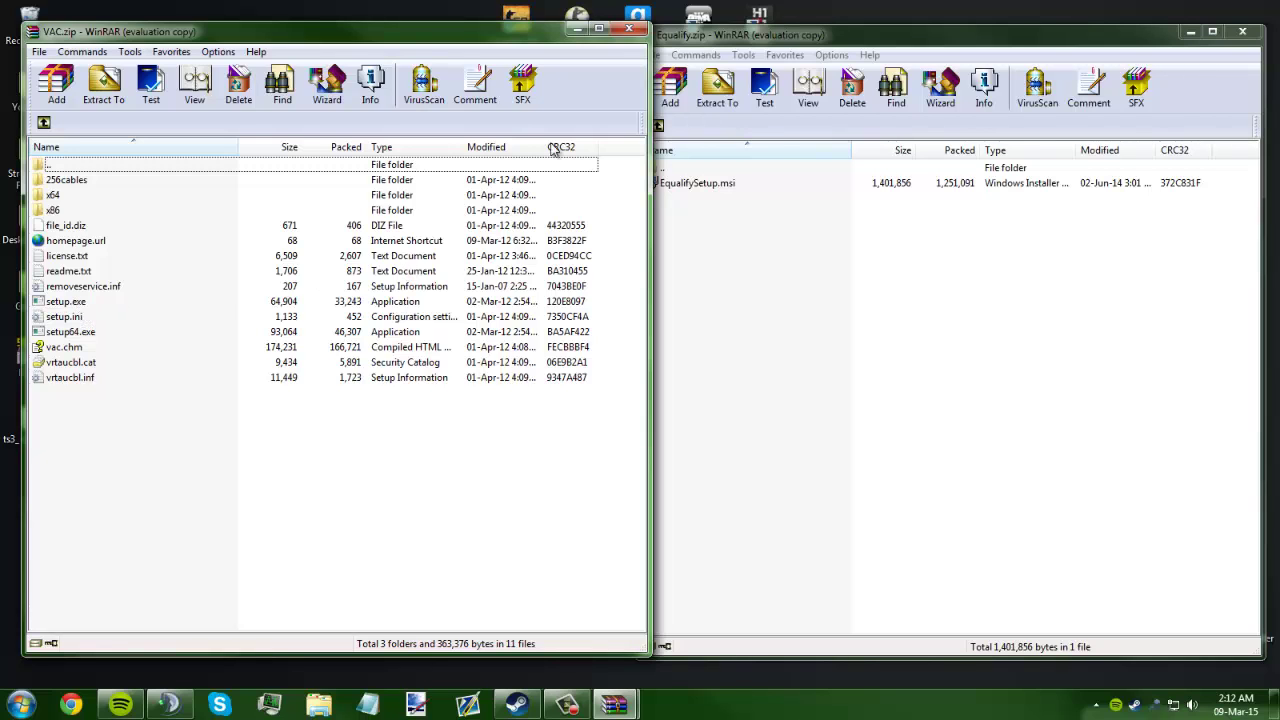
{"action": "left_click", "coordinate": [630, 30]}
{"action": "left_click", "coordinate": [1242, 32]}
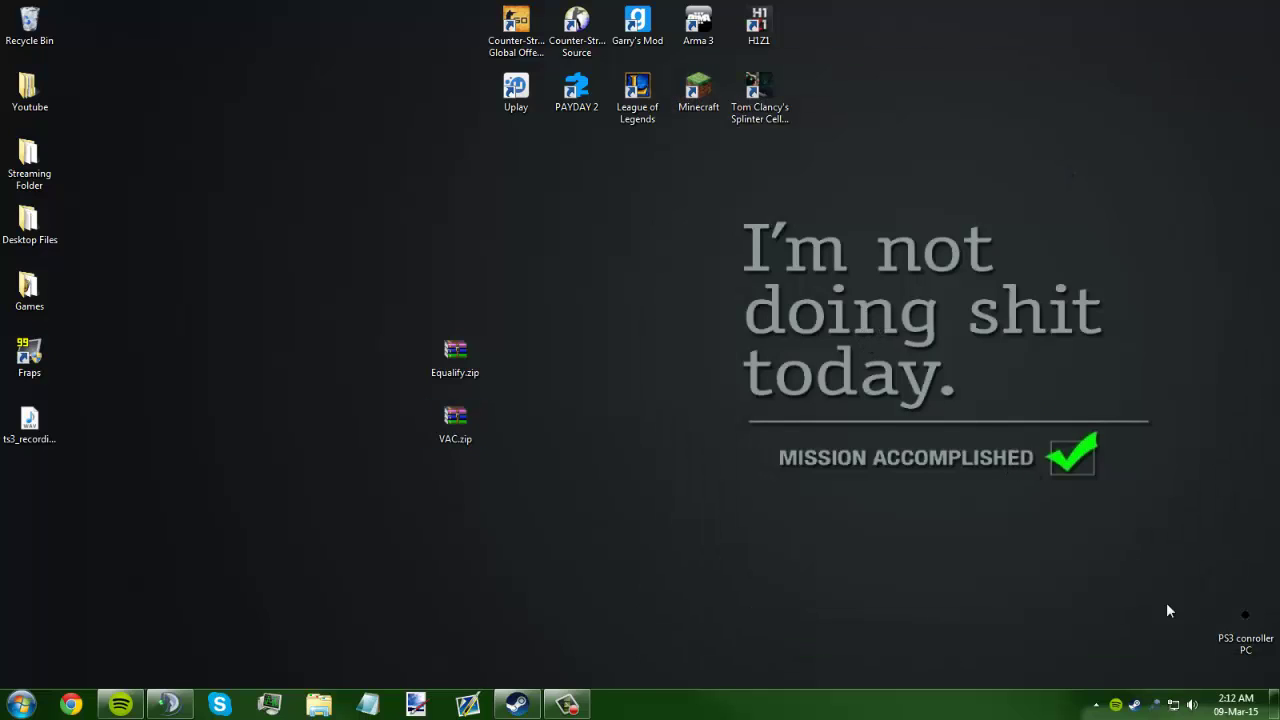
- View the playback devices available in the Windows Volume Mixer, then close it
{"action": "left_click", "coordinate": [1192, 708]}
{"action": "left_click_drag", "start_coordinate": [1190, 552], "coordinate": [1192, 556]}
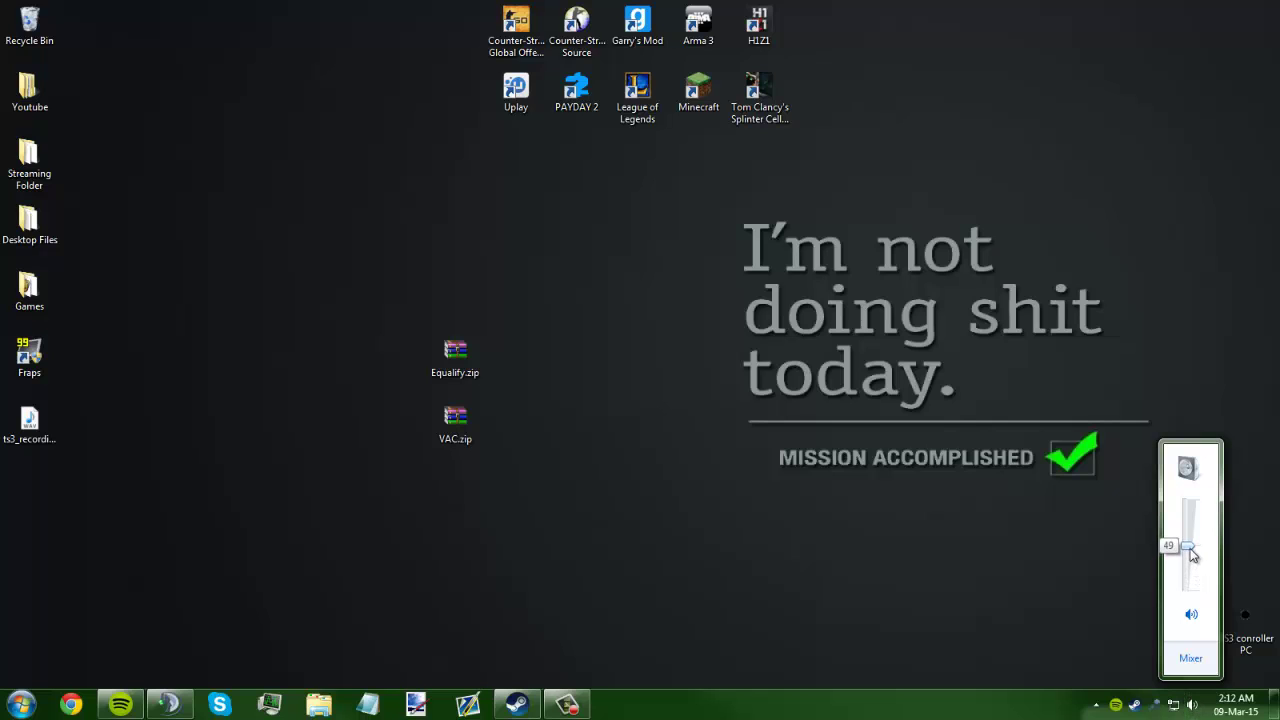
{"action": "left_click", "coordinate": [1190, 660]}
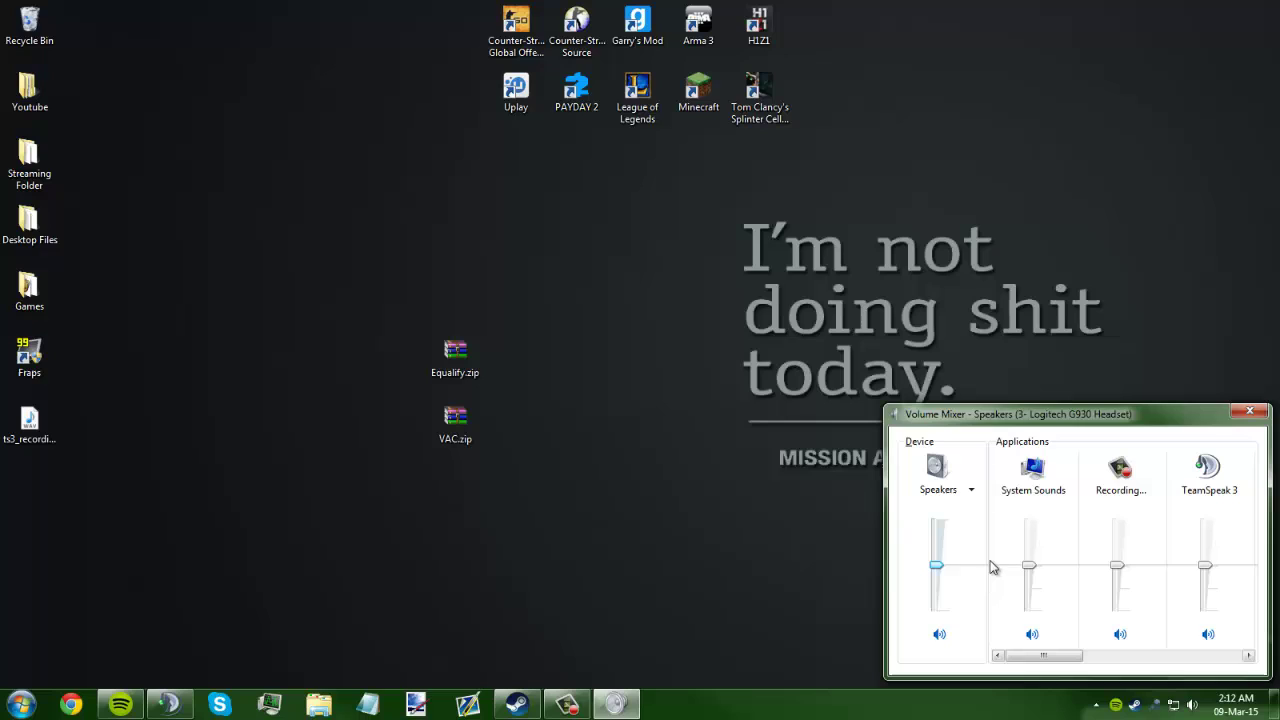
{"action": "left_click", "coordinate": [970, 494]}
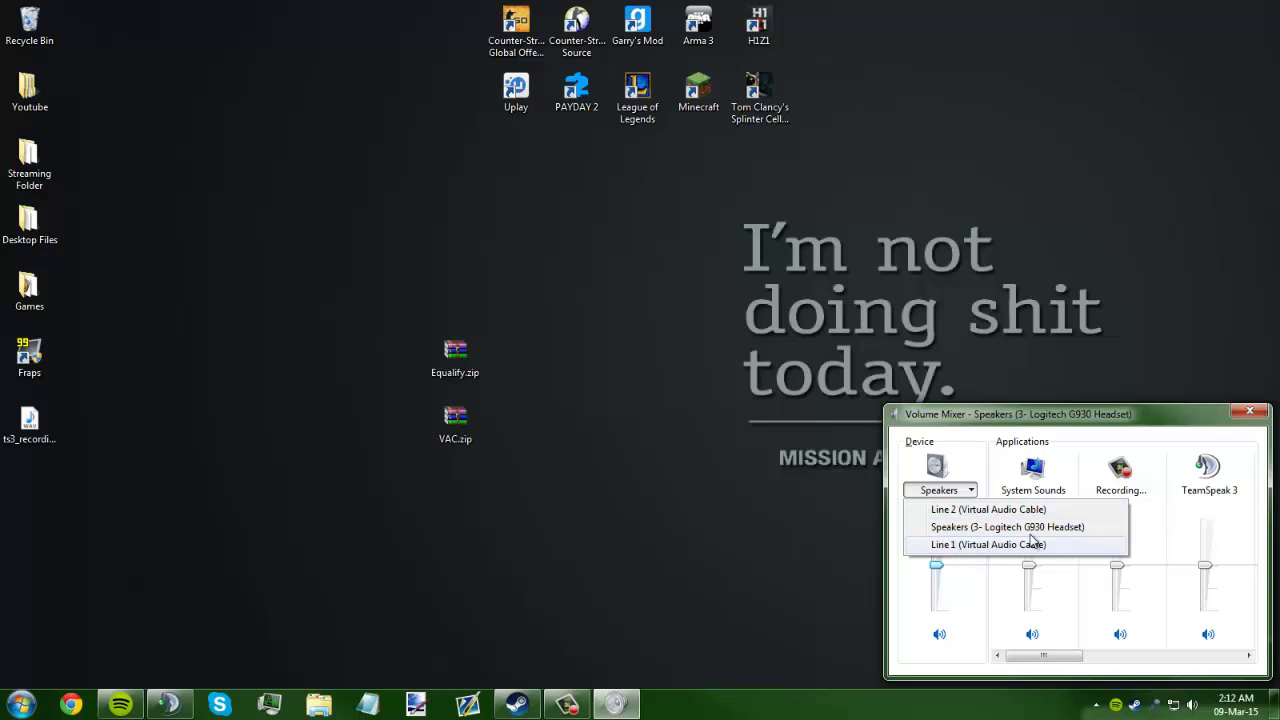
{"action": "left_click", "coordinate": [1072, 424]}
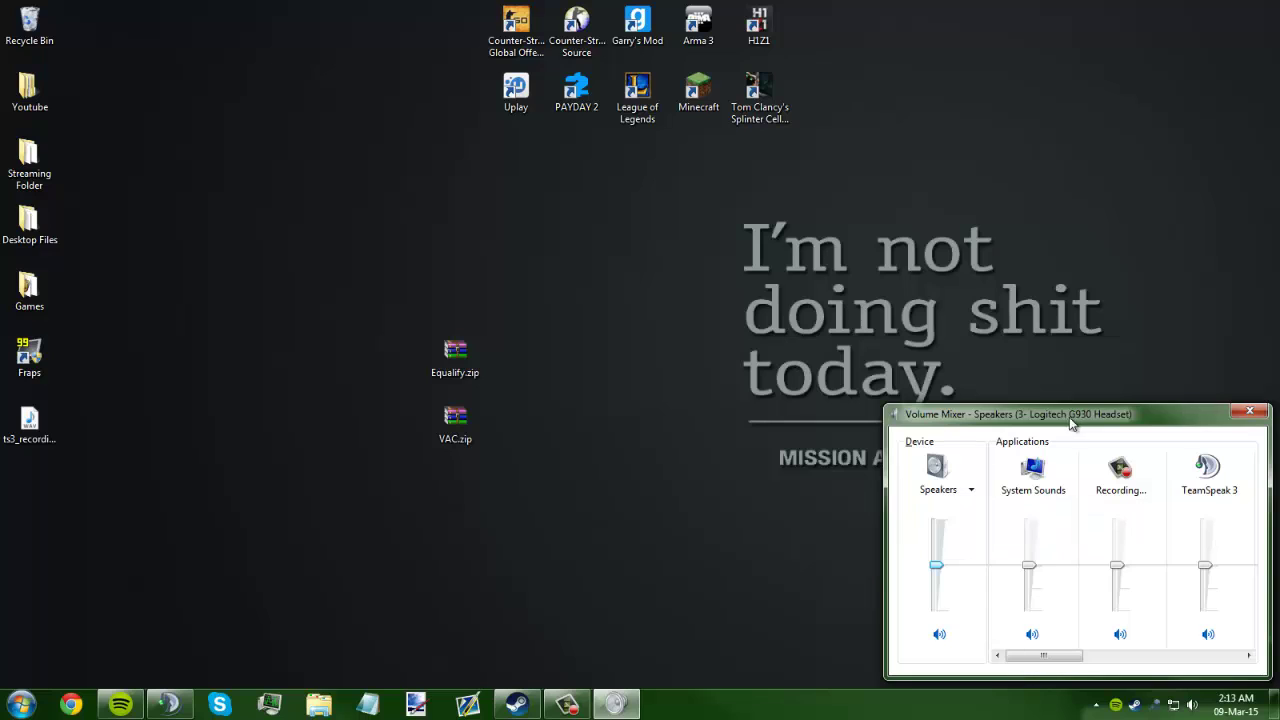
{"action": "left_click", "coordinate": [1250, 412]}
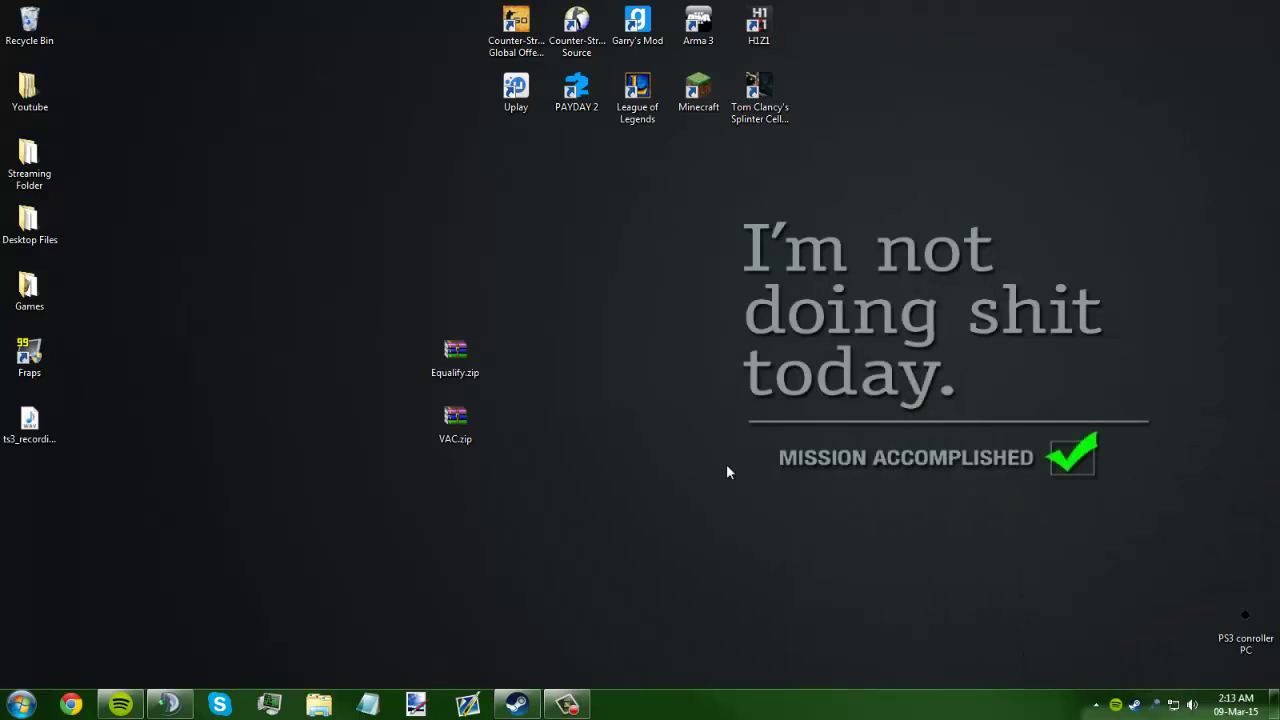
- Delete Equalify.zip and VAC.zip from the desktop
{"action": "left_click_drag", "start_coordinate": [537, 550], "coordinate": [426, 338]}
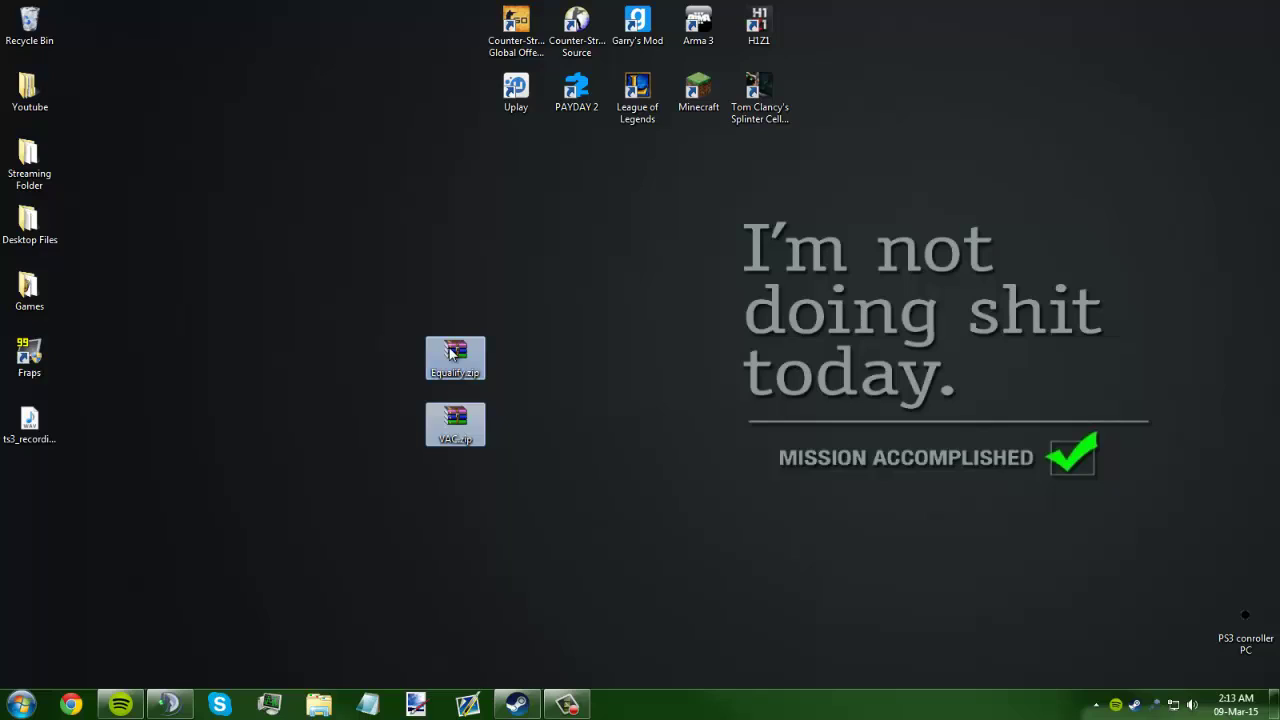
{"action": "key", "text": "Delete"}
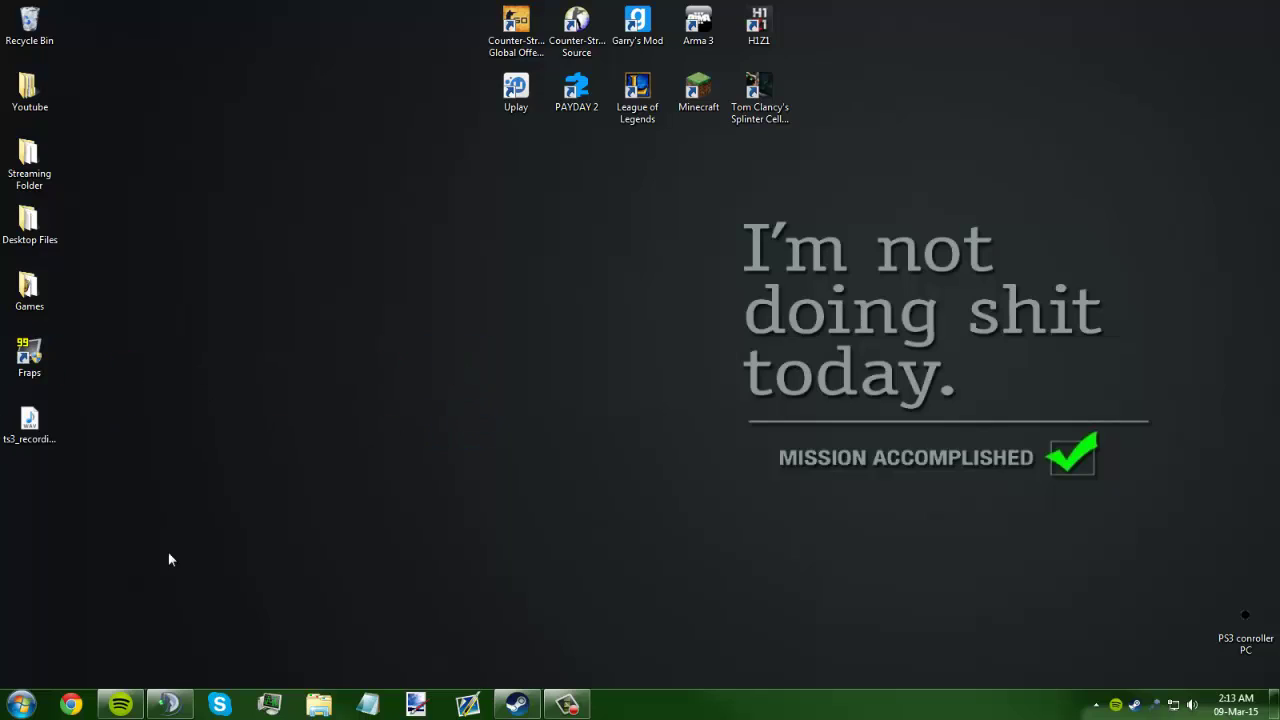
- Switch to TeamSpeak 3 and open the Capture settings in its options
{"action": "left_click", "coordinate": [169, 704]}
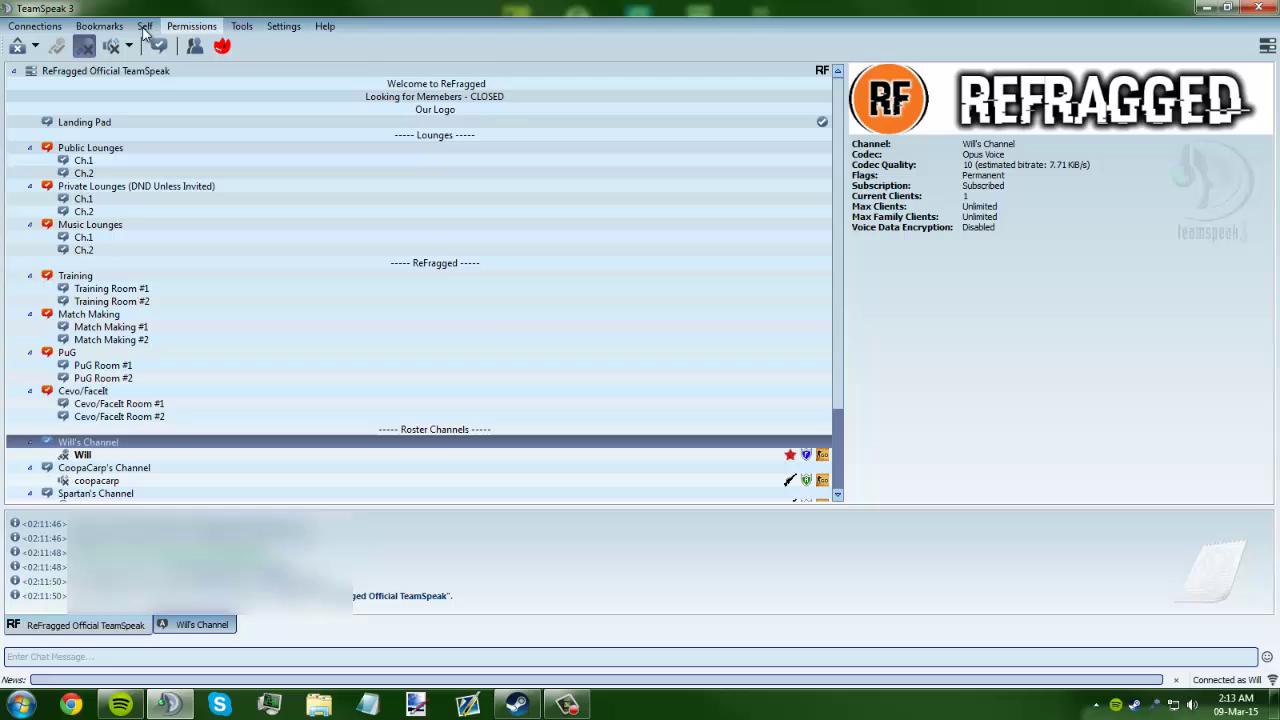
{"action": "left_click", "coordinate": [281, 28]}
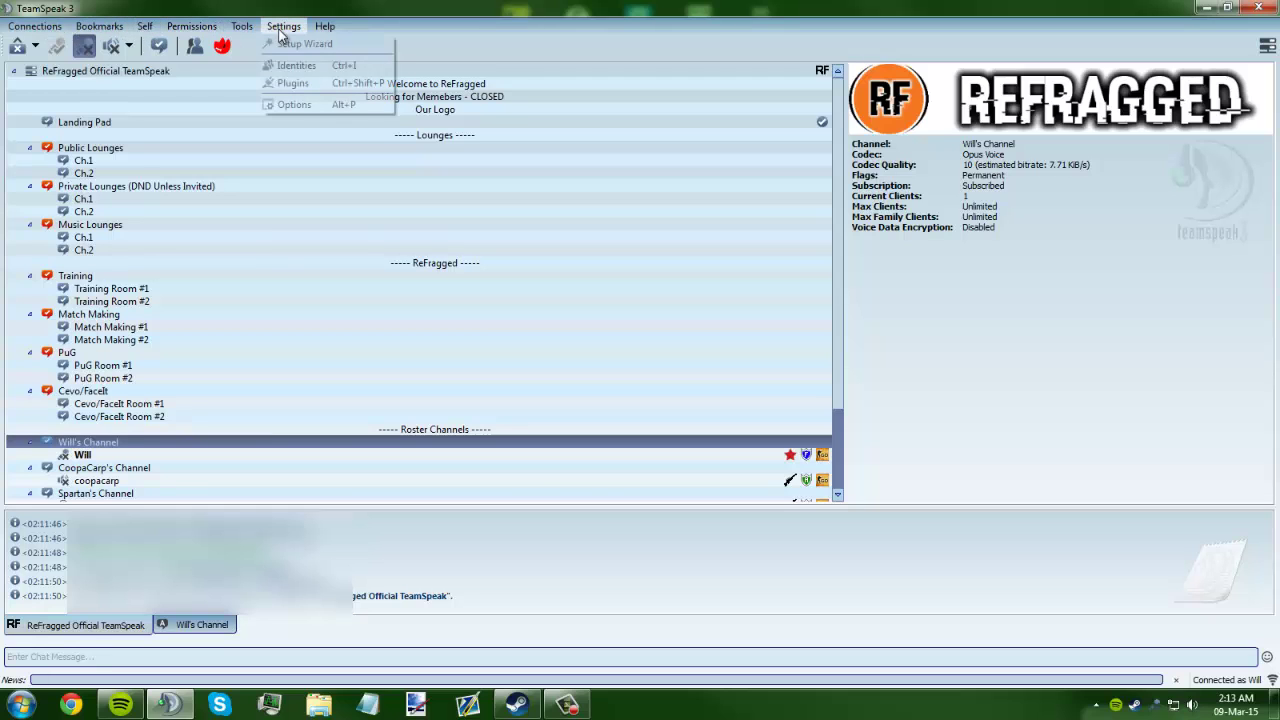
{"action": "left_click", "coordinate": [325, 103]}
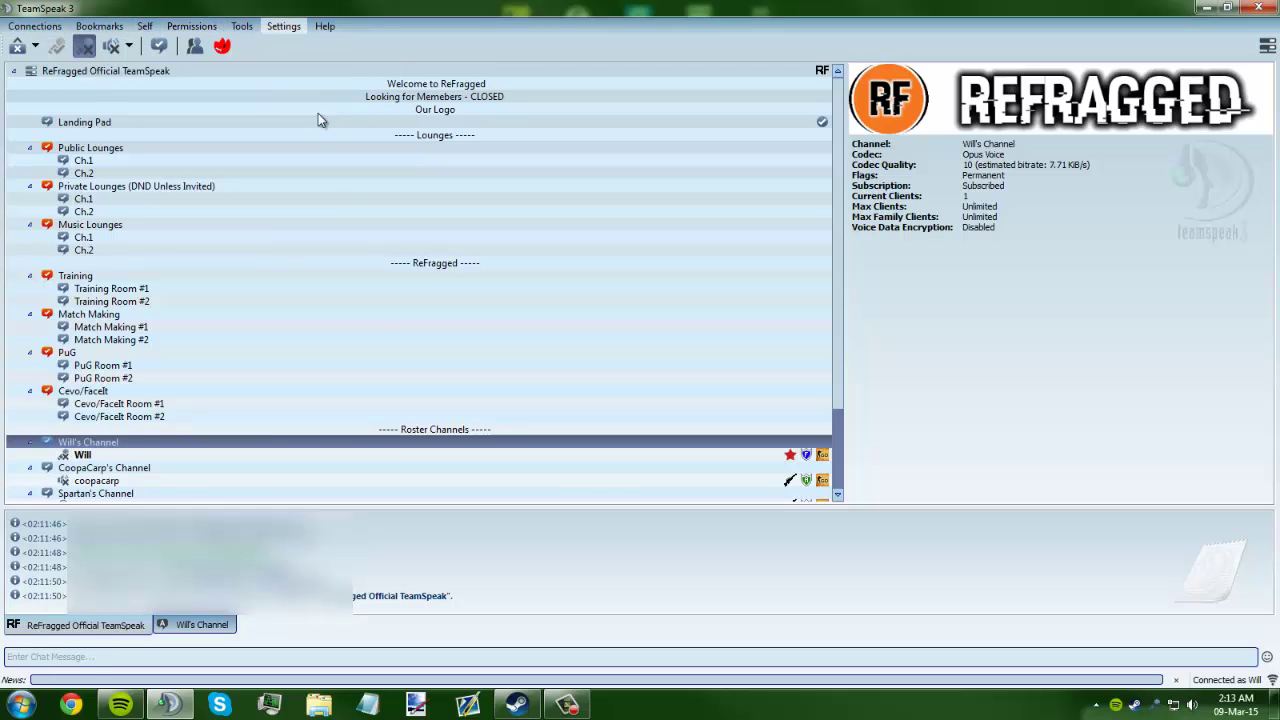
{"action": "left_click", "coordinate": [408, 338]}
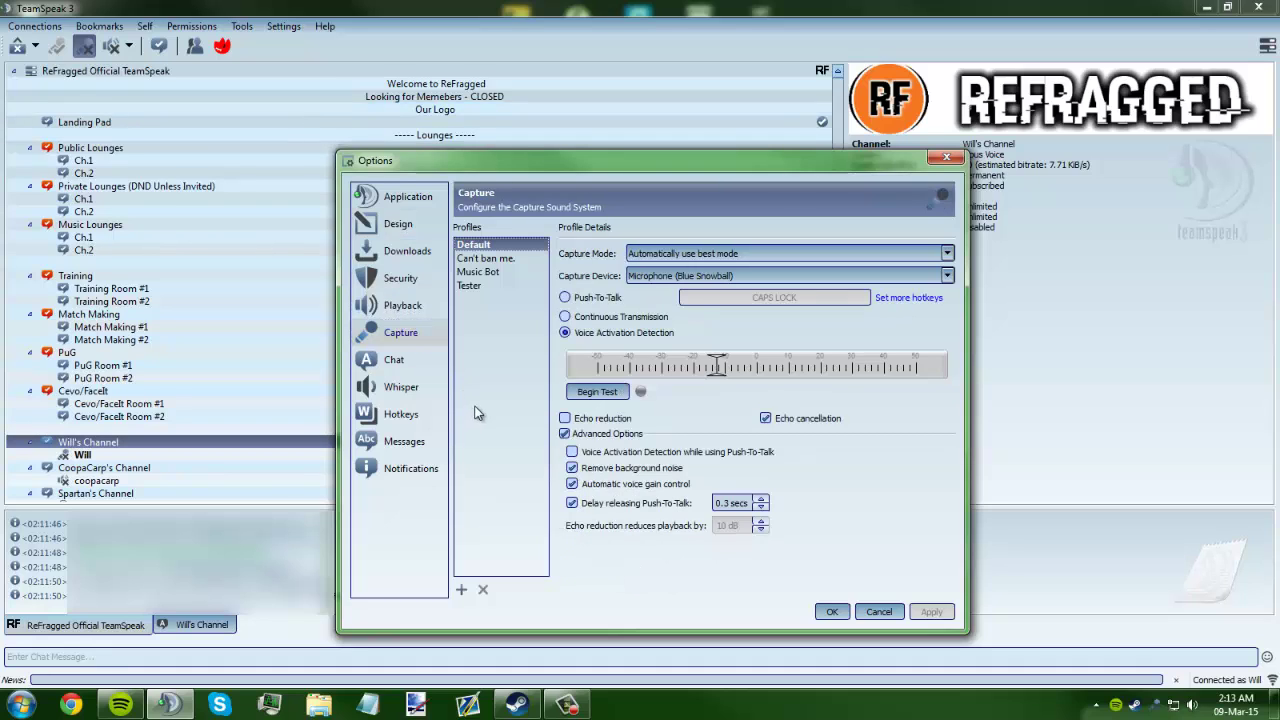
{"action": "left_click", "coordinate": [462, 591]}
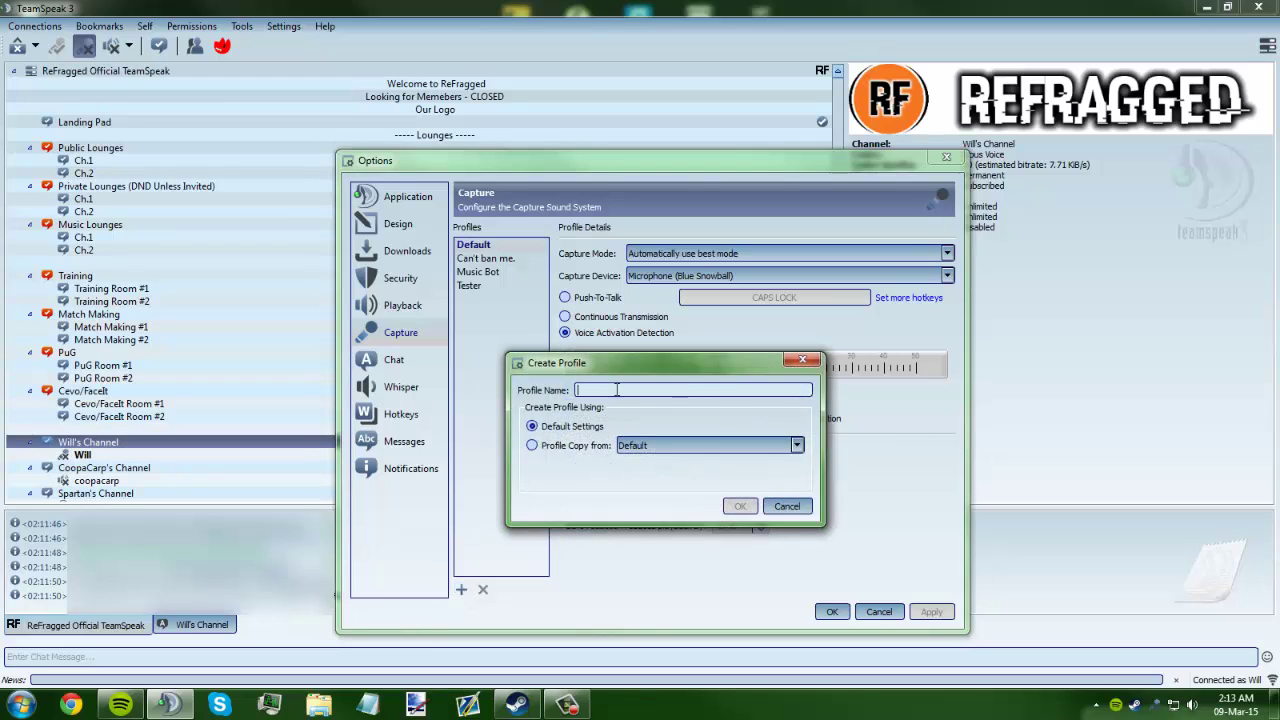
{"action": "type", "text": "Music Bott"}
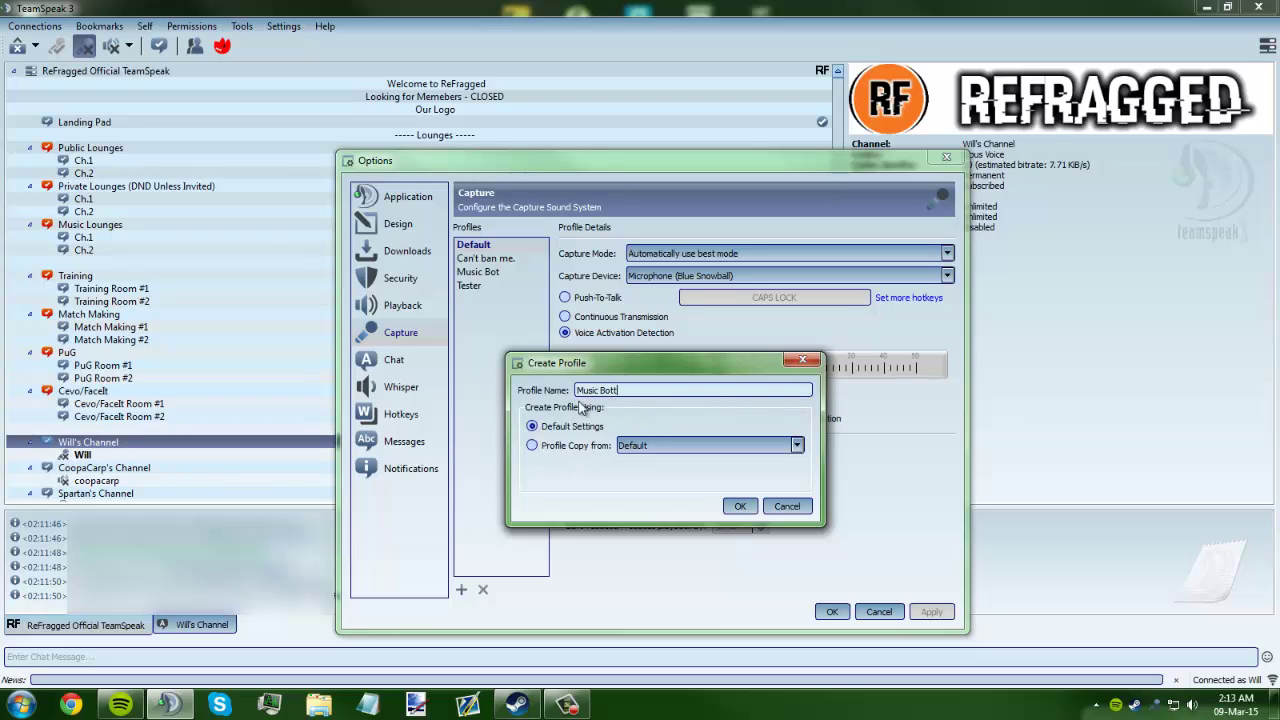
{"action": "left_click", "coordinate": [802, 359]}
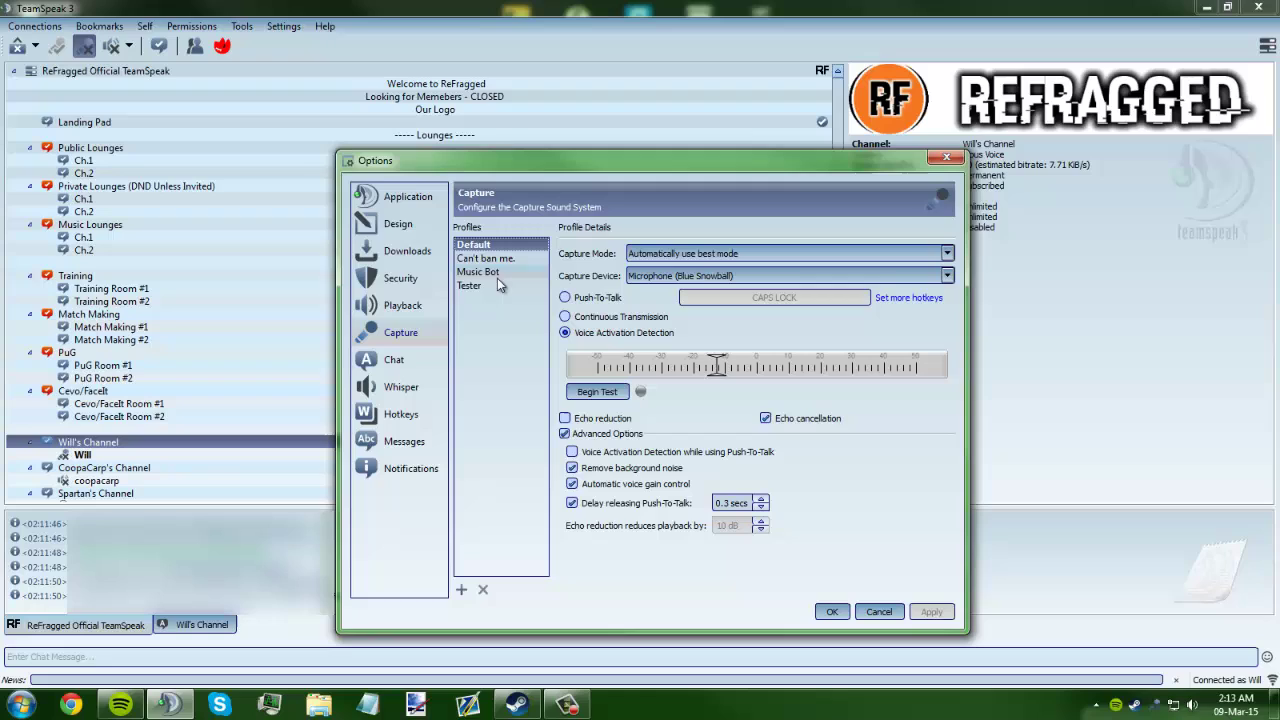
- Set the Music Bot capture profile to Automatically use best mode with Line 1 (Virtual Audio Cable) as the capture device
{"action": "left_click", "coordinate": [497, 275]}
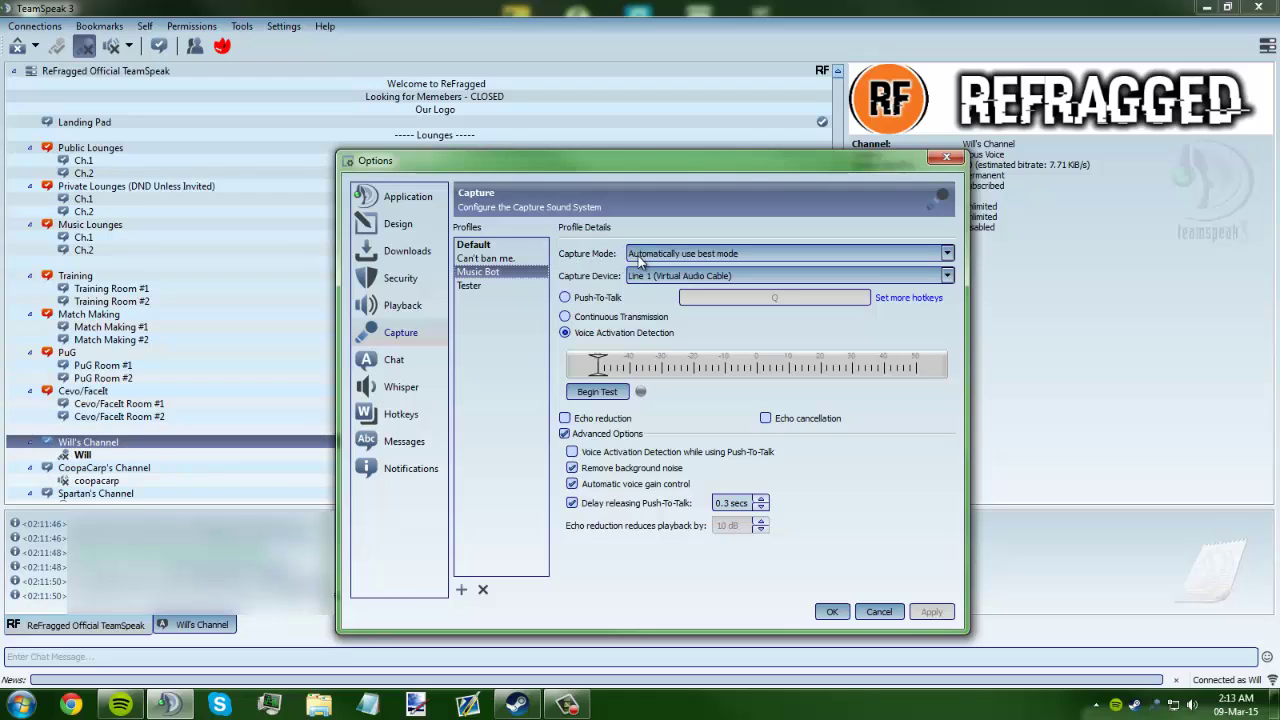
{"action": "left_click", "coordinate": [676, 257]}
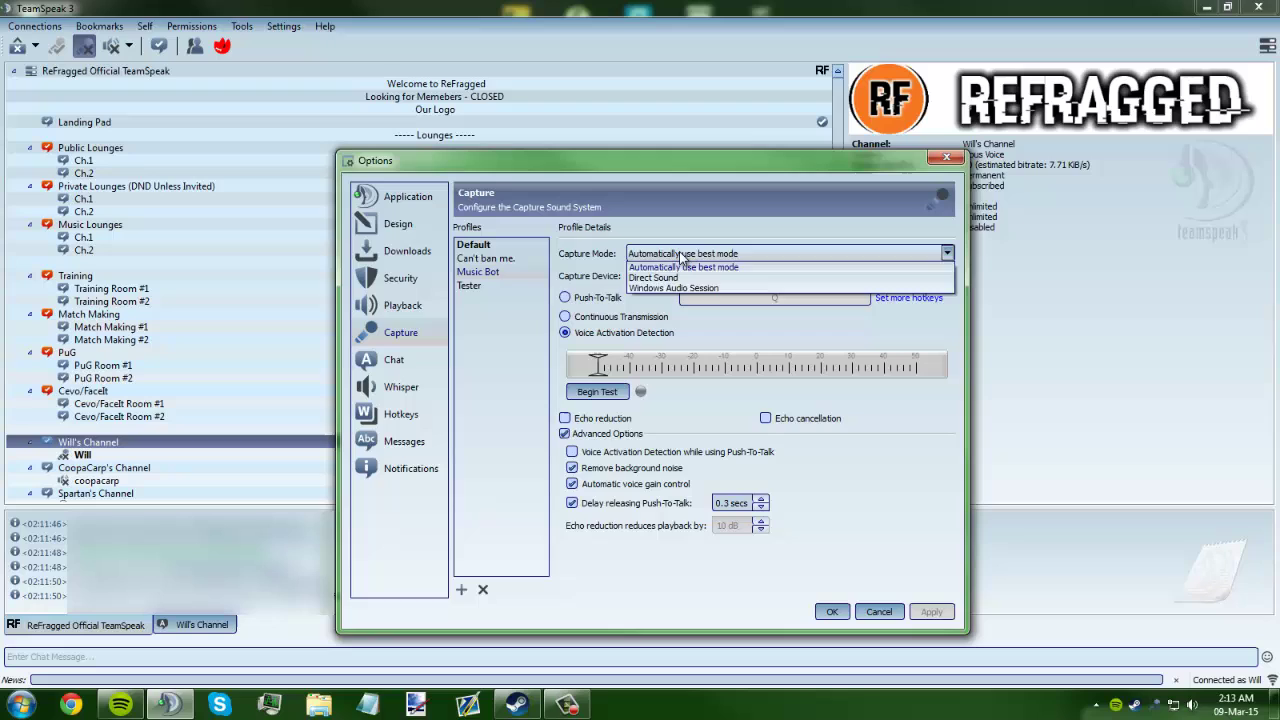
{"action": "left_click", "coordinate": [653, 253]}
{"action": "left_click", "coordinate": [712, 253]}
{"action": "left_click", "coordinate": [646, 250]}
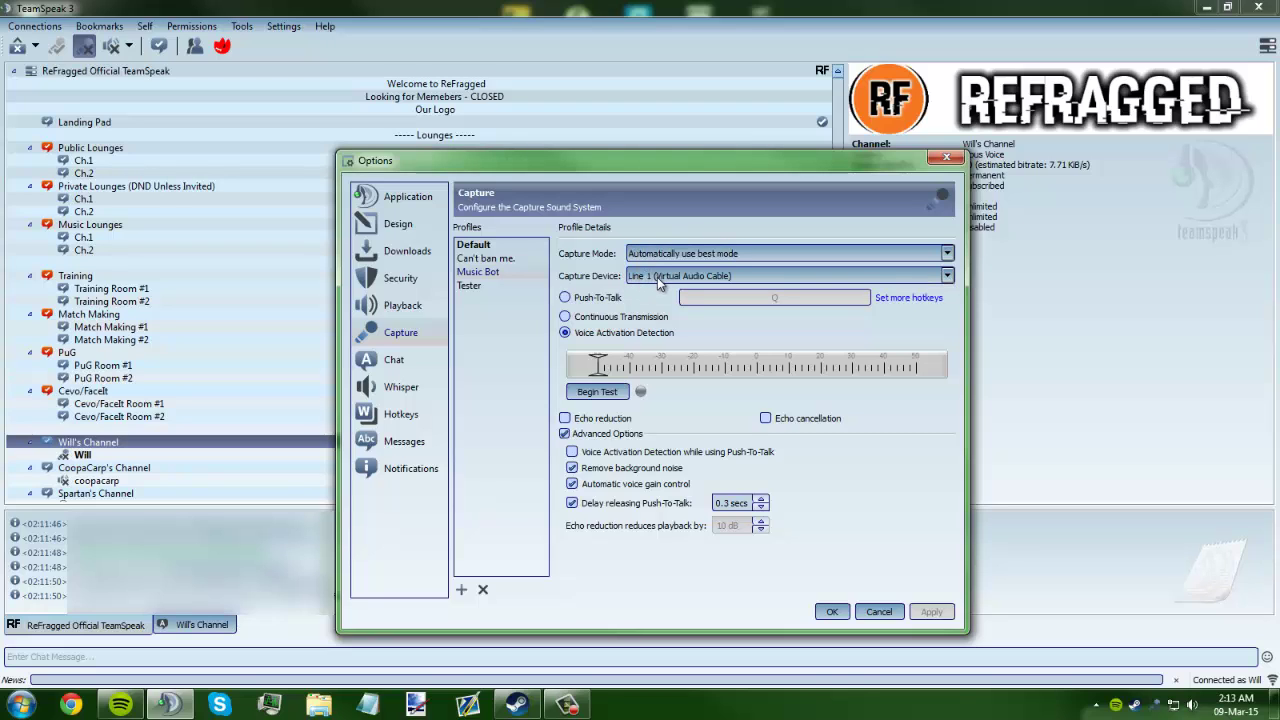
{"action": "left_click", "coordinate": [657, 277]}
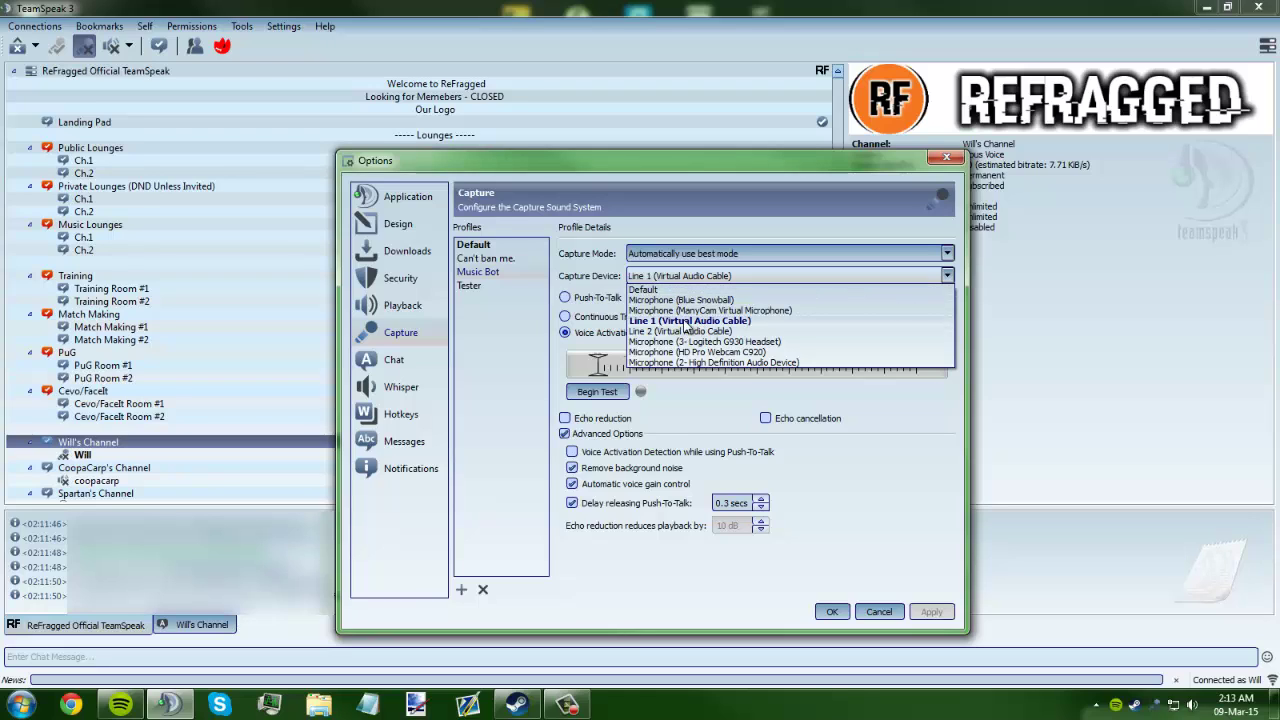
{"action": "left_click", "coordinate": [684, 322]}
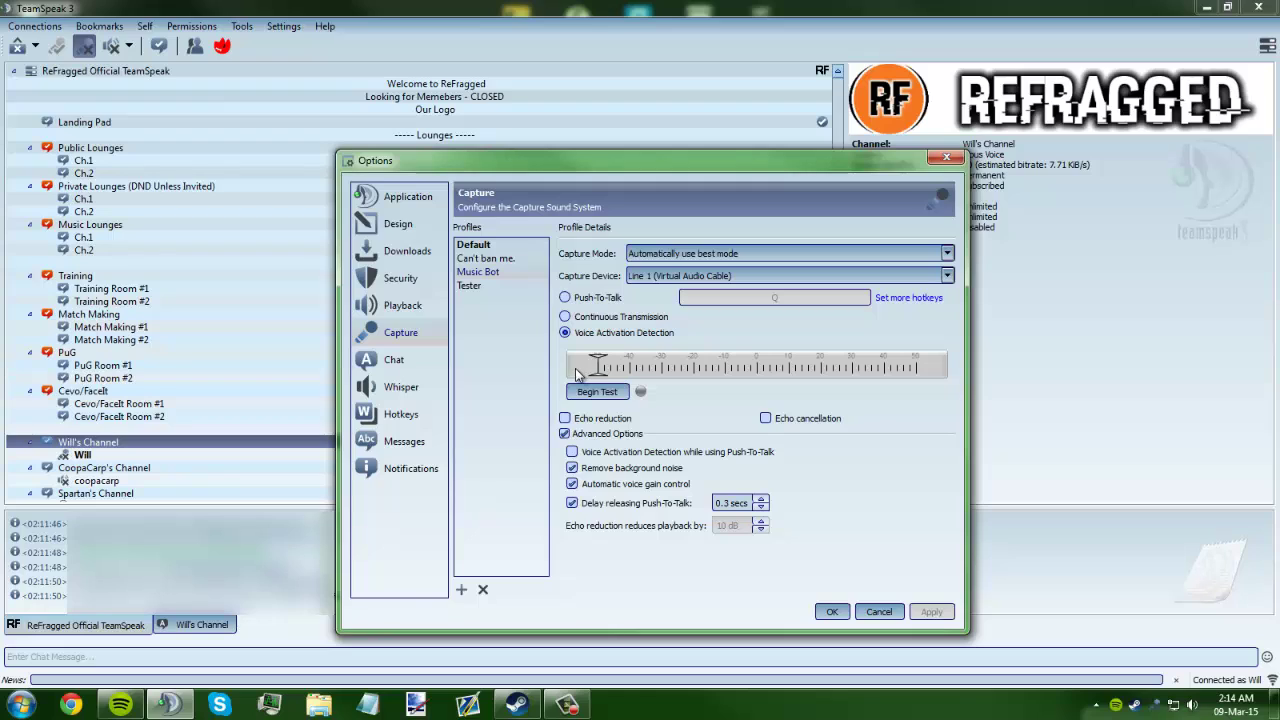
- Turn off Advanced Options for the Music Bot capture profile and accept the options
{"action": "left_click", "coordinate": [565, 434]}
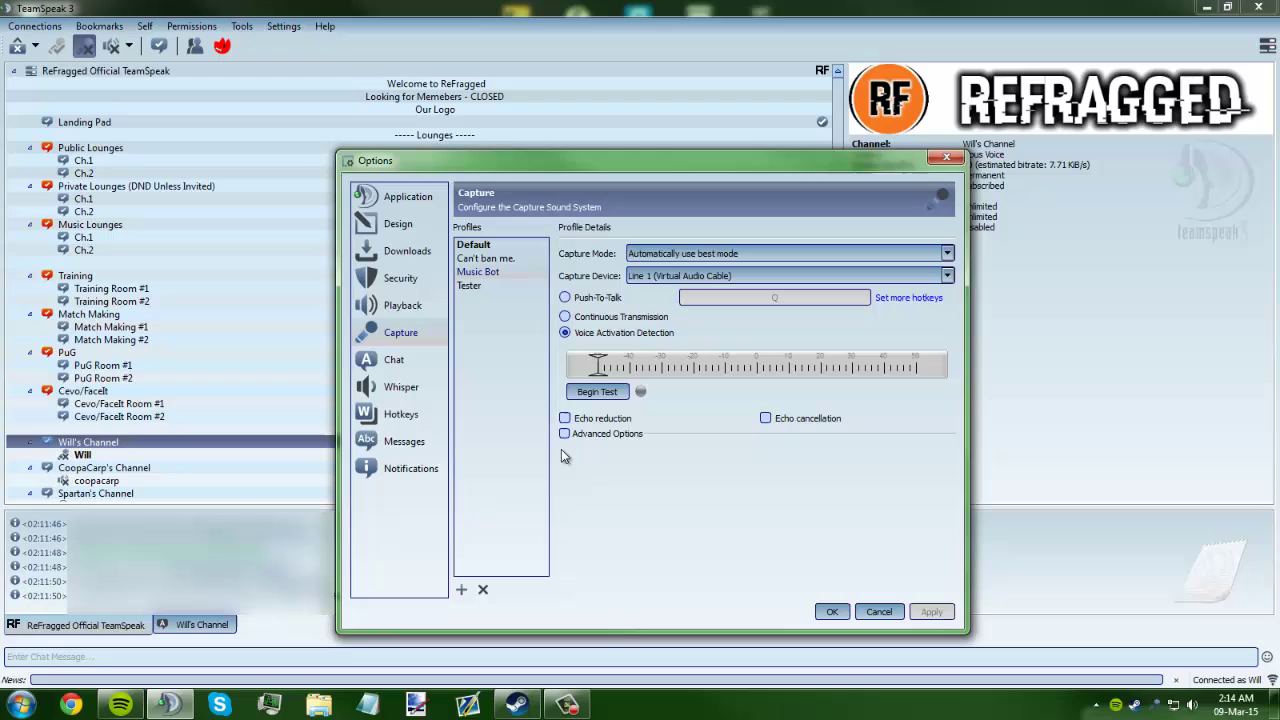
{"action": "left_click", "coordinate": [565, 434]}
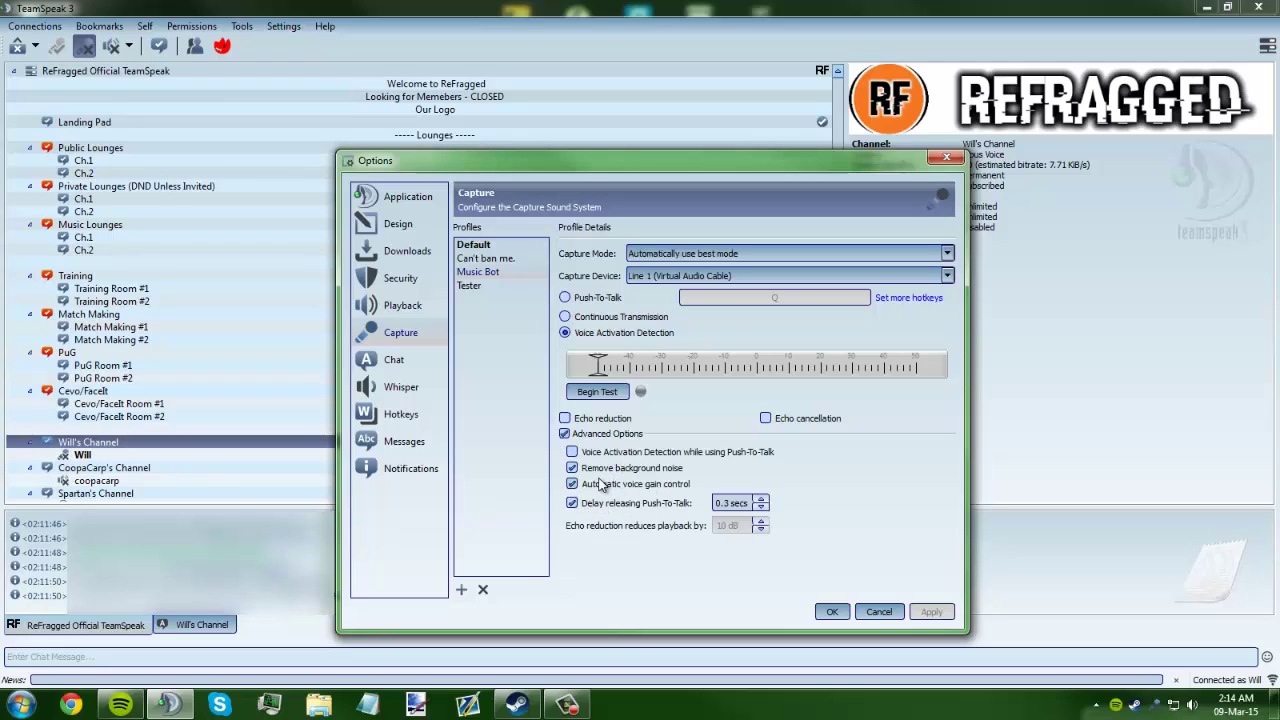
{"action": "left_click", "coordinate": [565, 434]}
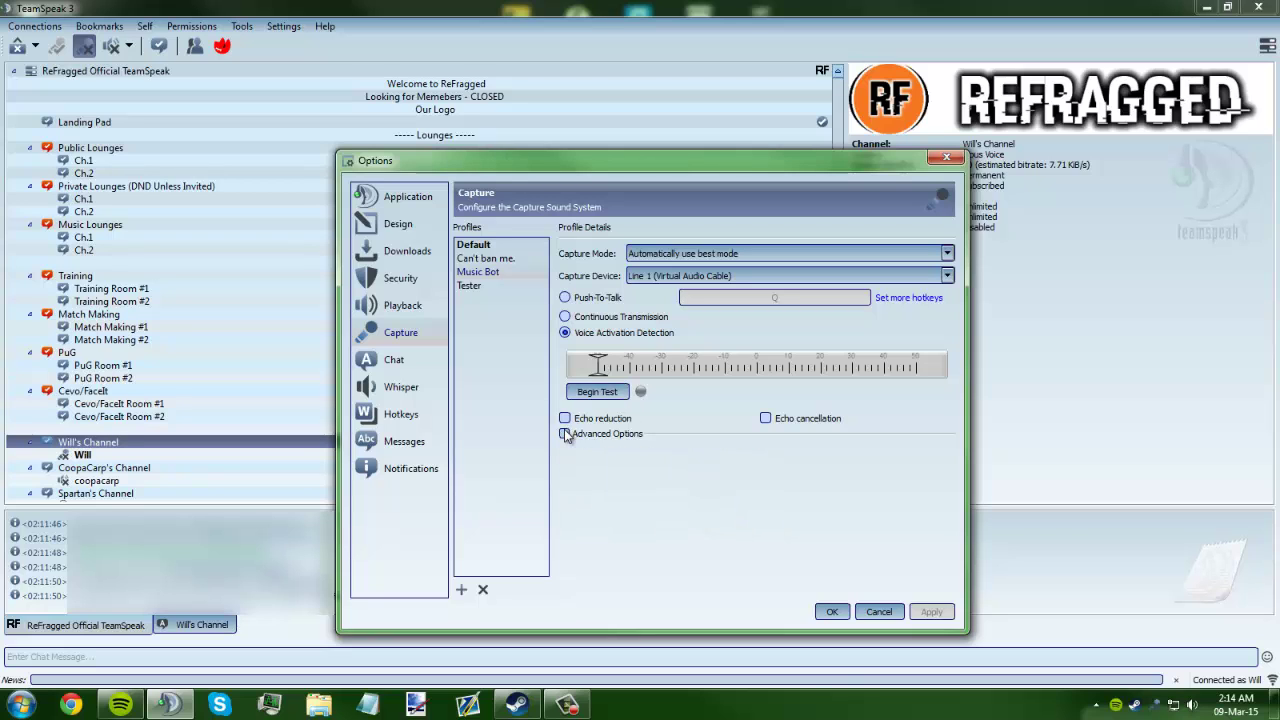
{"action": "left_click", "coordinate": [834, 612]}
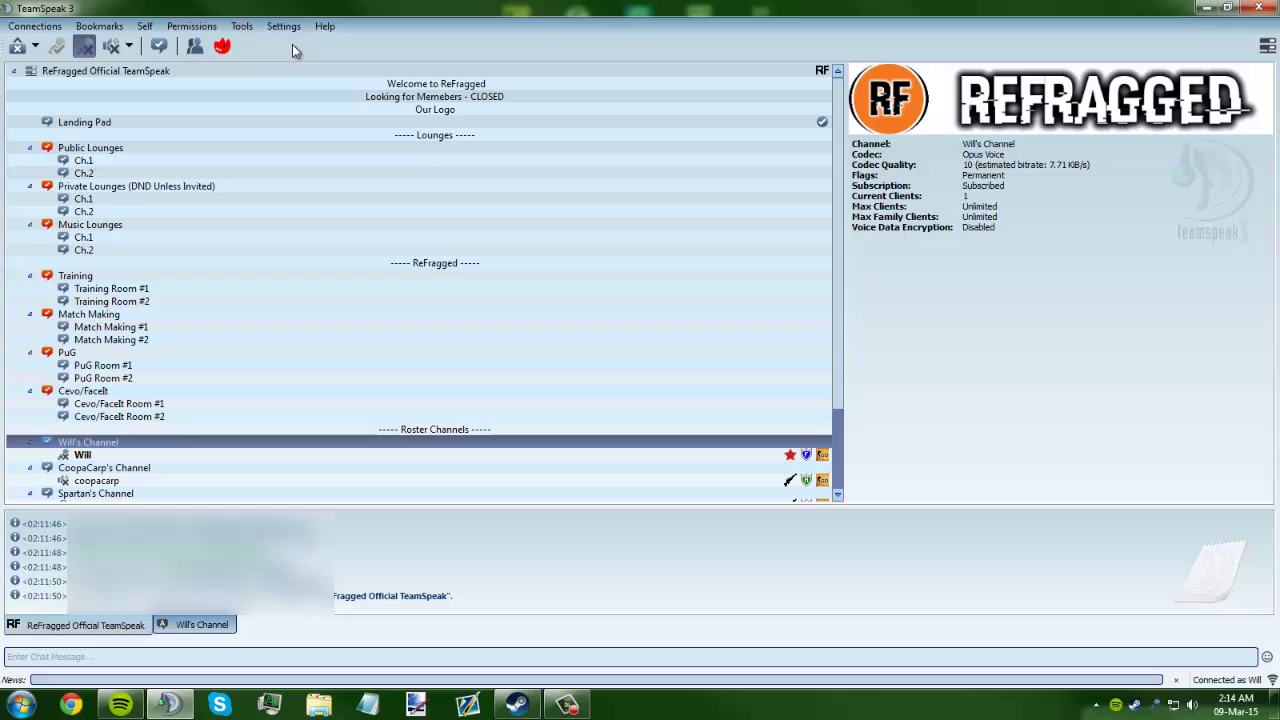
- Reopen the TeamSpeak options and set the Music Bot playback profile's Sound Pack Volume to -40.0 dB
{"action": "left_click", "coordinate": [284, 26]}
{"action": "left_click", "coordinate": [303, 103]}
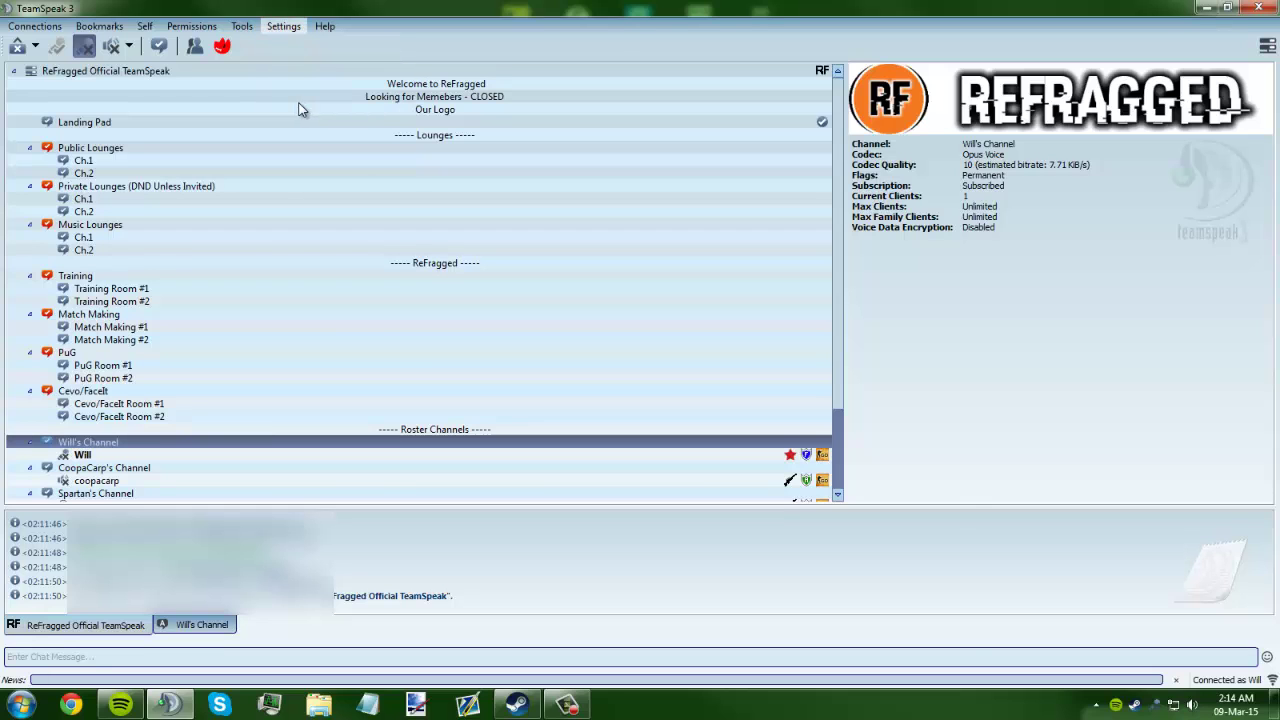
{"action": "left_click", "coordinate": [393, 312]}
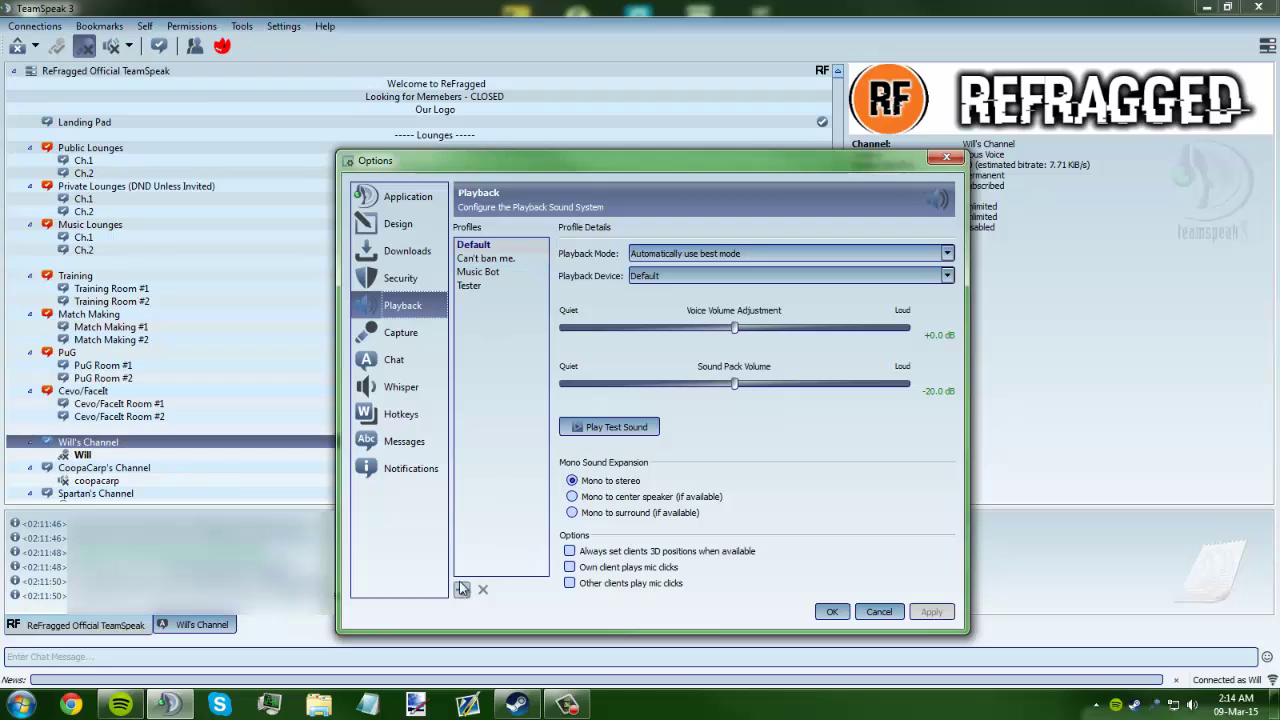
{"action": "left_click", "coordinate": [471, 274]}
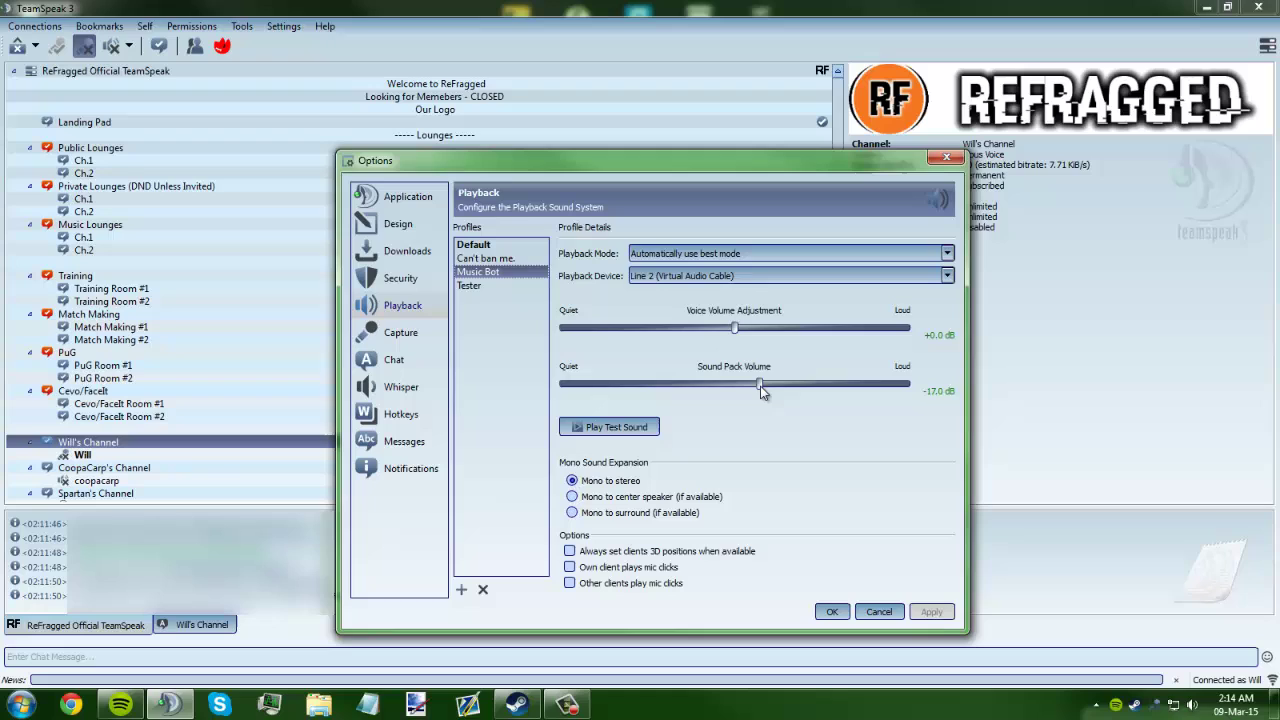
{"action": "left_click_drag", "start_coordinate": [760, 386], "coordinate": [566, 388]}
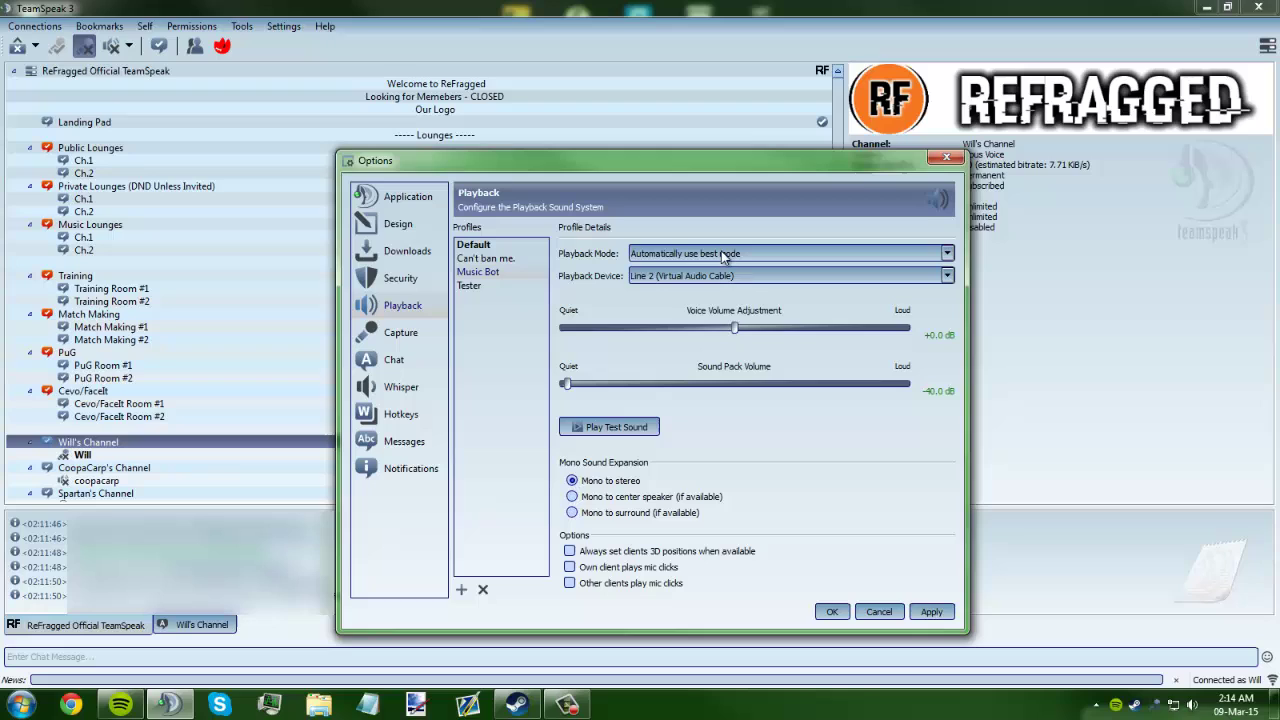
- Set the Music Bot playback device to Line 2 (Virtual Audio Cable) and its Voice Volume Adjustment to -40.0 dB
{"action": "left_click", "coordinate": [665, 276]}
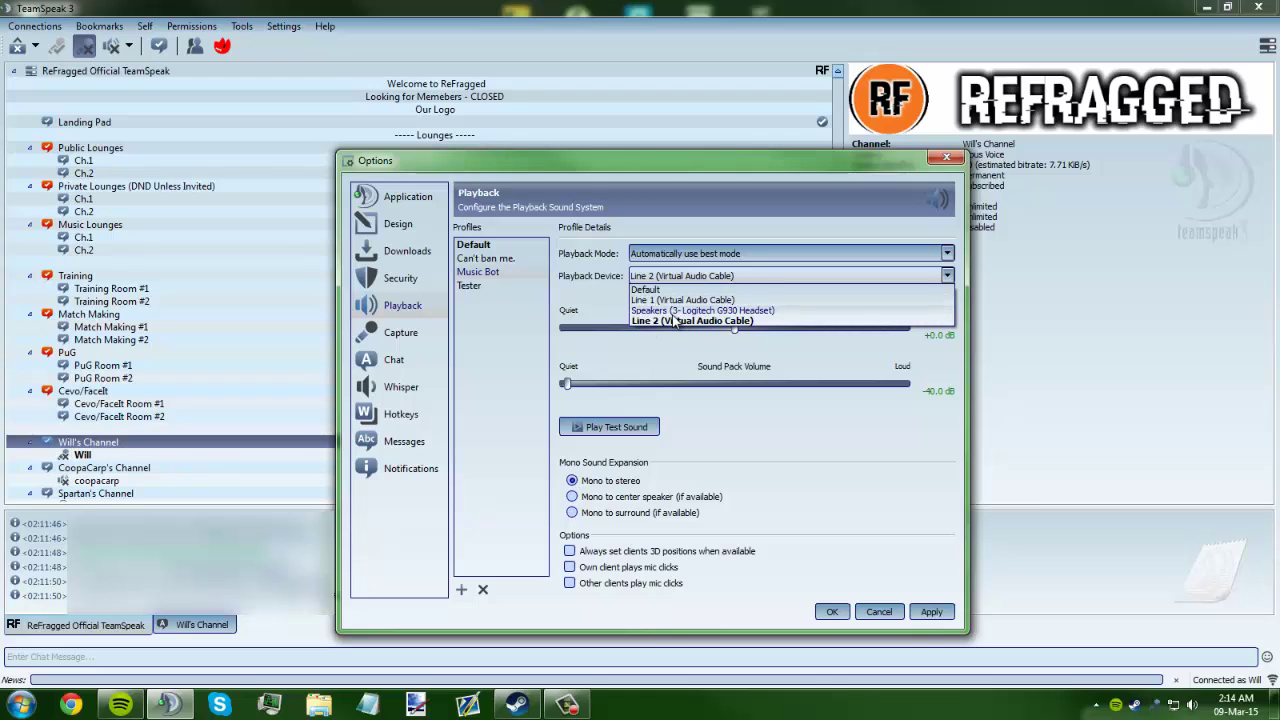
{"action": "left_click", "coordinate": [671, 321]}
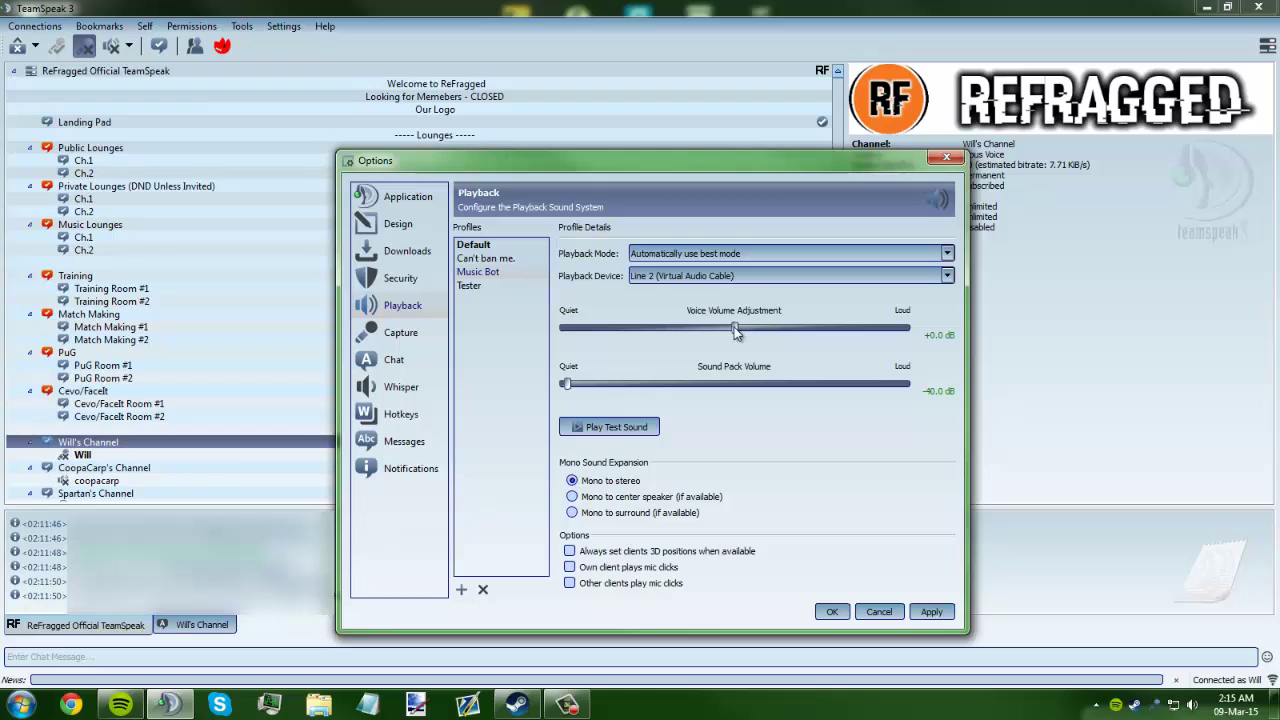
{"action": "left_click_drag", "start_coordinate": [735, 330], "coordinate": [677, 347]}
{"action": "left_click_drag", "start_coordinate": [731, 329], "coordinate": [565, 328]}
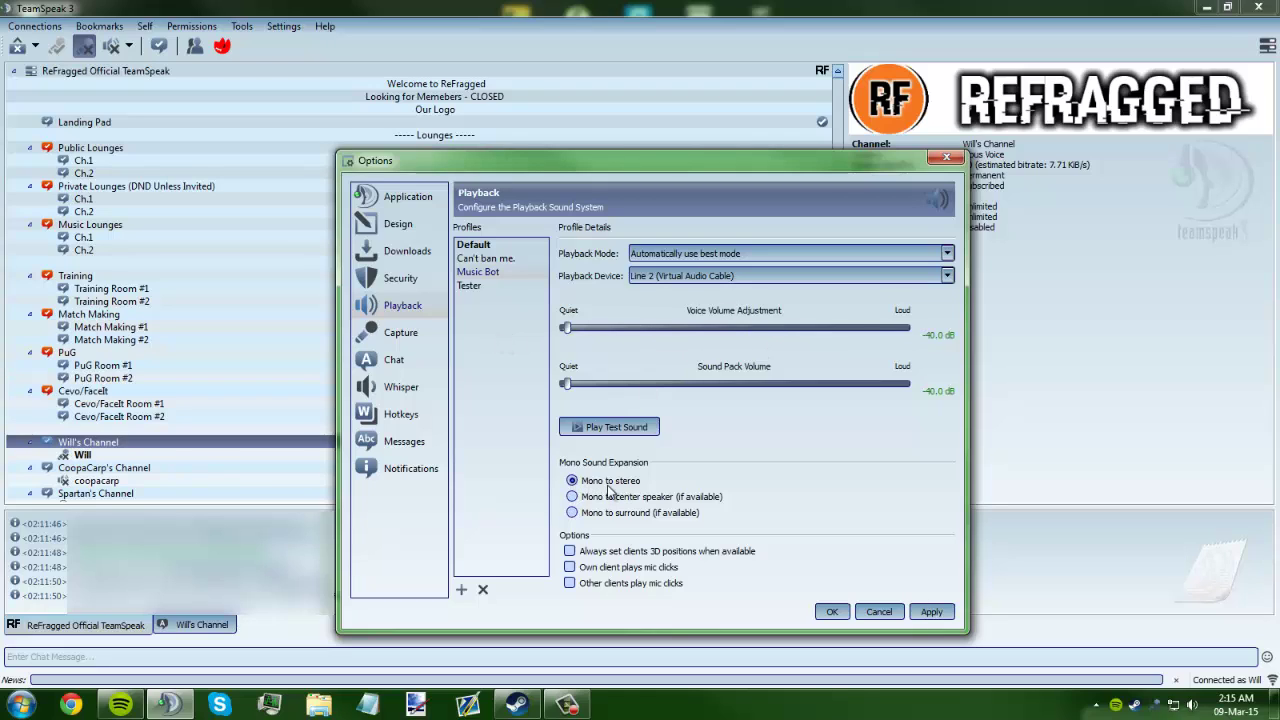
- Set the Music Bot profile's mono sound expansion to Mono to surround, apply the changes and close the options
{"action": "left_click", "coordinate": [572, 513]}
{"action": "left_click", "coordinate": [572, 481]}
{"action": "left_click", "coordinate": [614, 513]}
{"action": "left_click", "coordinate": [931, 611]}
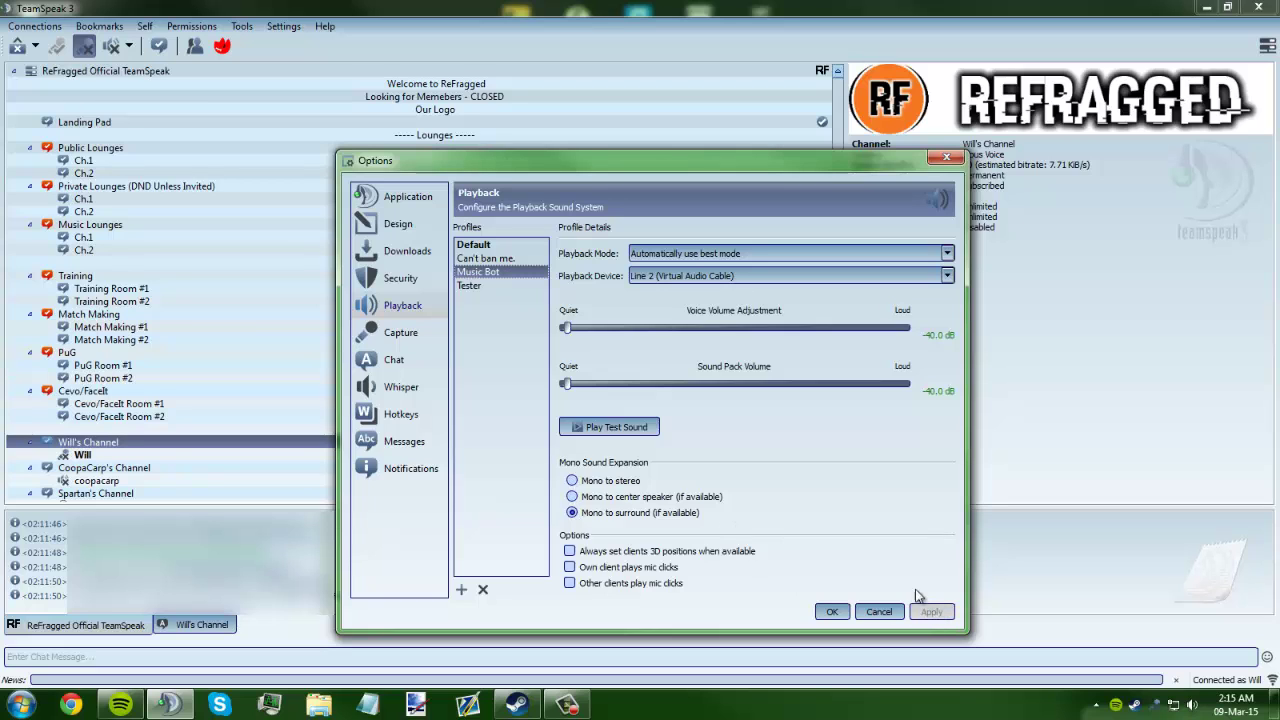
{"action": "left_click", "coordinate": [830, 612]}
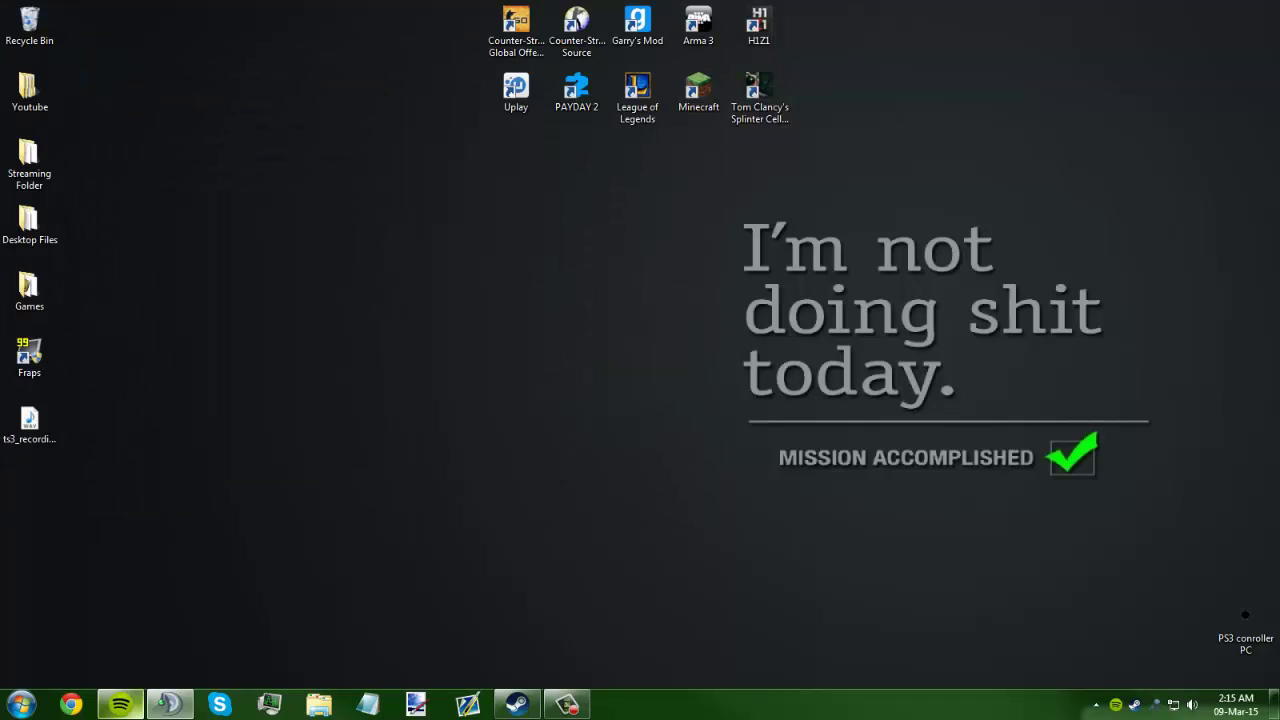
- Switch to Spotify, exit it completely and launch it again
{"action": "key", "text": "alt+Tab"}
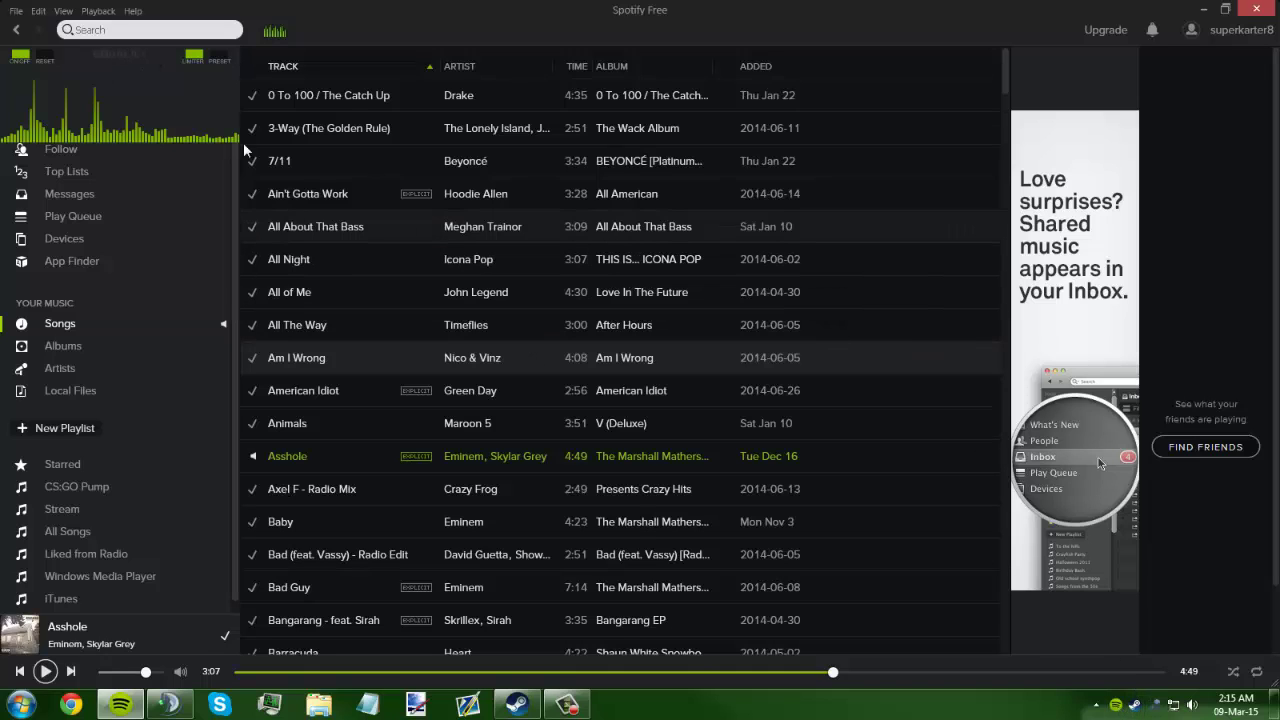
{"action": "left_click", "coordinate": [1256, 9]}
{"action": "right_click", "coordinate": [1116, 704]}
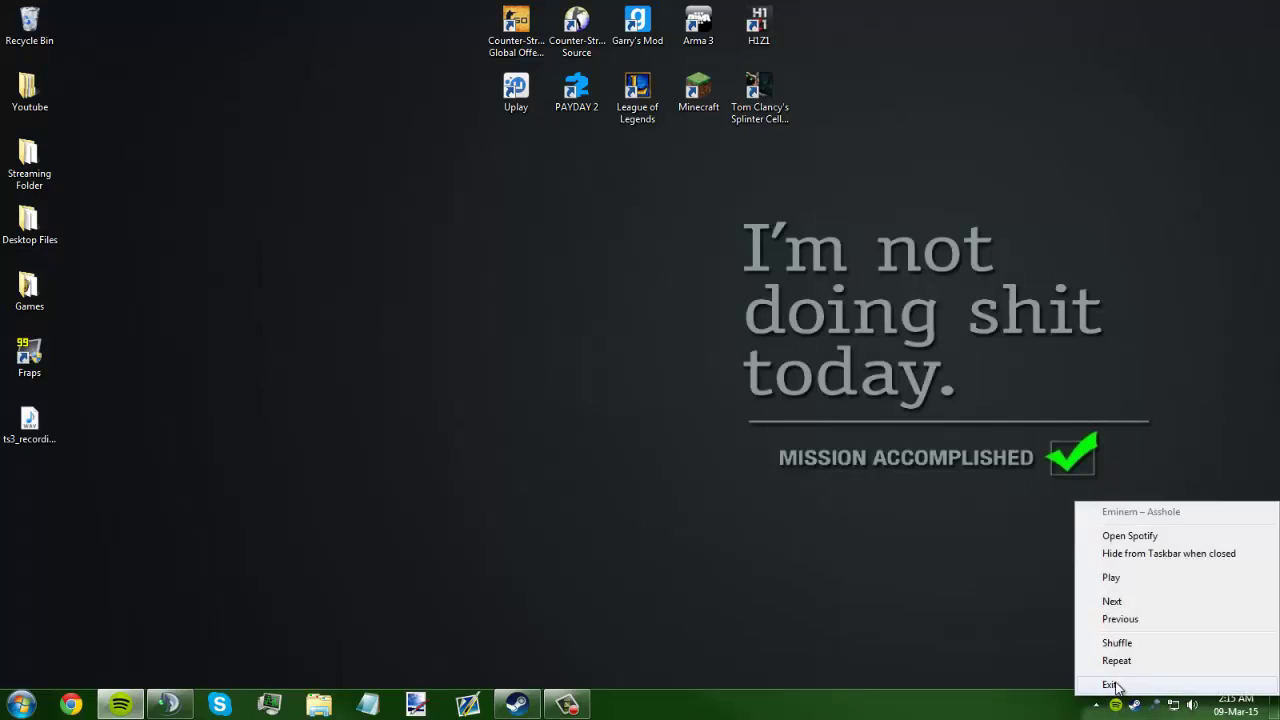
{"action": "left_click", "coordinate": [1112, 678]}
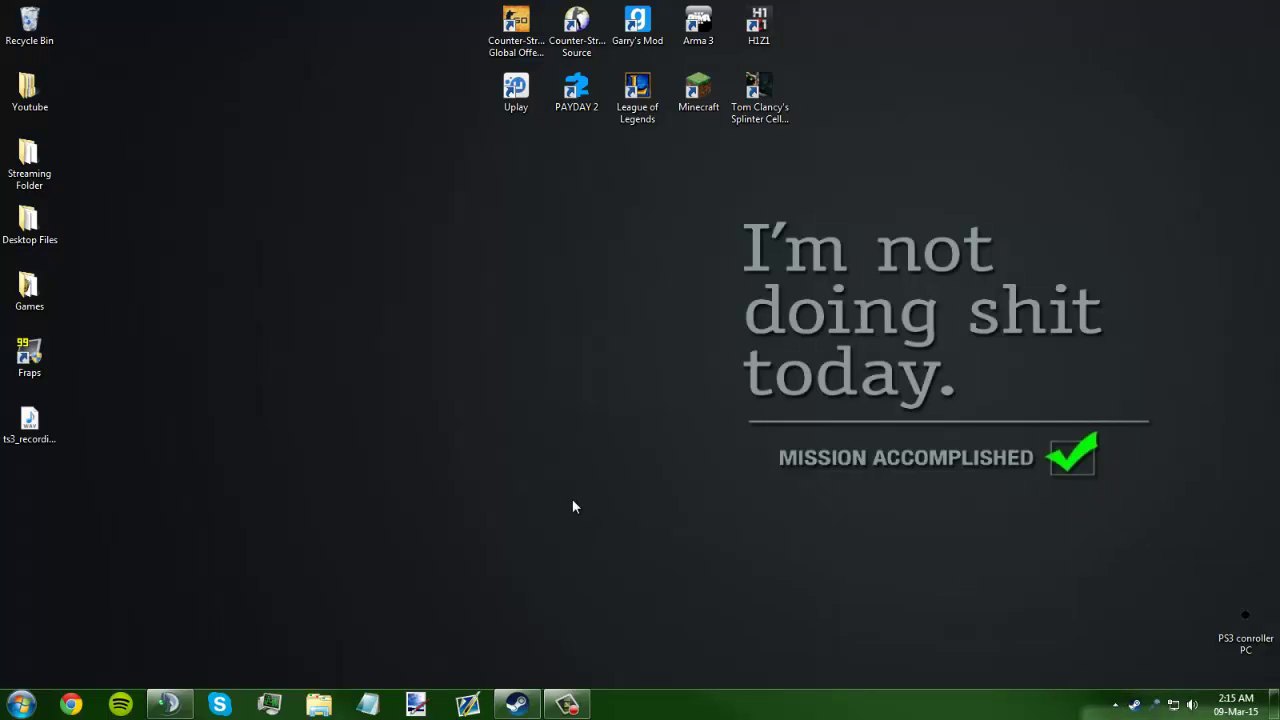
{"action": "left_click", "coordinate": [128, 708]}
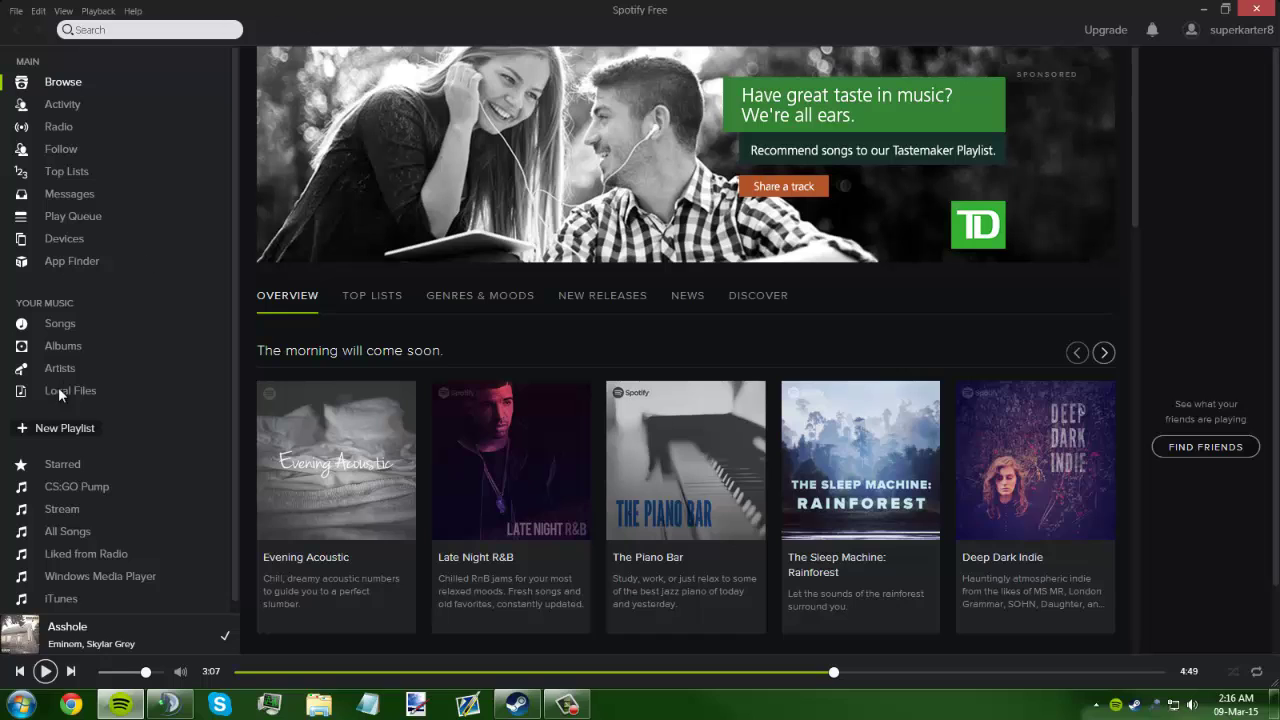
- Open the Songs library, turn Spotify's volume down to minimum, start the track All The Way and pause it
{"action": "left_click", "coordinate": [71, 322]}
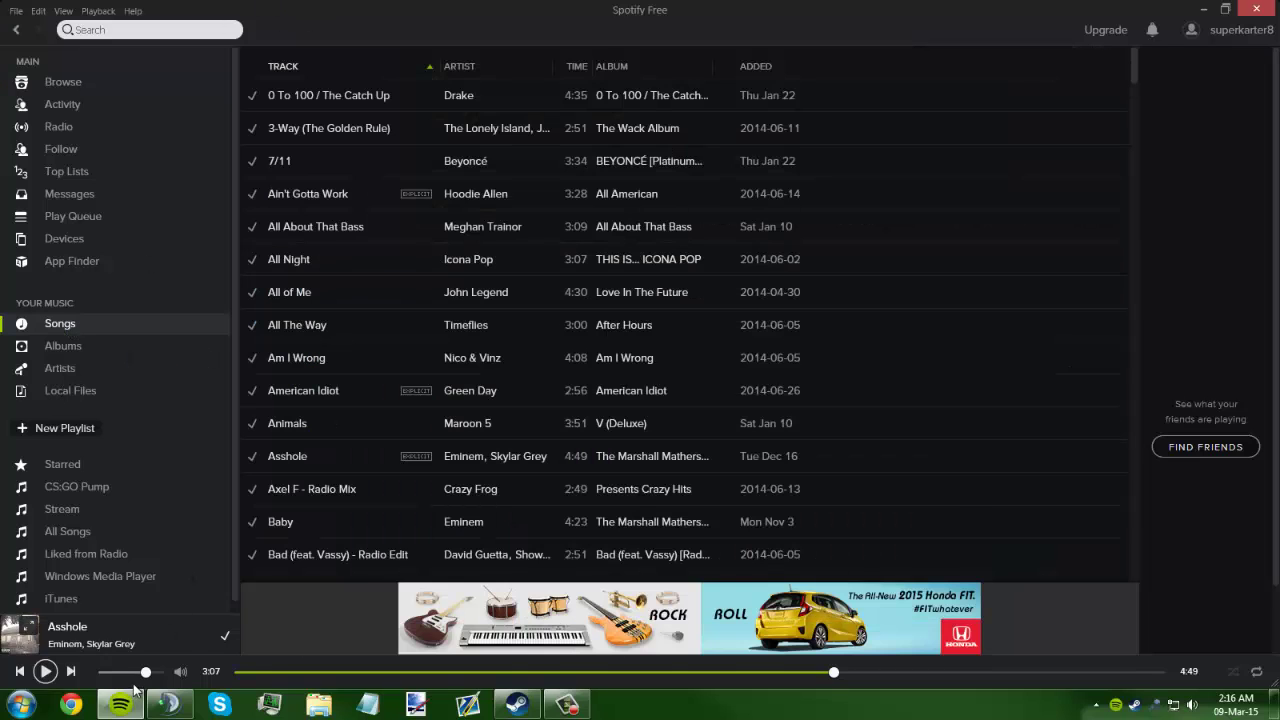
{"action": "left_click", "coordinate": [126, 672]}
{"action": "double_click", "coordinate": [360, 339]}
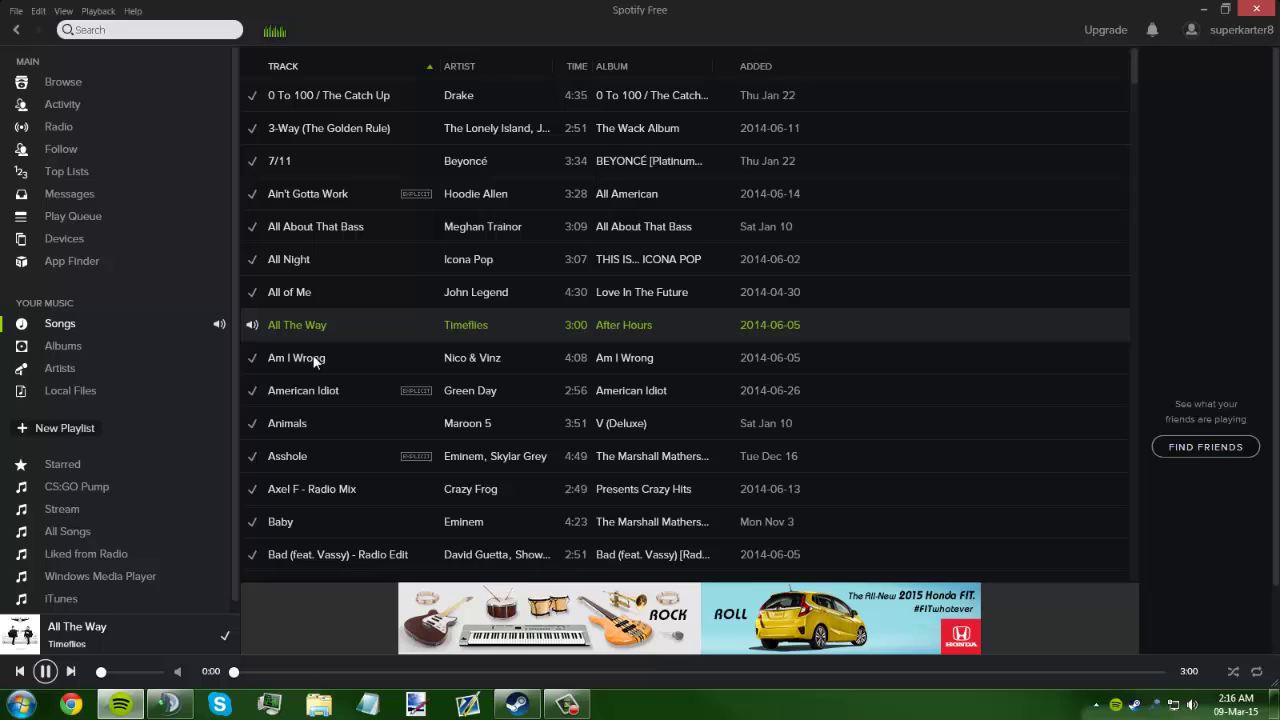
{"action": "left_click", "coordinate": [50, 670]}
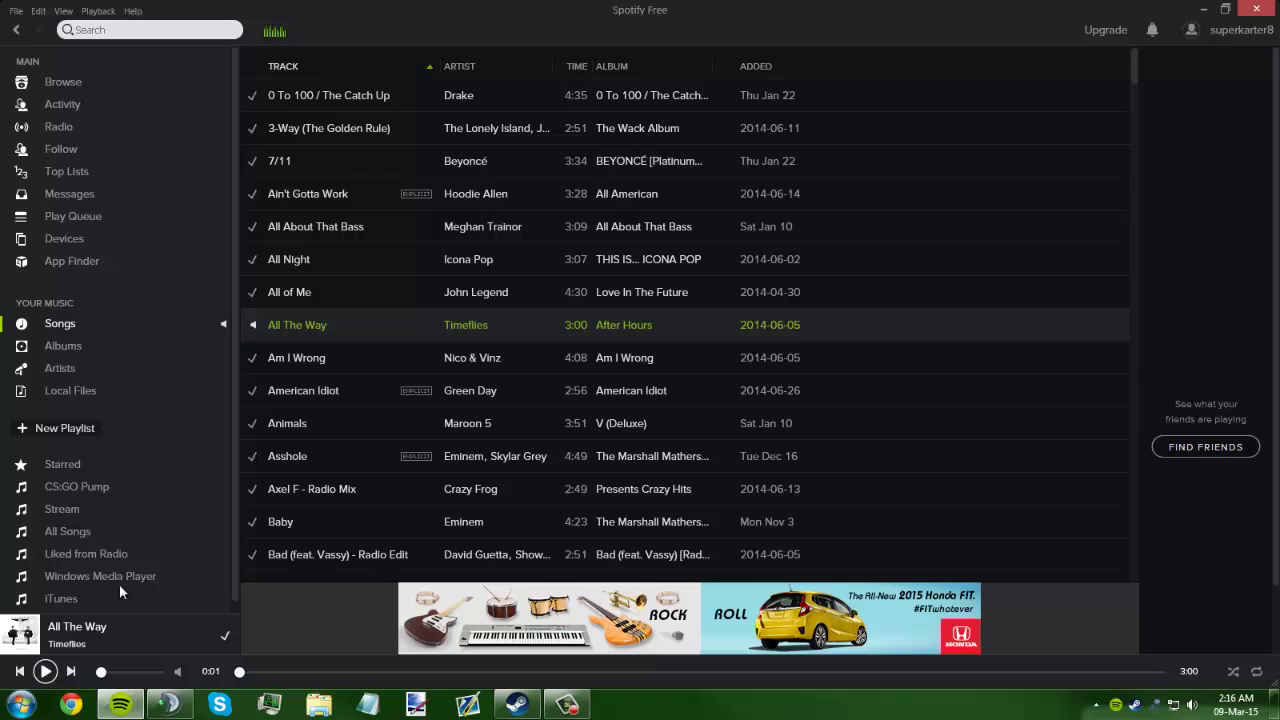
- Open the Equalify equalizer, try out different gains on its frequency bands and reset them to flat
{"action": "left_click", "coordinate": [273, 32]}
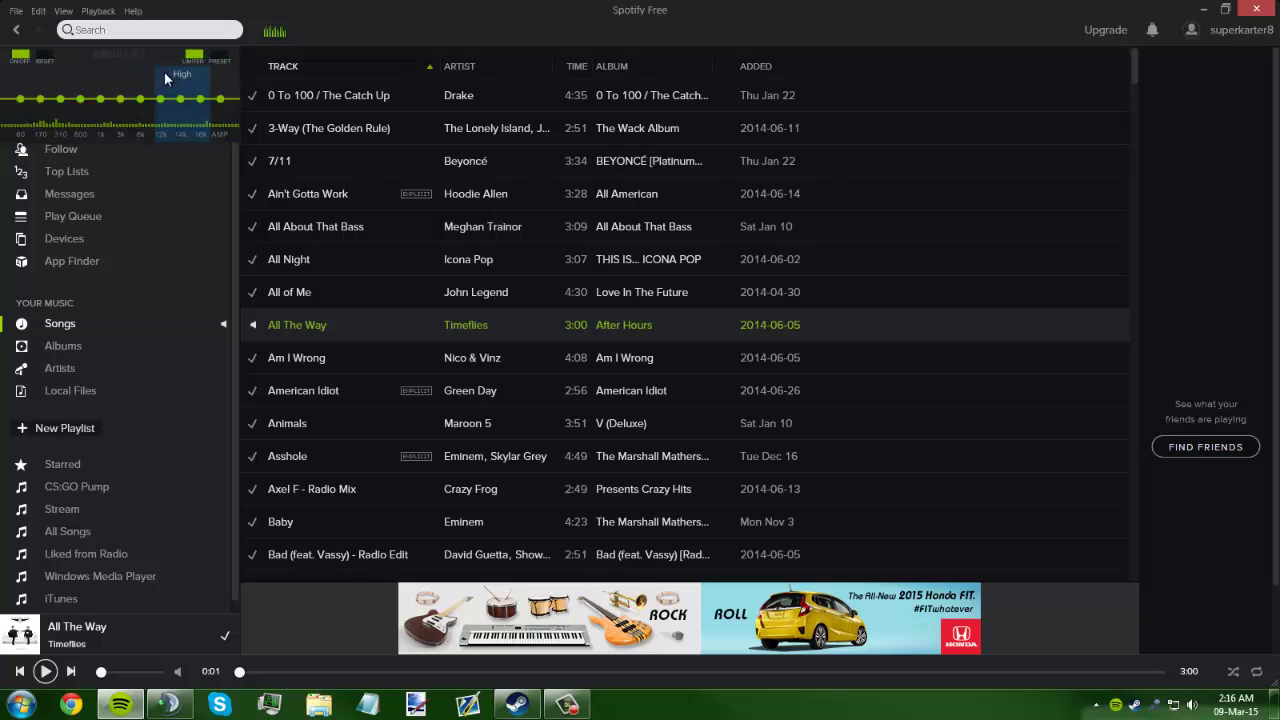
{"action": "mouse_move", "coordinate": [22, 105]}
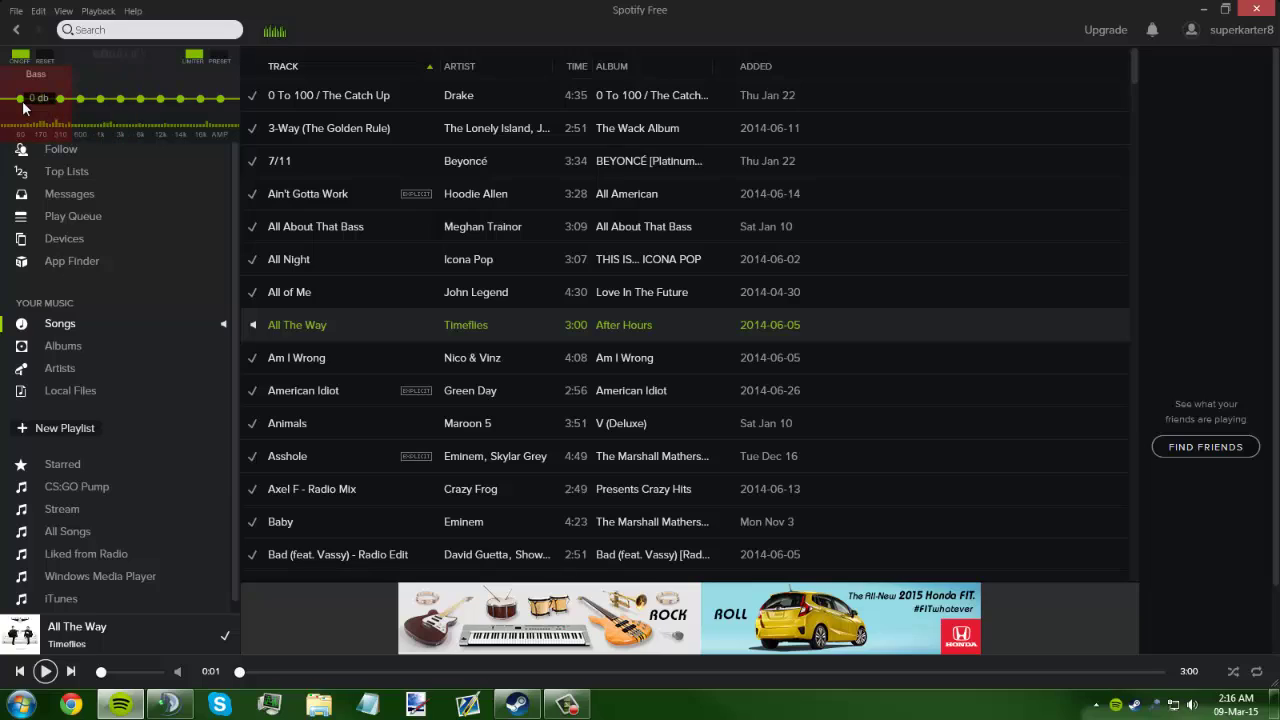
{"action": "left_click_drag", "start_coordinate": [22, 105], "coordinate": [21, 74]}
{"action": "mouse_move", "coordinate": [78, 96]}
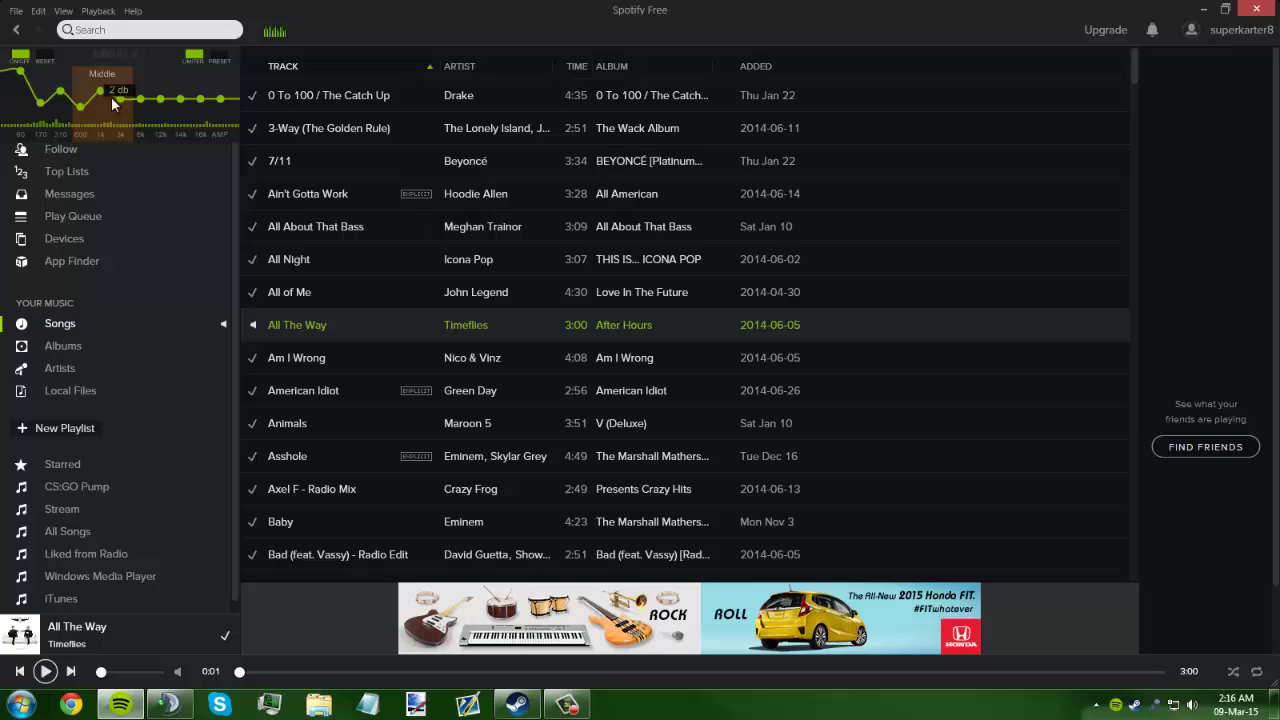
{"action": "left_click_drag", "start_coordinate": [141, 99], "coordinate": [161, 89]}
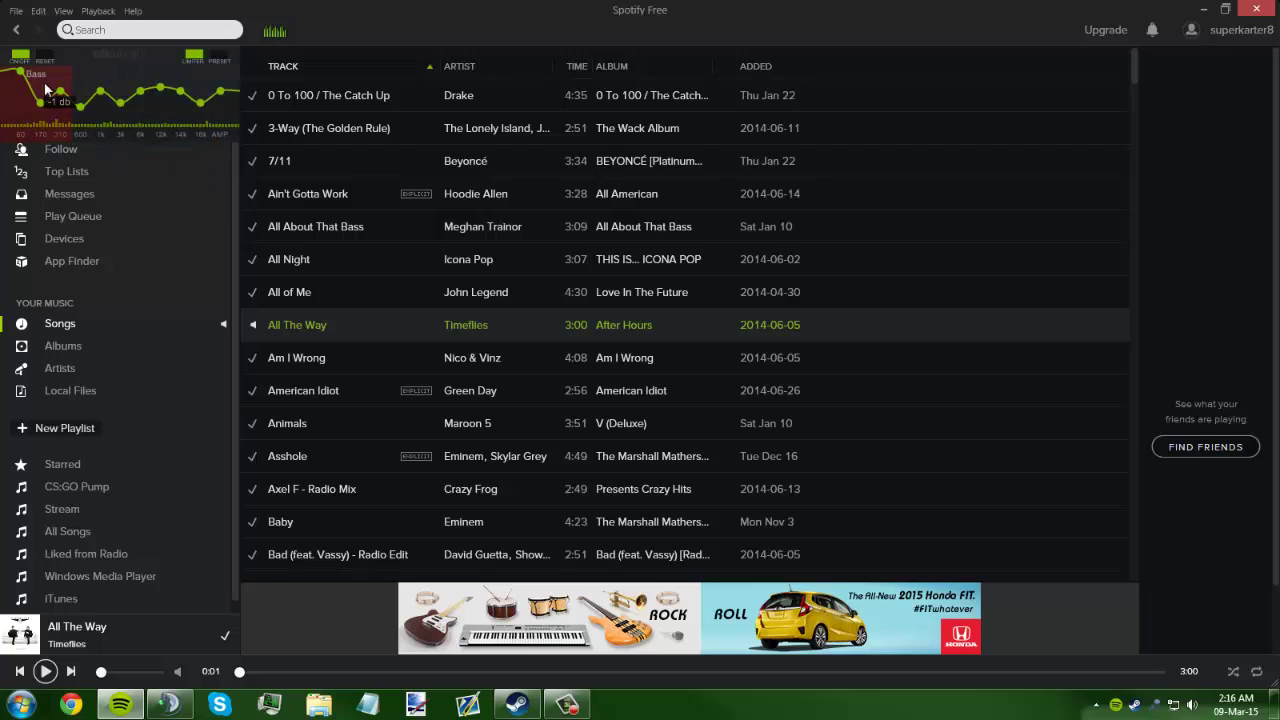
{"action": "mouse_move", "coordinate": [22, 103]}
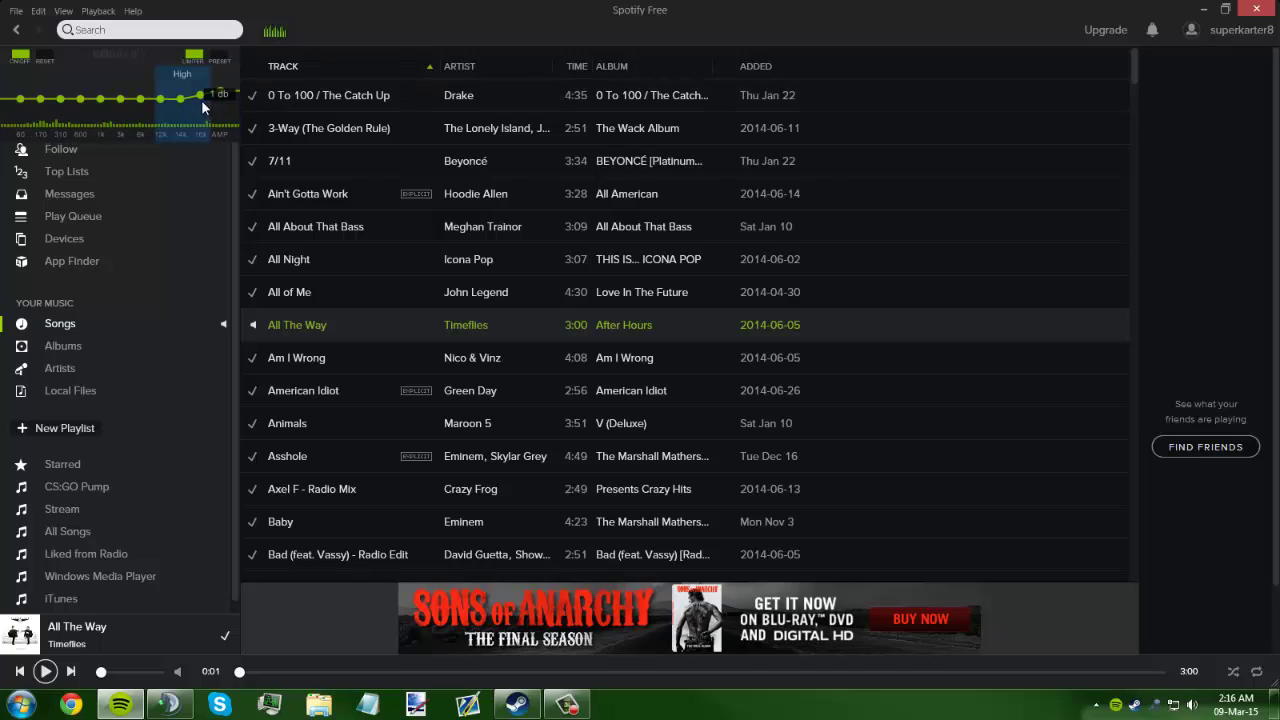
- Change Equalify's sound output device to Line 1 (Virtual Audio Cable) and acknowledge the restart notice
{"action": "right_click", "coordinate": [143, 79]}
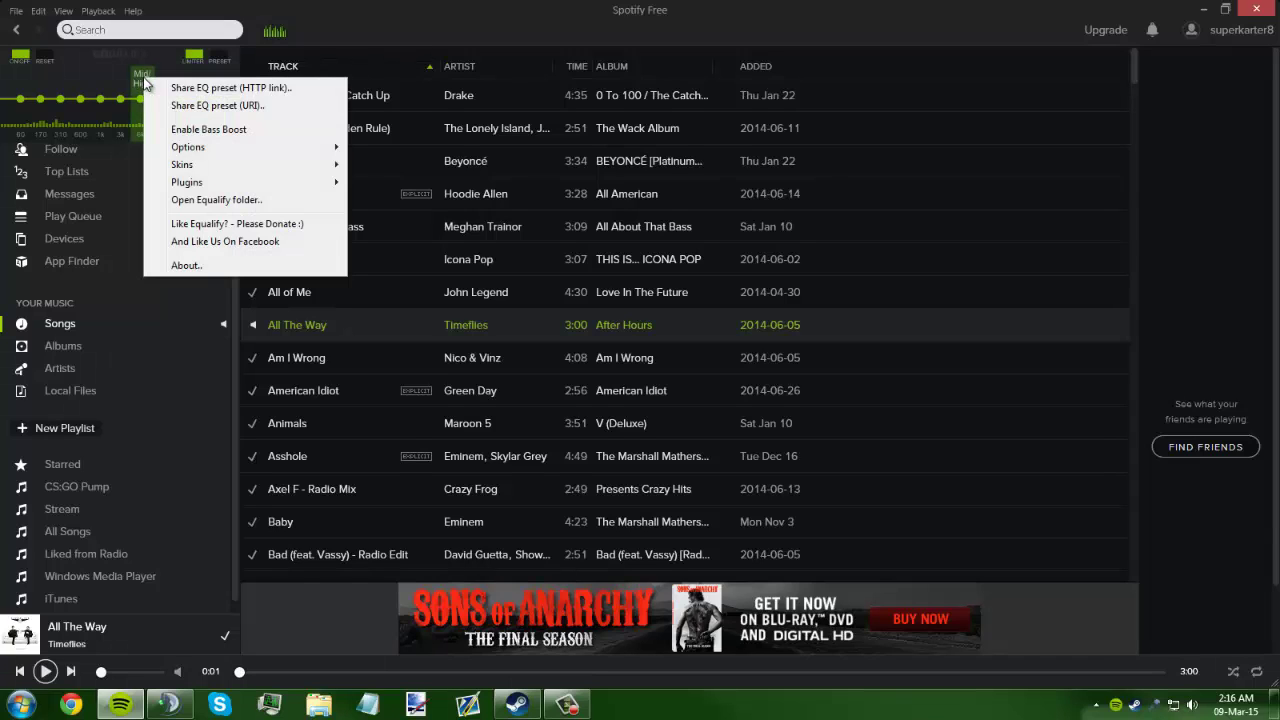
{"action": "mouse_move", "coordinate": [230, 150]}
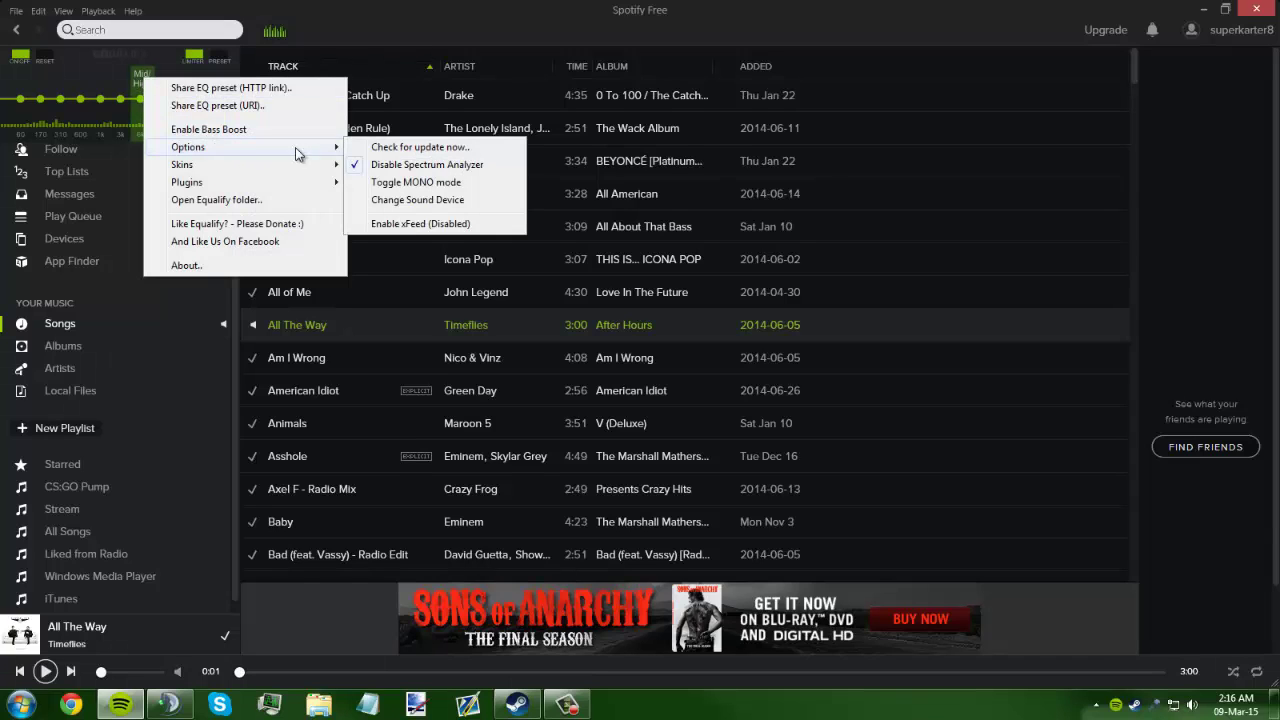
{"action": "left_click", "coordinate": [407, 199]}
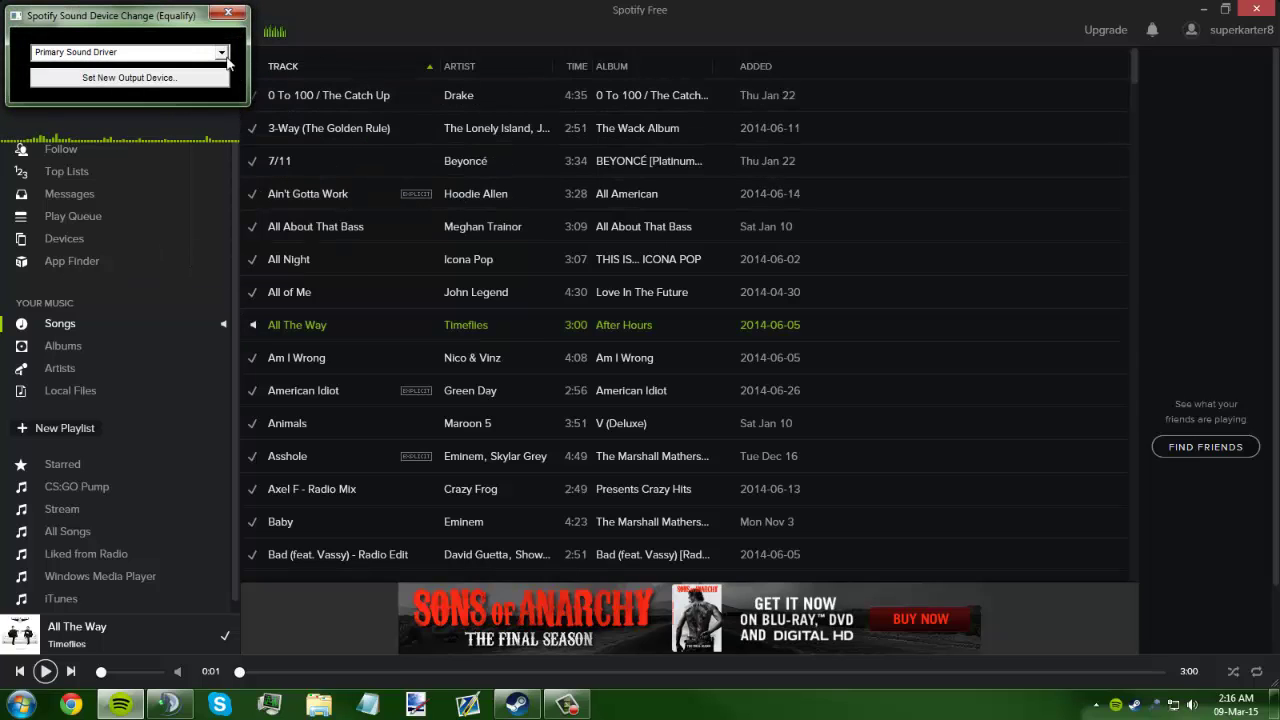
{"action": "left_click", "coordinate": [79, 51]}
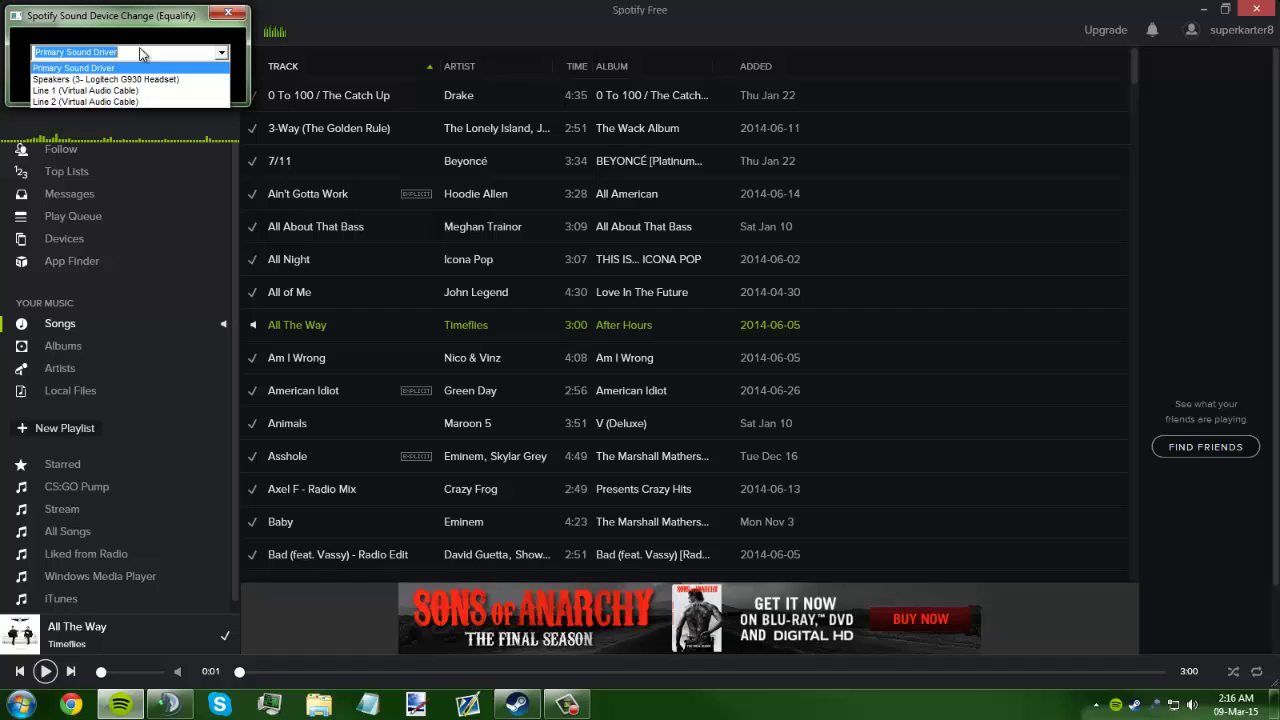
{"action": "left_click", "coordinate": [50, 92]}
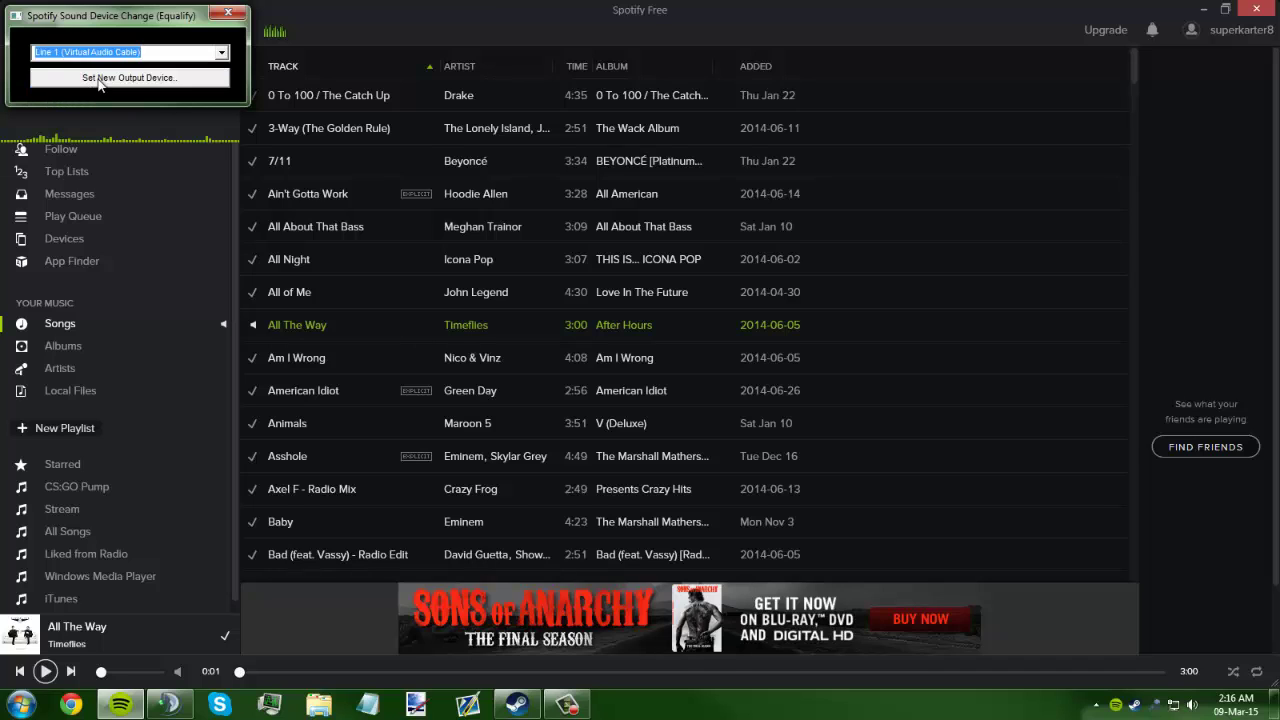
{"action": "left_click", "coordinate": [99, 80]}
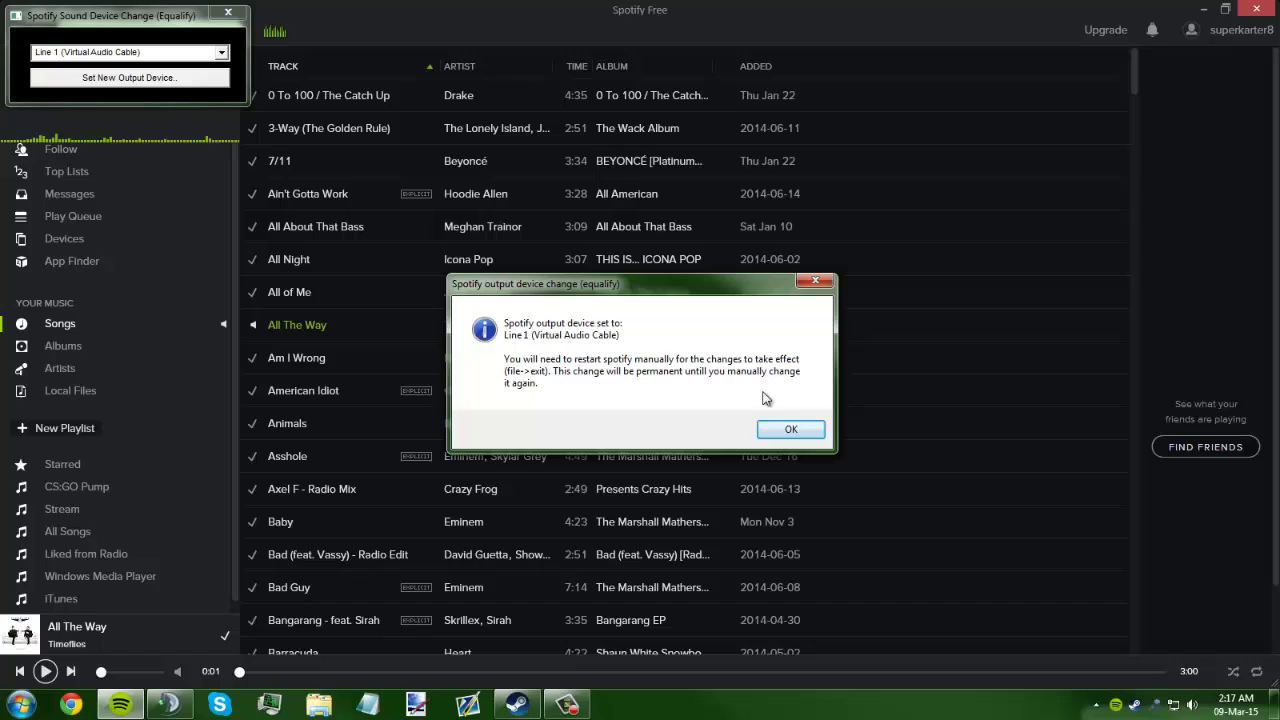
{"action": "left_click", "coordinate": [790, 428]}
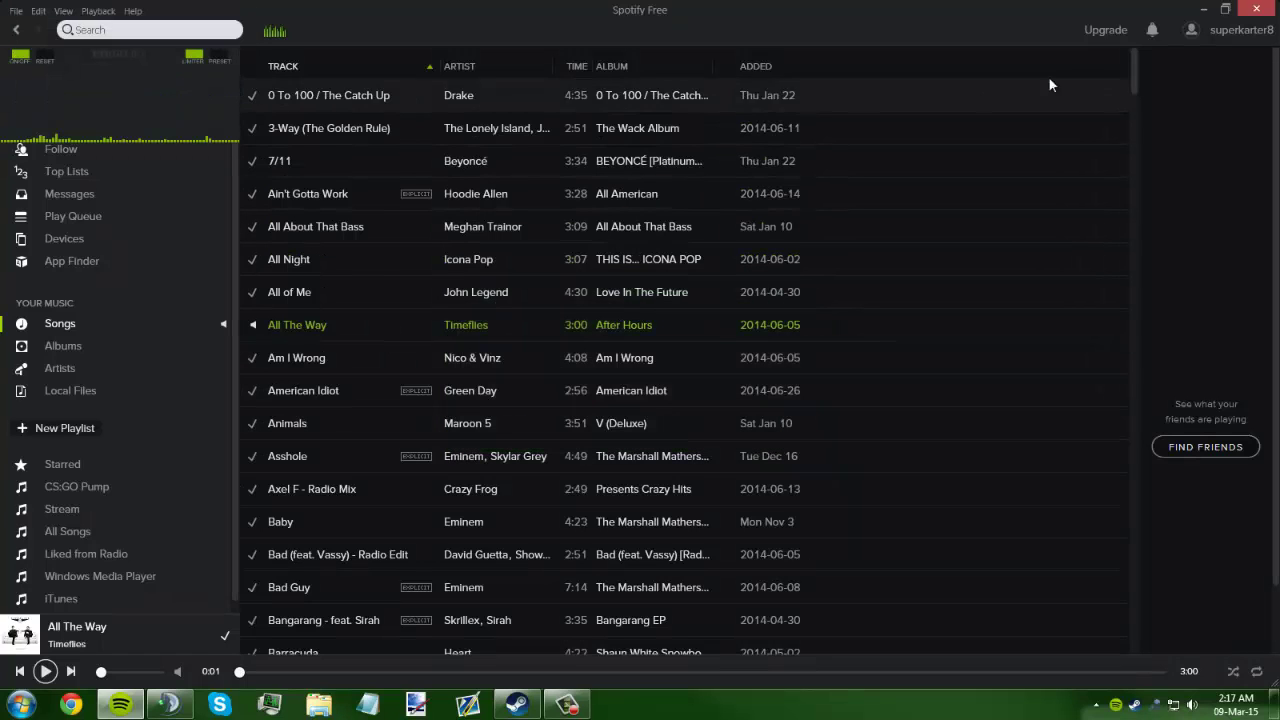
- Exit Spotify completely, including its background process, and launch it again
{"action": "left_click", "coordinate": [1256, 9]}
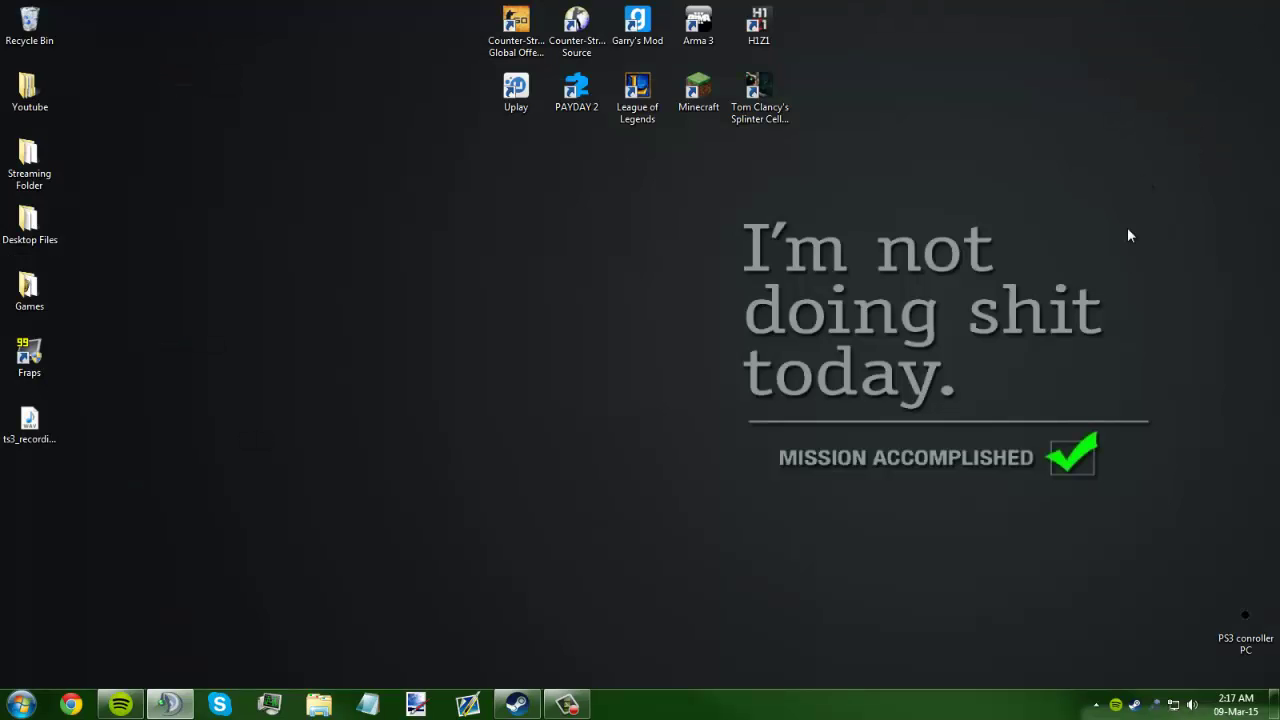
{"action": "right_click", "coordinate": [1115, 702]}
{"action": "left_click", "coordinate": [1100, 686]}
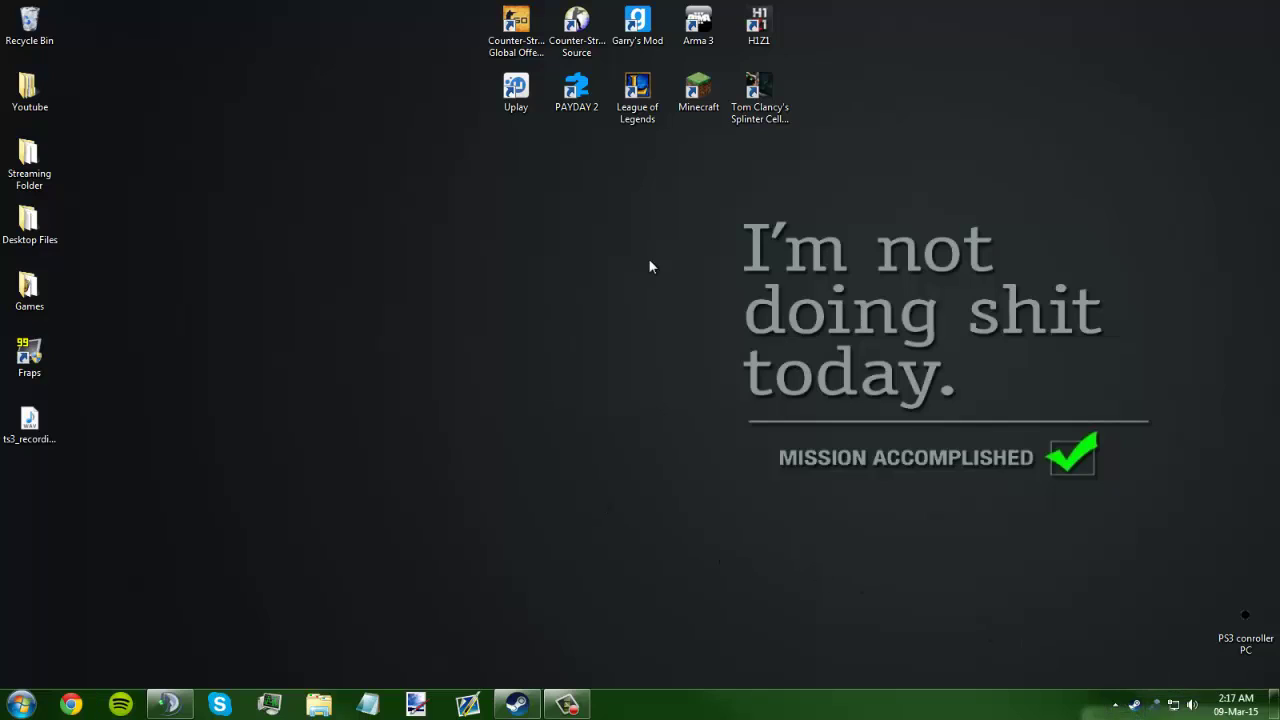
{"action": "left_click", "coordinate": [130, 711]}
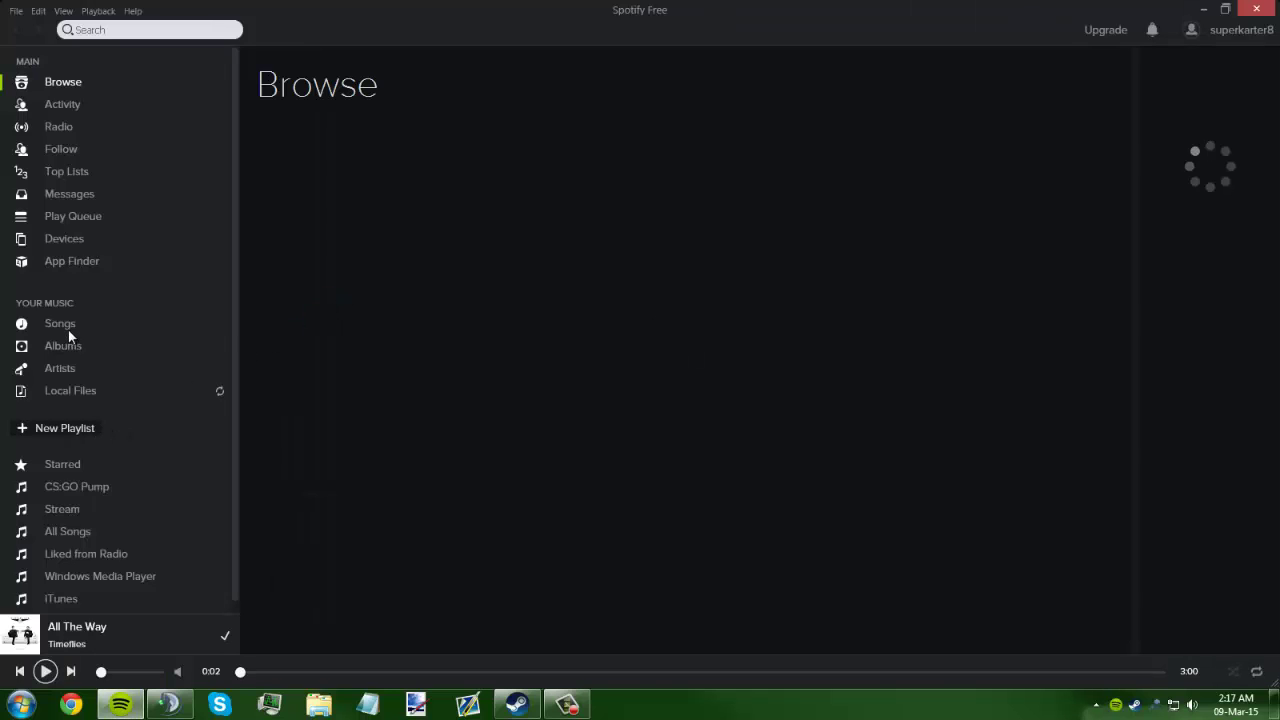
- Open the Songs library, play the track 7/11 with the volume at minimum and pause it
{"action": "left_click", "coordinate": [68, 327]}
{"action": "double_click", "coordinate": [328, 155]}
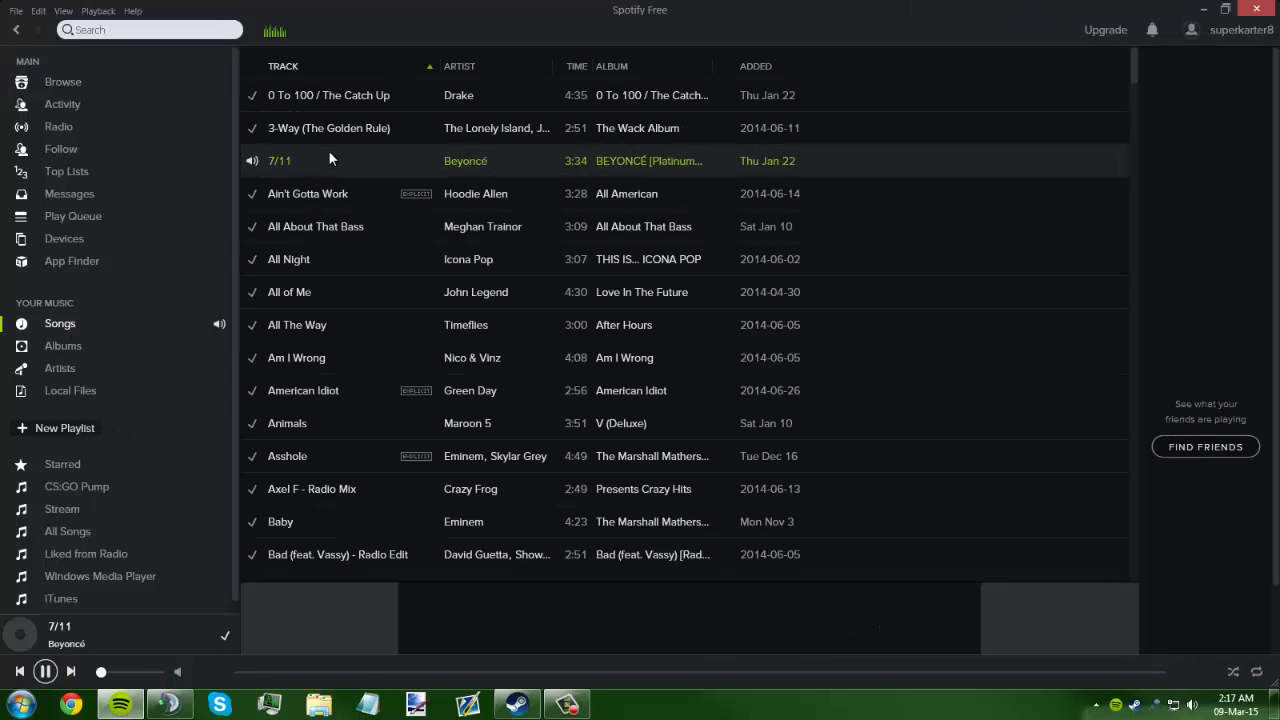
{"action": "left_click", "coordinate": [166, 672]}
{"action": "left_click", "coordinate": [100, 674]}
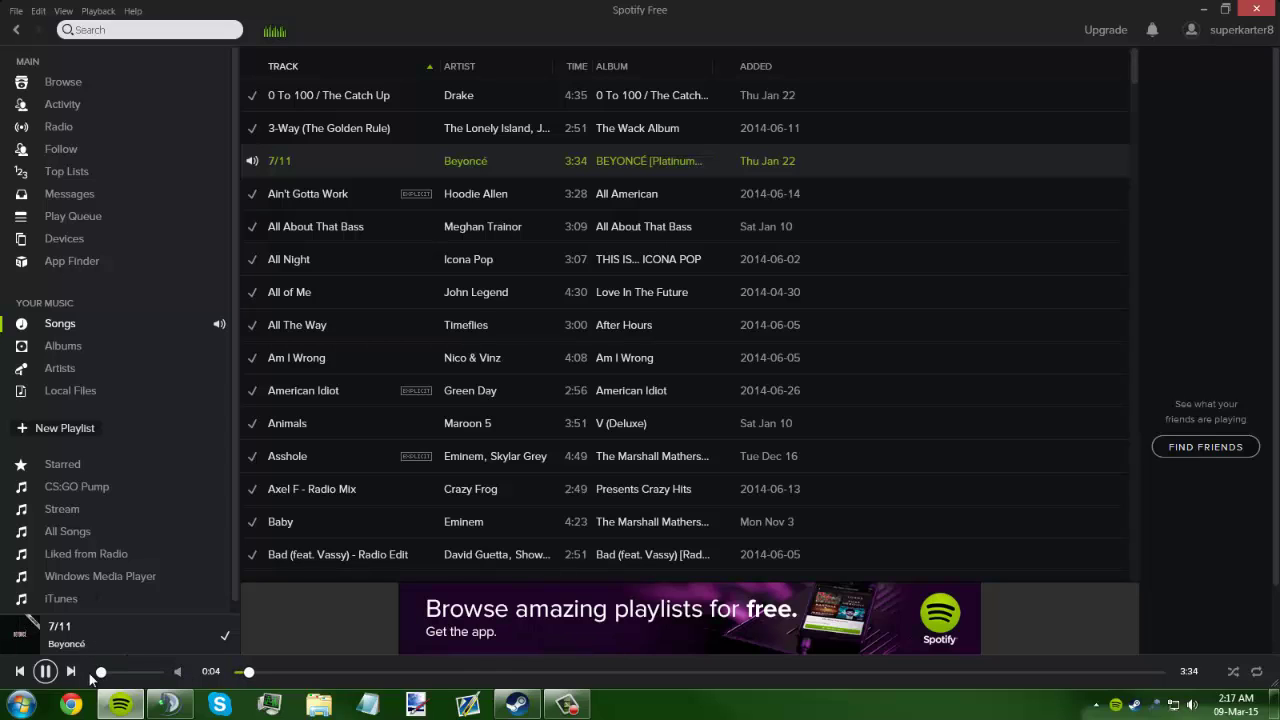
{"action": "left_click", "coordinate": [45, 671]}
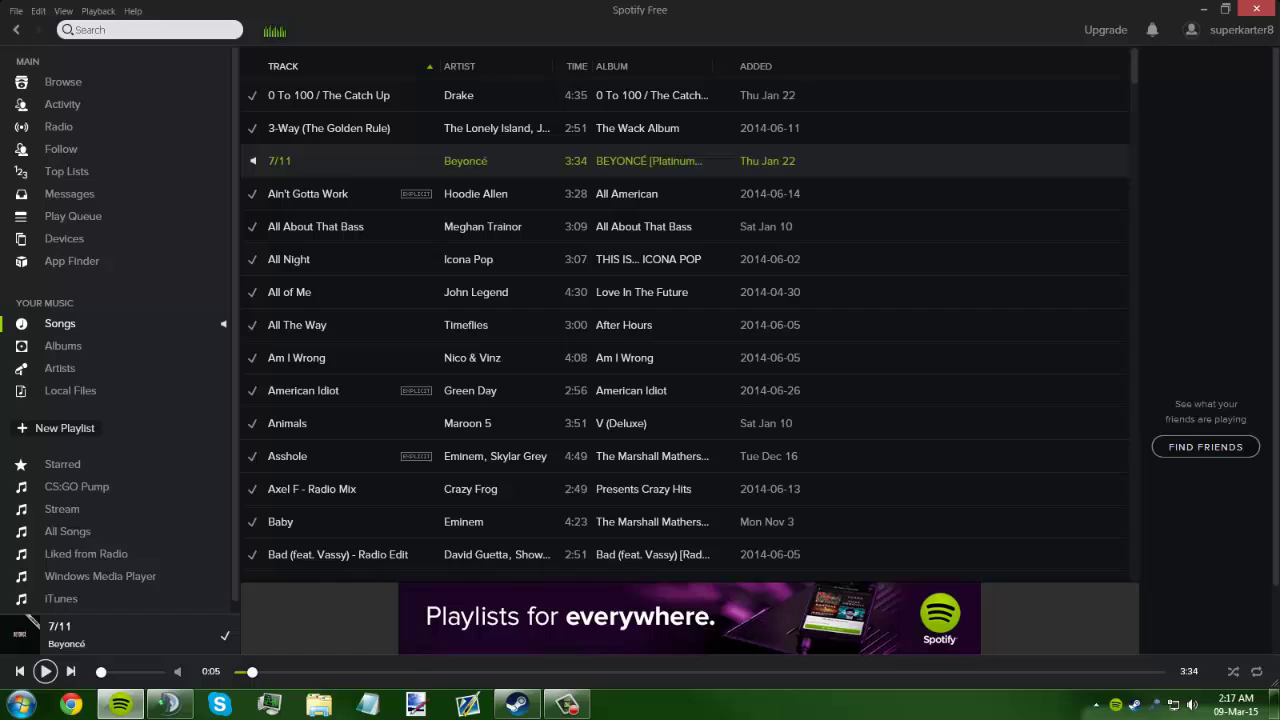
- Switch to TeamSpeak 3, open the bookmarks manager and select the second ReFragged bookmark
{"action": "left_click", "coordinate": [169, 705]}
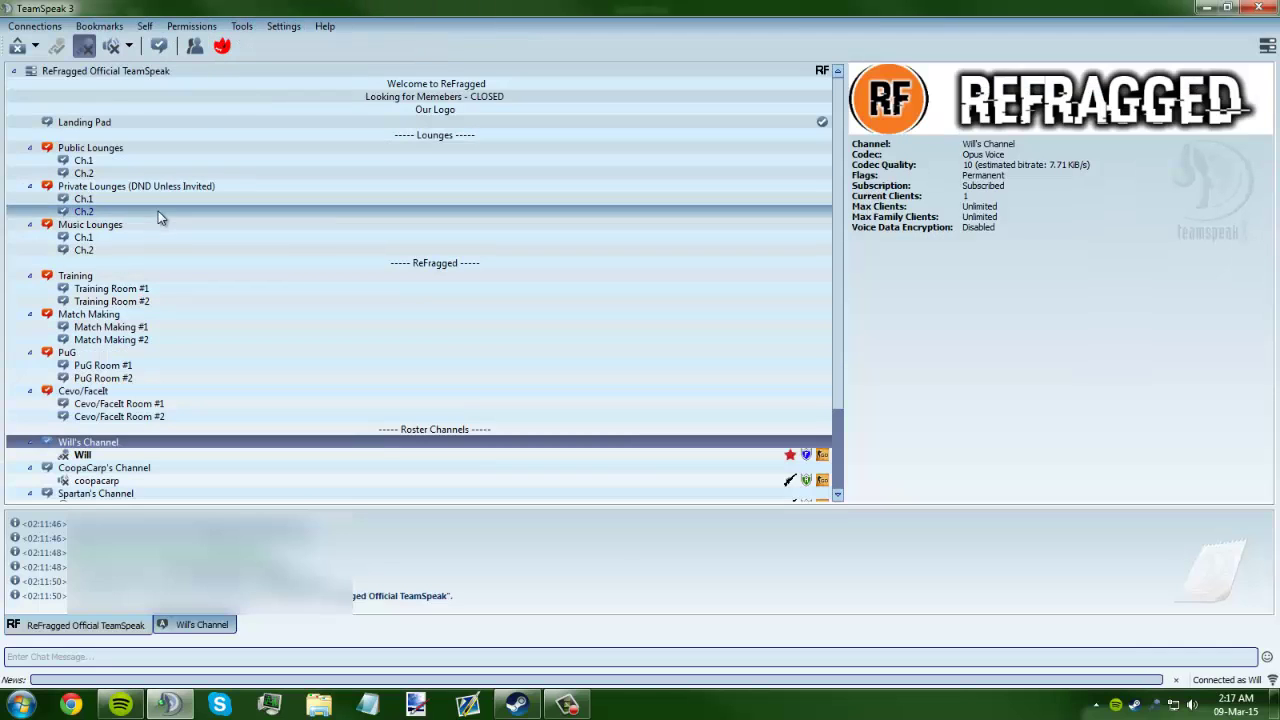
{"action": "left_click", "coordinate": [100, 26]}
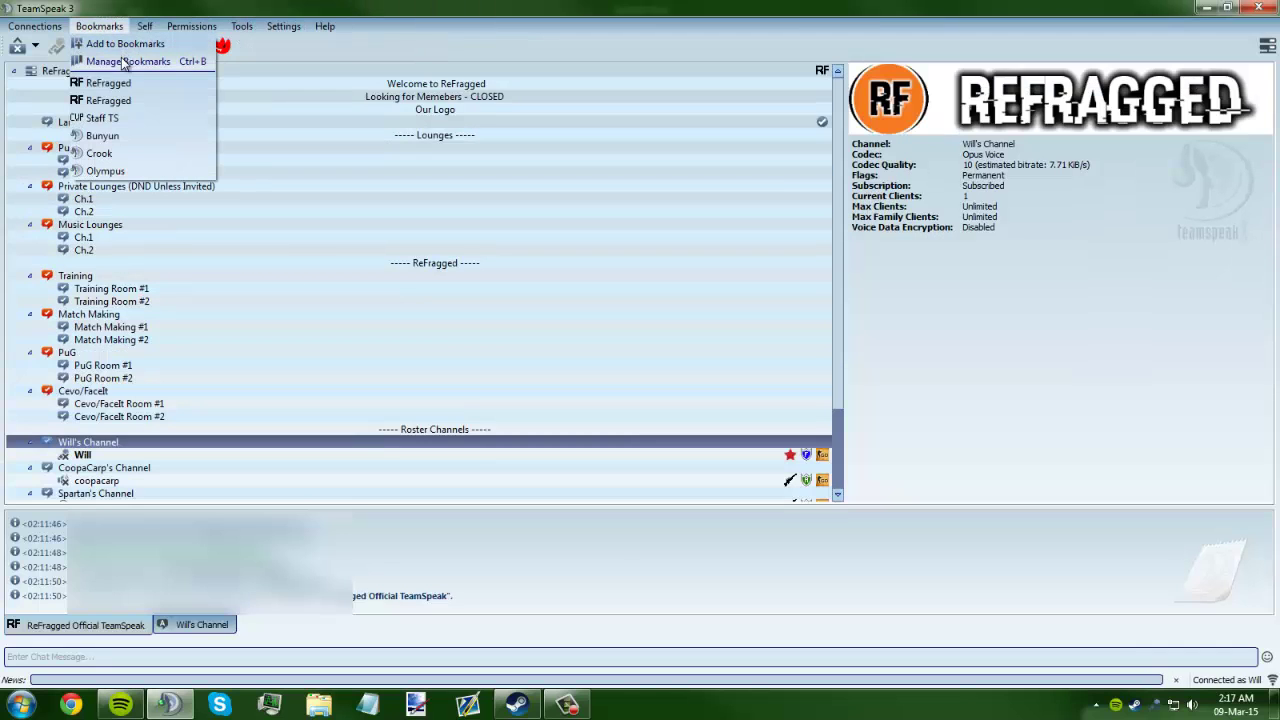
{"action": "left_click", "coordinate": [125, 61]}
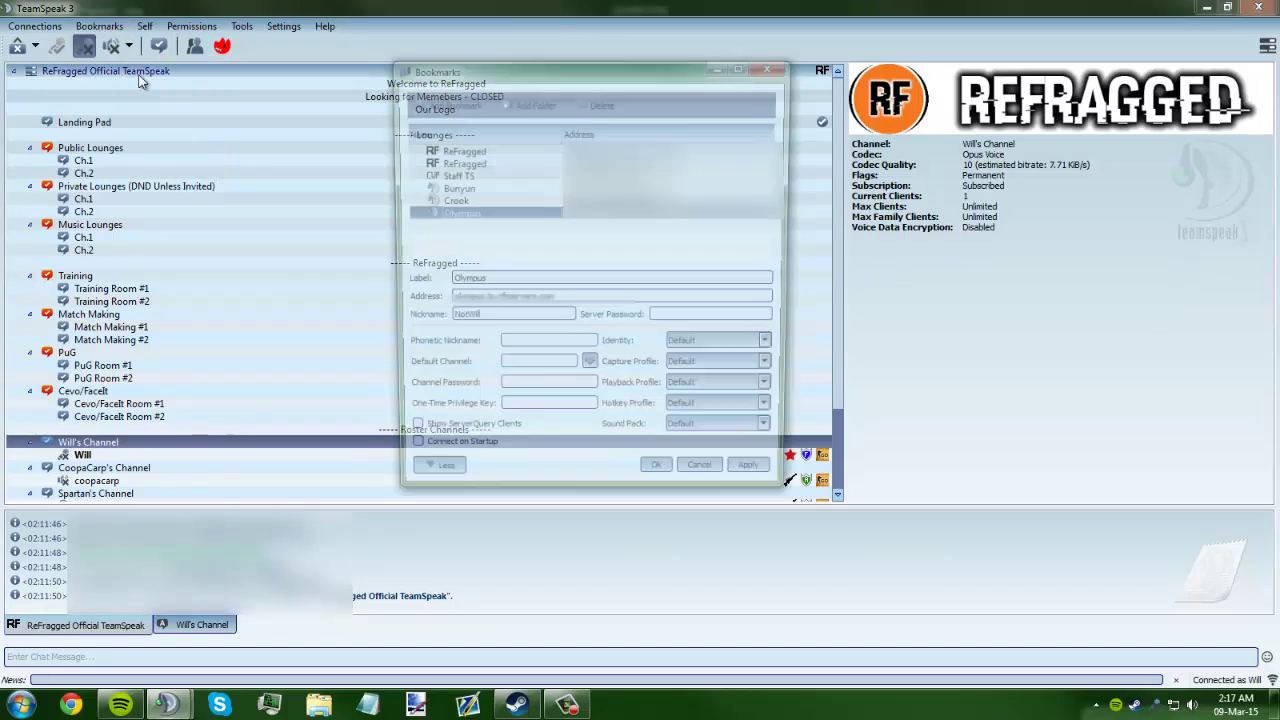
{"action": "left_click", "coordinate": [548, 161]}
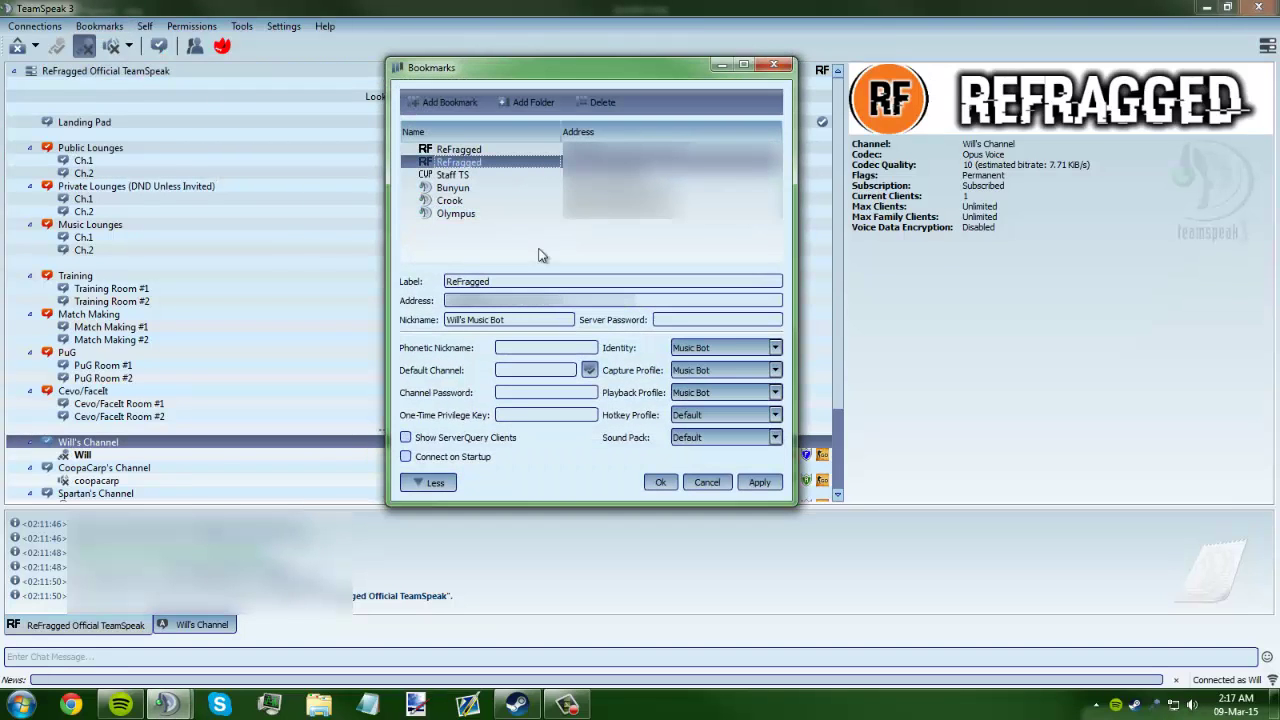
- Set the bookmark's identity, capture profile and playback profile to Music Bot, leaving the sound pack on Default
{"action": "left_click", "coordinate": [700, 348]}
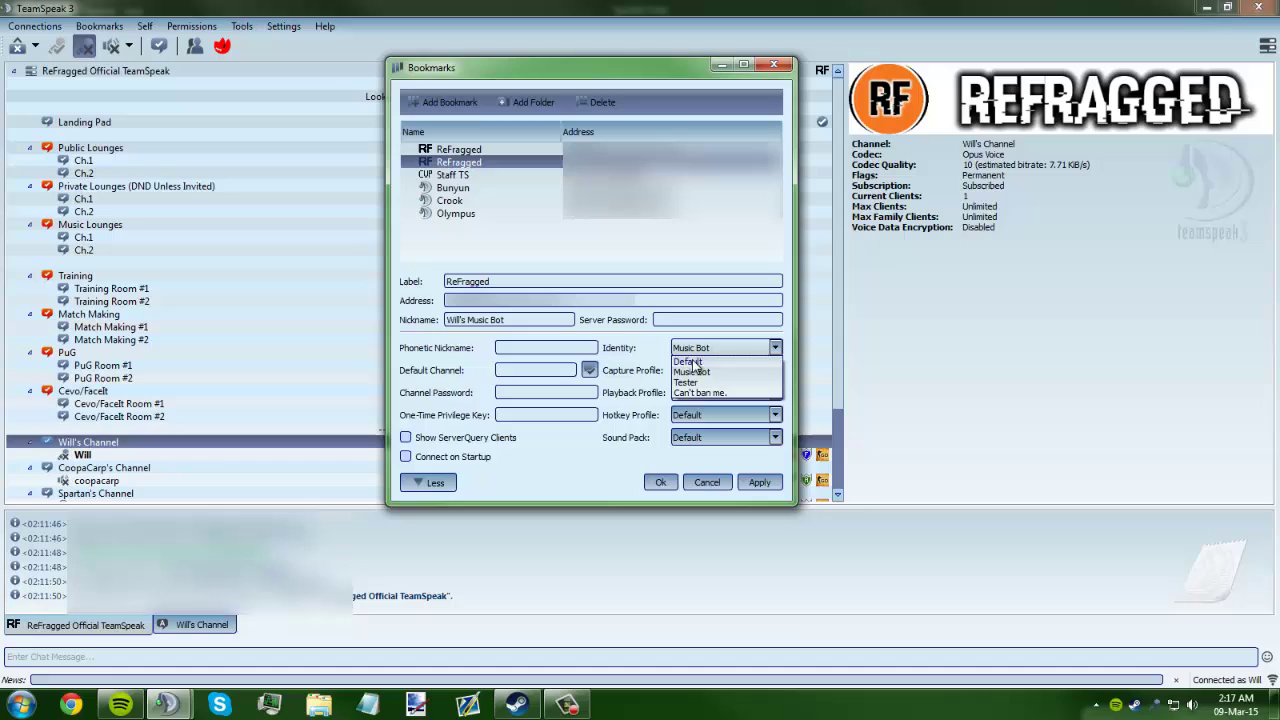
{"action": "left_click", "coordinate": [698, 376]}
{"action": "left_click", "coordinate": [698, 374]}
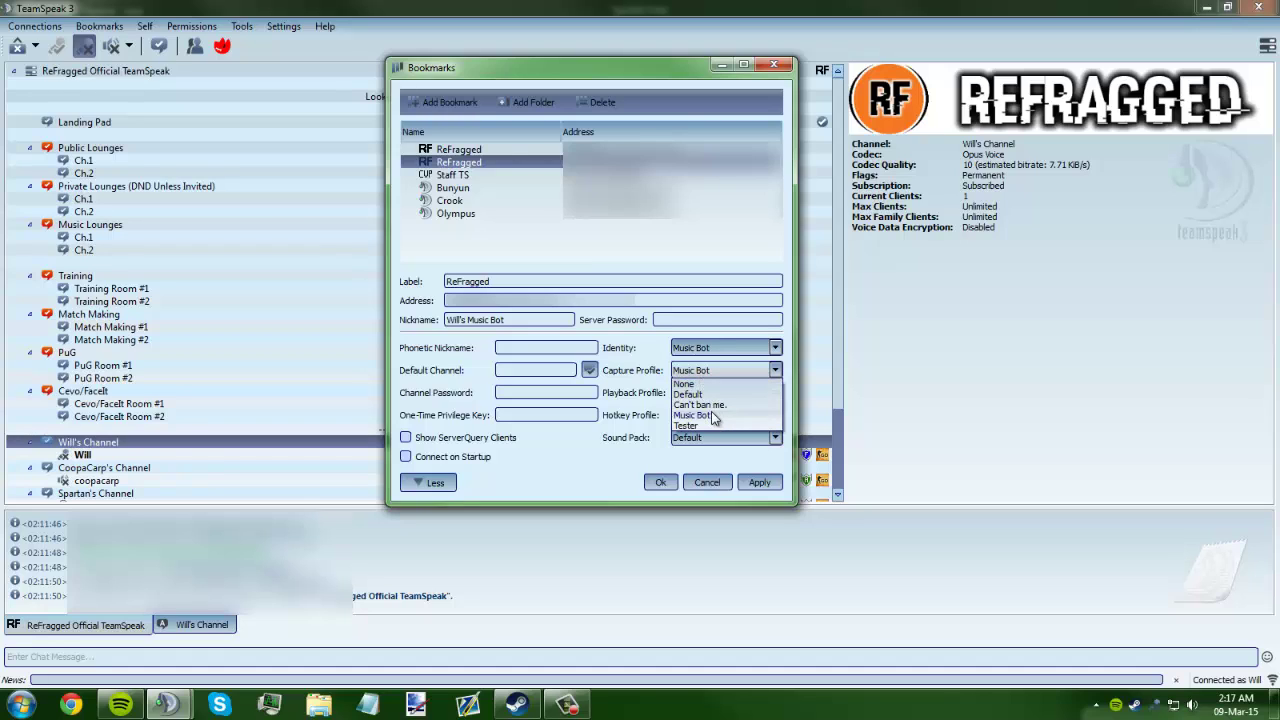
{"action": "left_click", "coordinate": [714, 416]}
{"action": "left_click", "coordinate": [700, 394]}
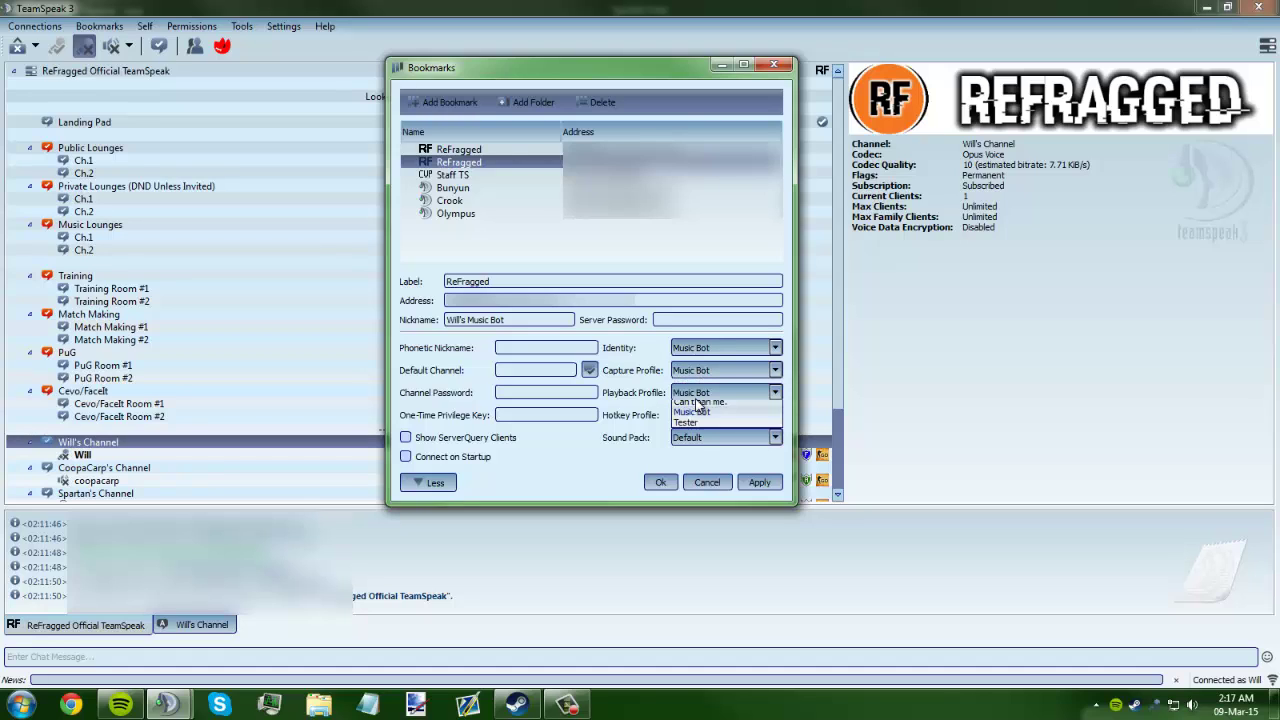
{"action": "left_click", "coordinate": [692, 437]}
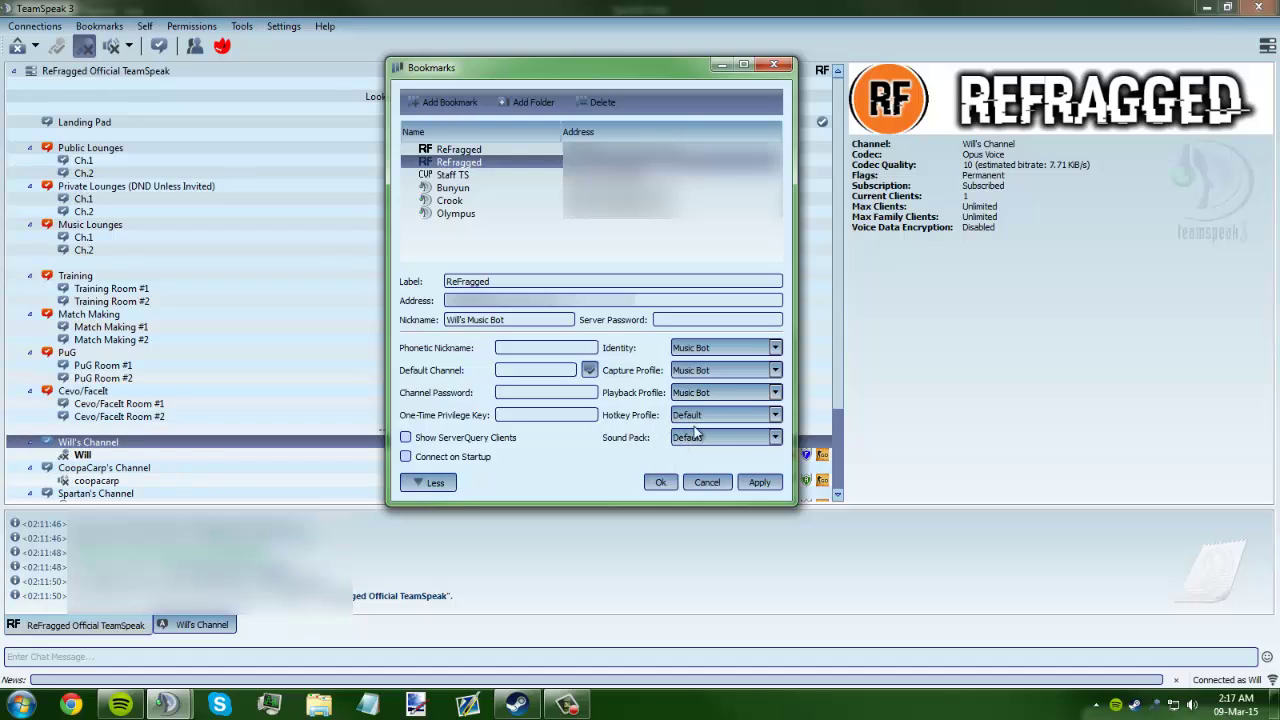
{"action": "left_click", "coordinate": [698, 438]}
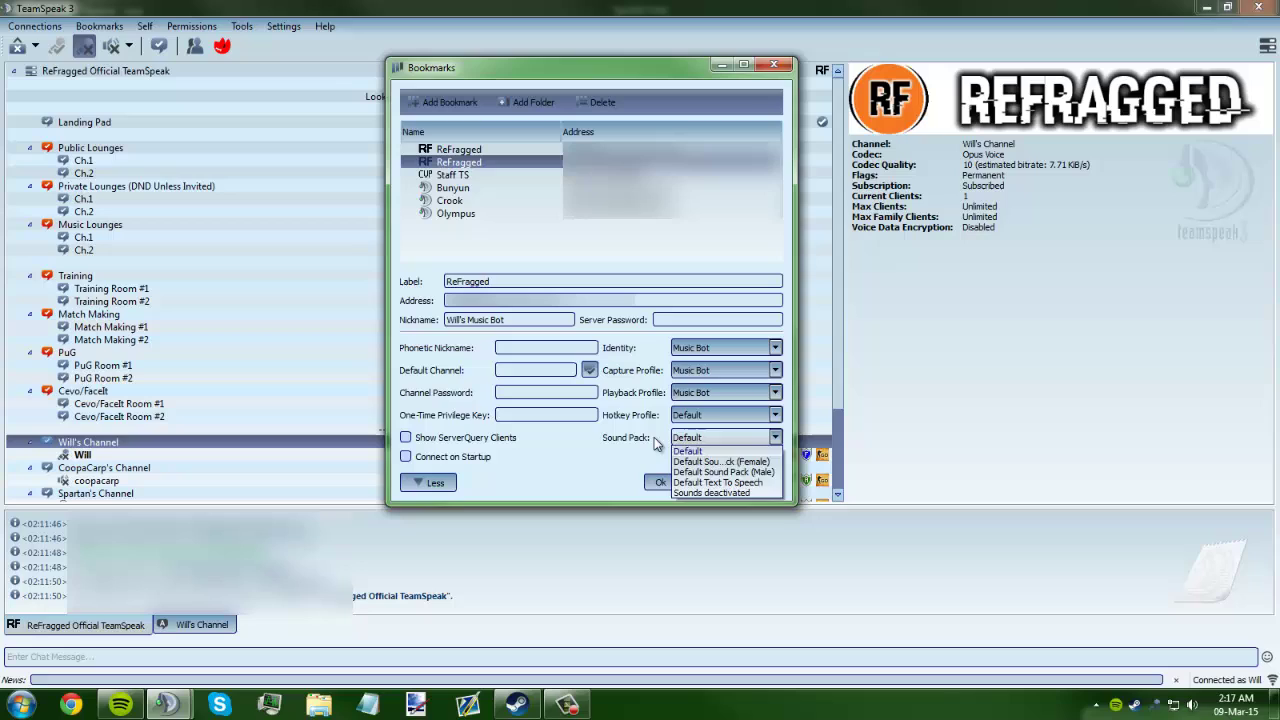
{"action": "left_click", "coordinate": [655, 444]}
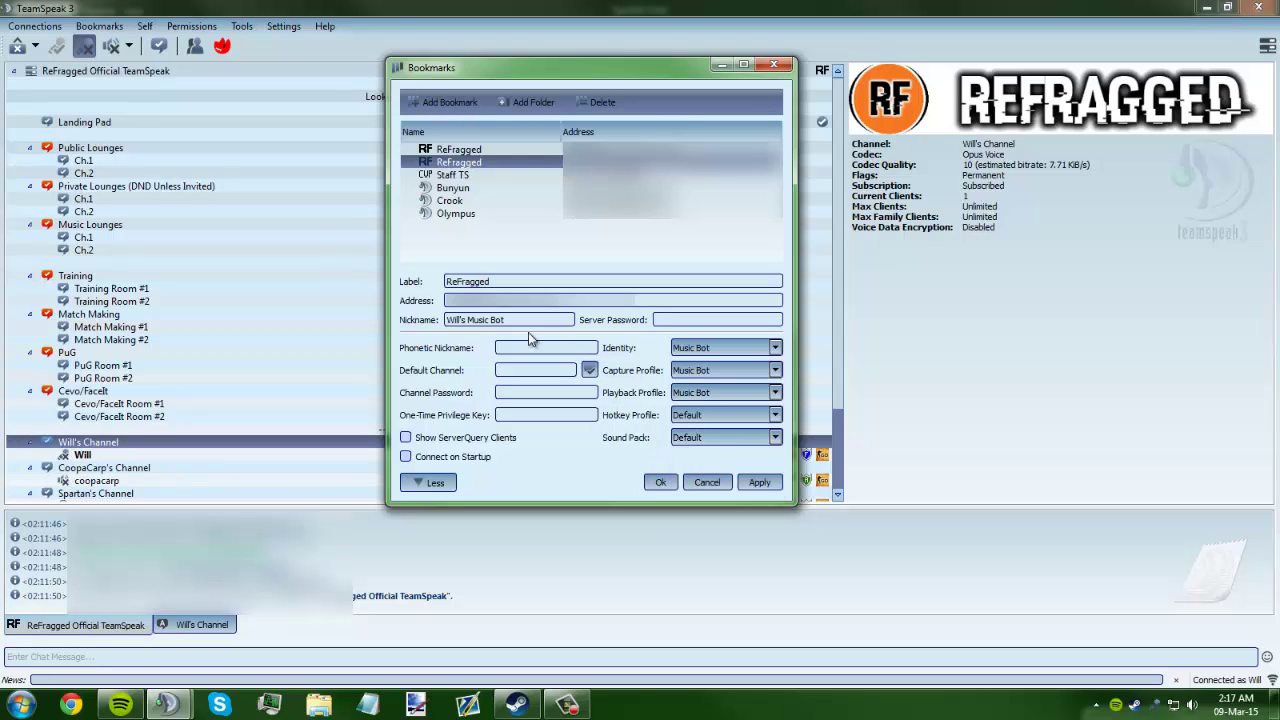
- Look over the bookmark's address, default channel, channel password and extended settings, and close the bookmarks manager
{"action": "left_click_drag", "start_coordinate": [554, 300], "coordinate": [439, 299]}
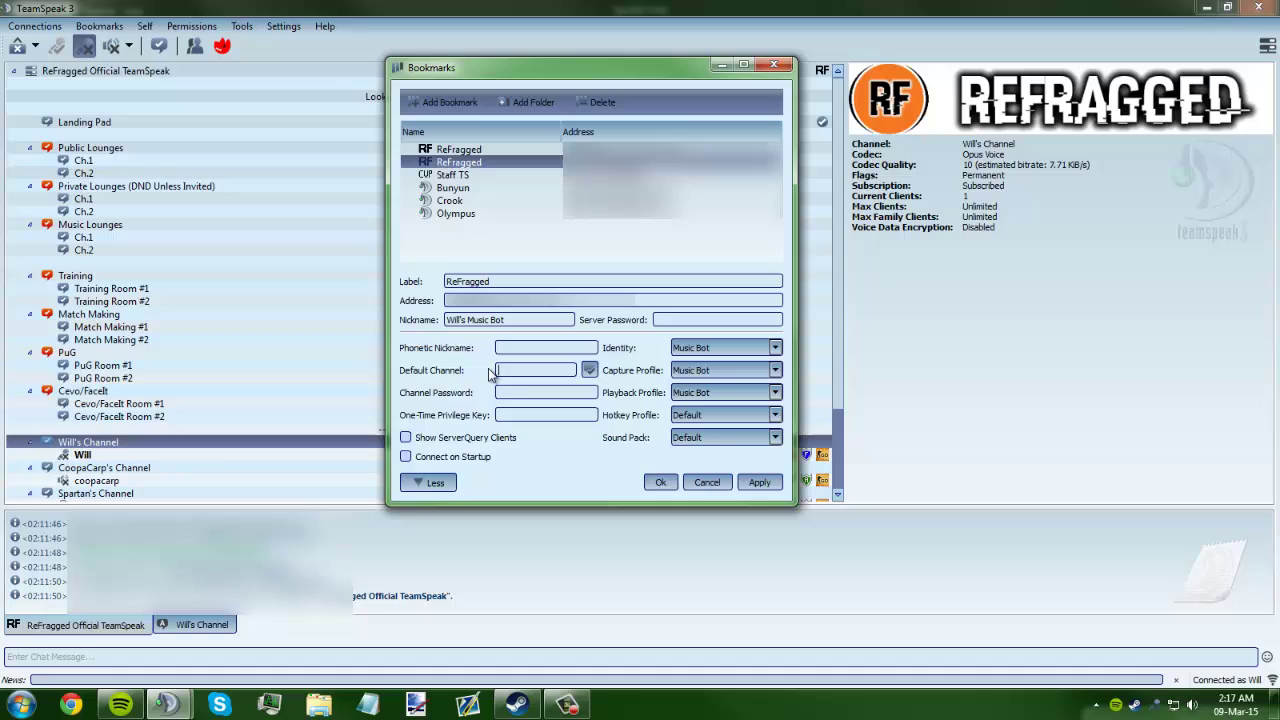
{"action": "left_click", "coordinate": [535, 370]}
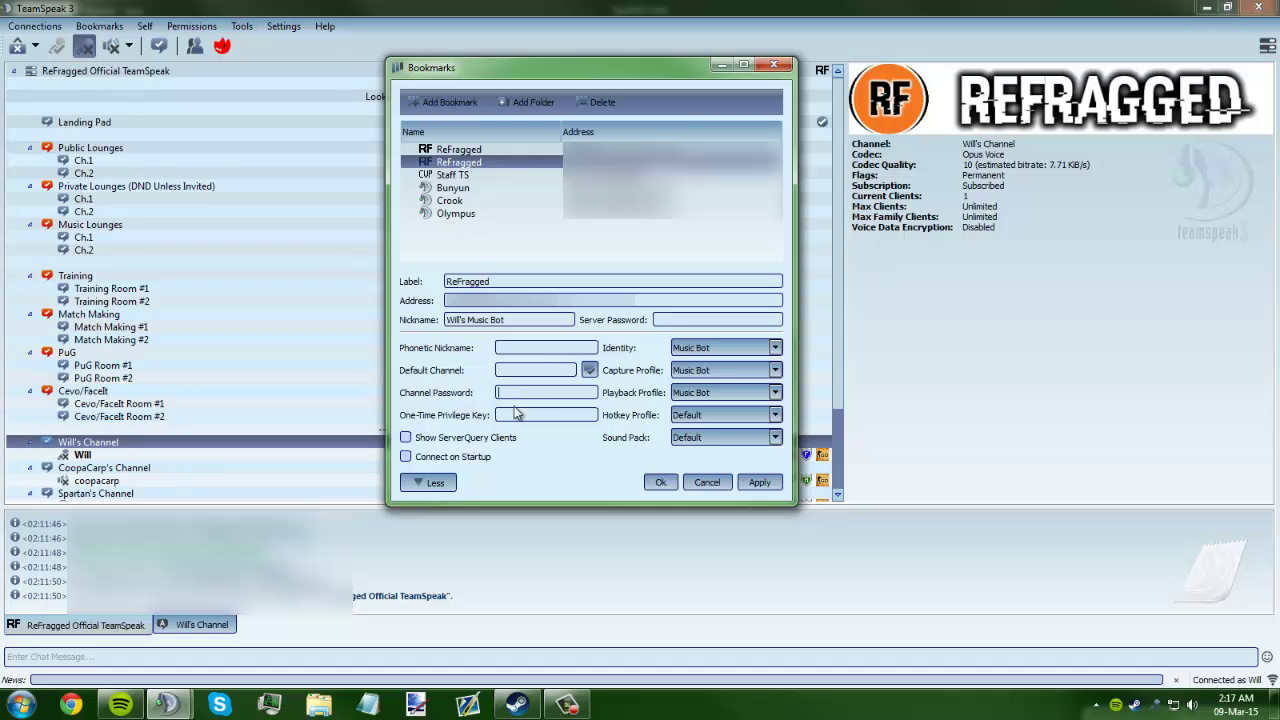
{"action": "left_click", "coordinate": [430, 483]}
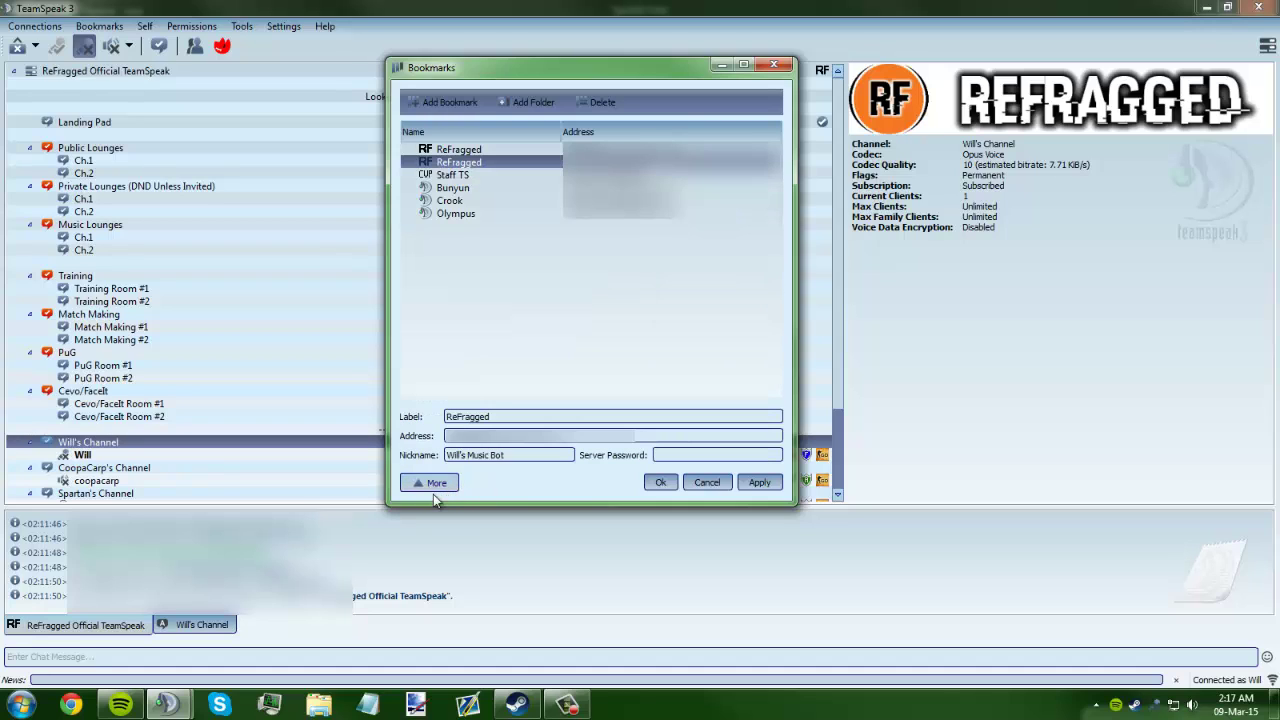
{"action": "left_click", "coordinate": [430, 483]}
{"action": "left_click", "coordinate": [430, 483]}
{"action": "left_click", "coordinate": [430, 483]}
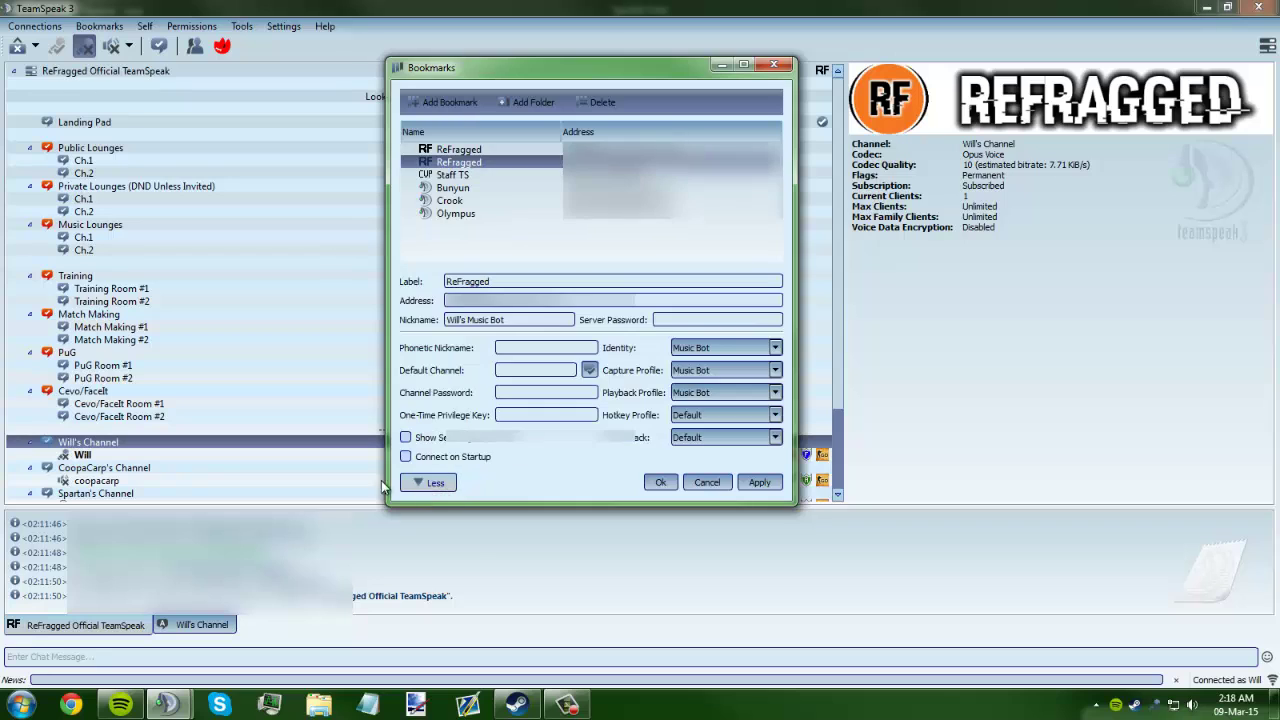
{"action": "left_click", "coordinate": [425, 482]}
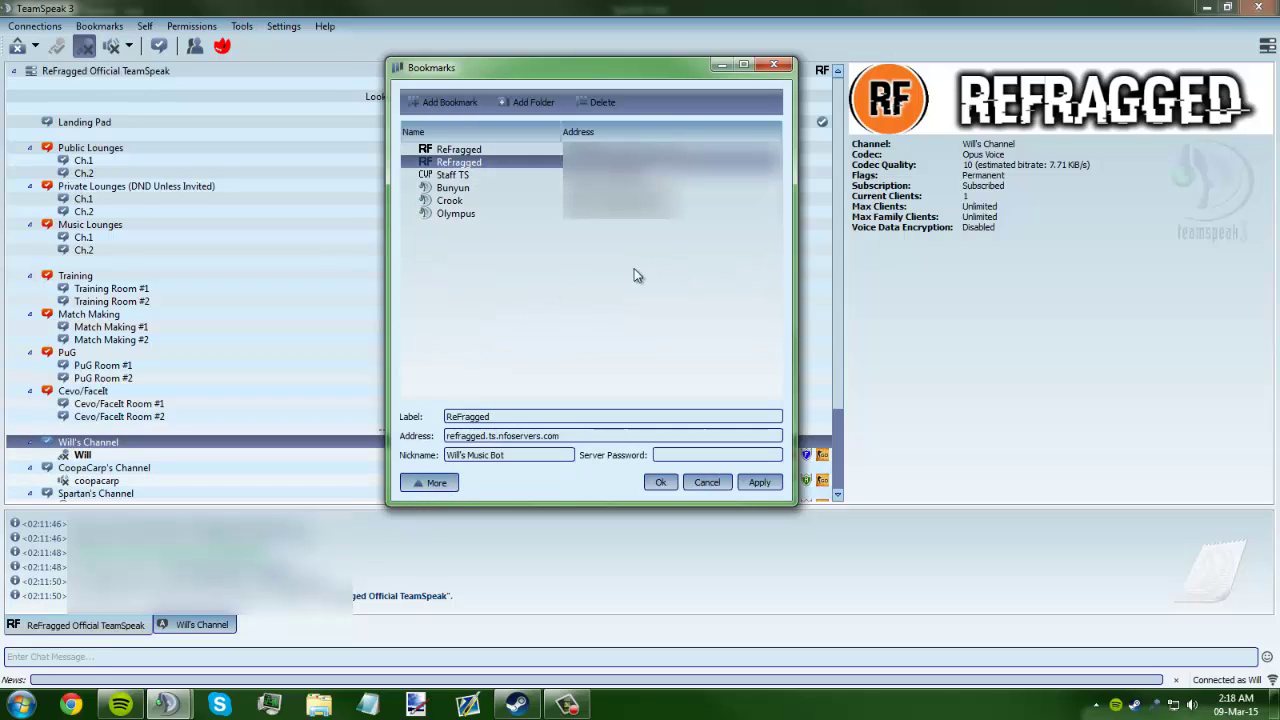
{"action": "left_click", "coordinate": [430, 483]}
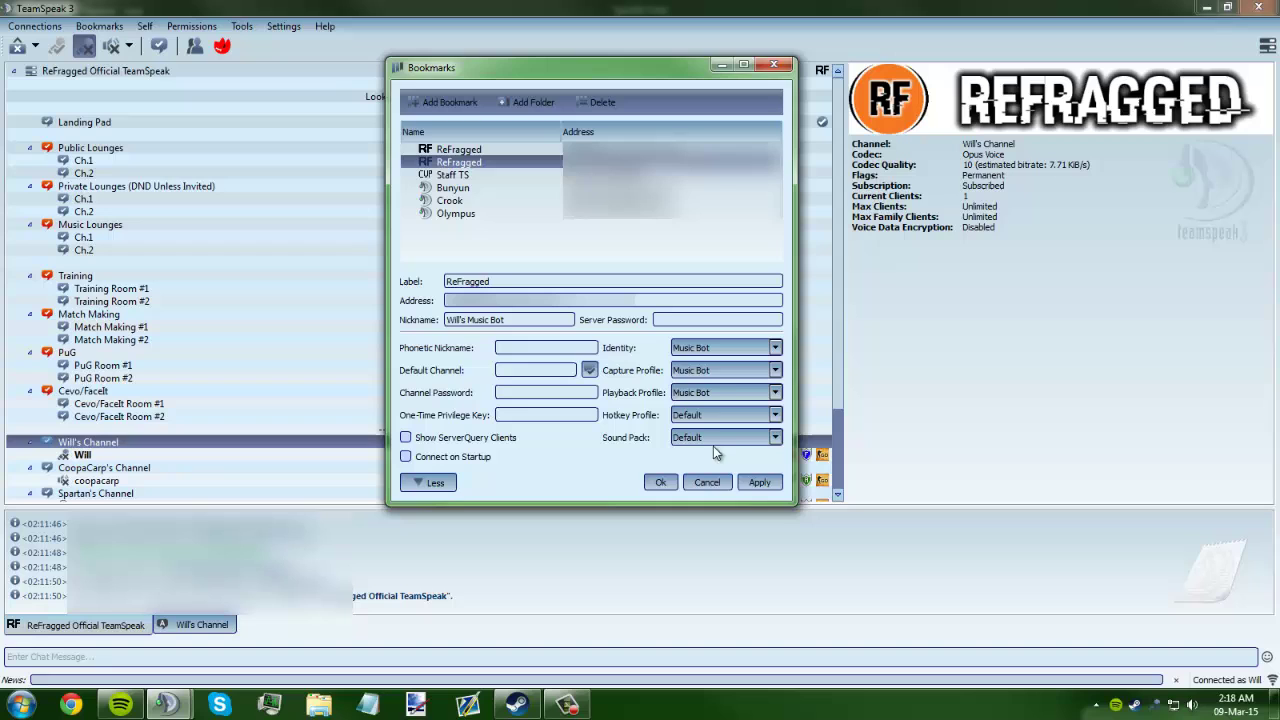
{"action": "left_click", "coordinate": [771, 64]}
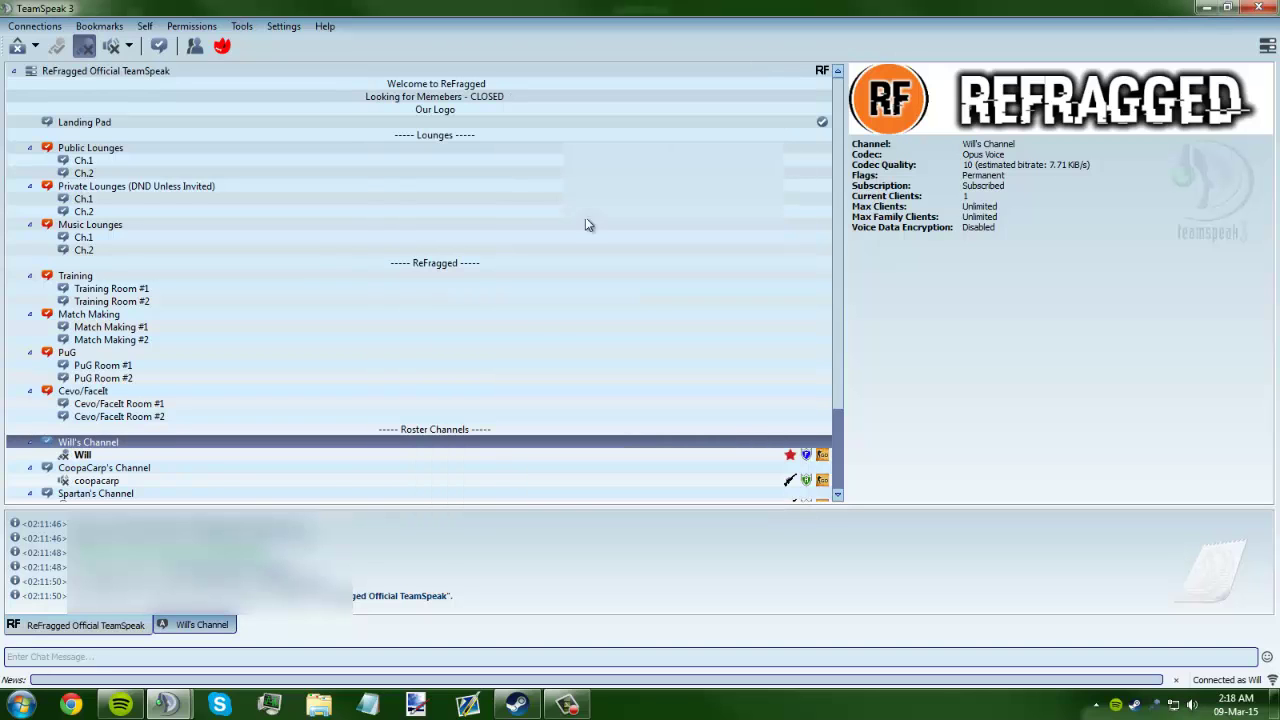
- Connect to the server in a new tab with the second ReFragged bookmark and move the music bot into Music Lounges Ch.1
{"action": "mouse_move", "coordinate": [170, 702]}
{"action": "left_click", "coordinate": [200, 630]}
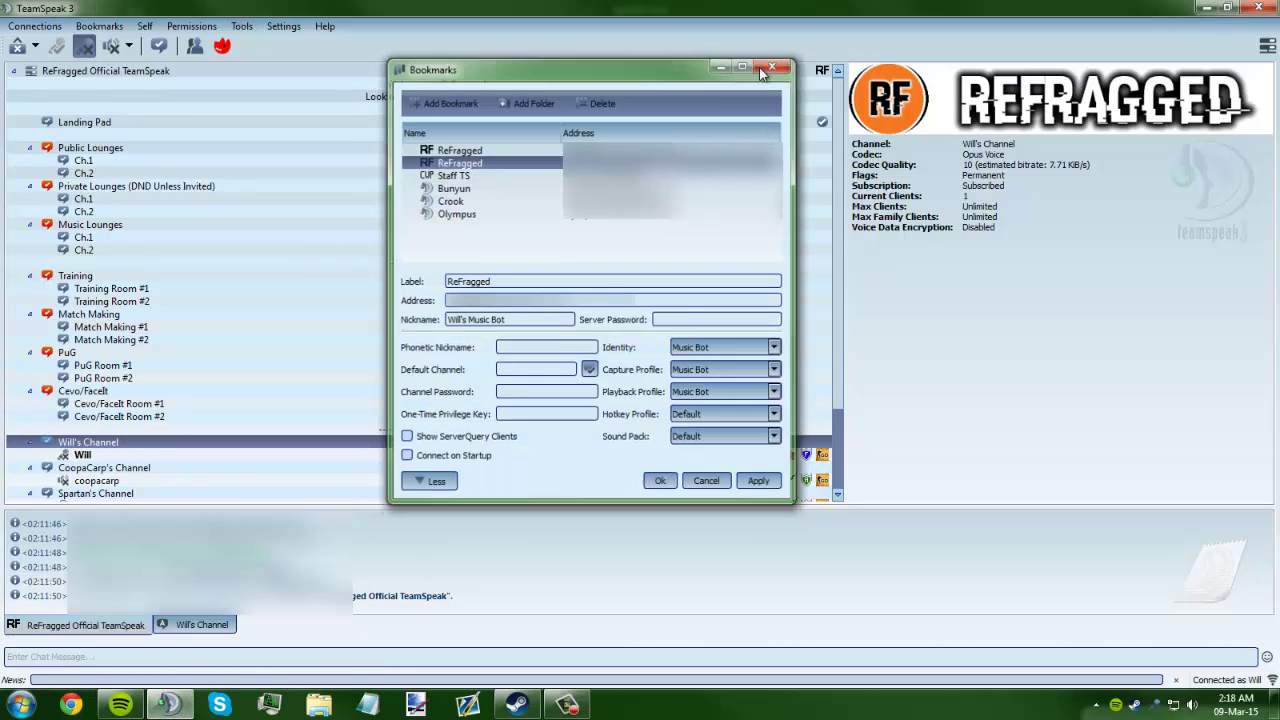
{"action": "left_click", "coordinate": [145, 45]}
{"action": "left_click", "coordinate": [99, 26]}
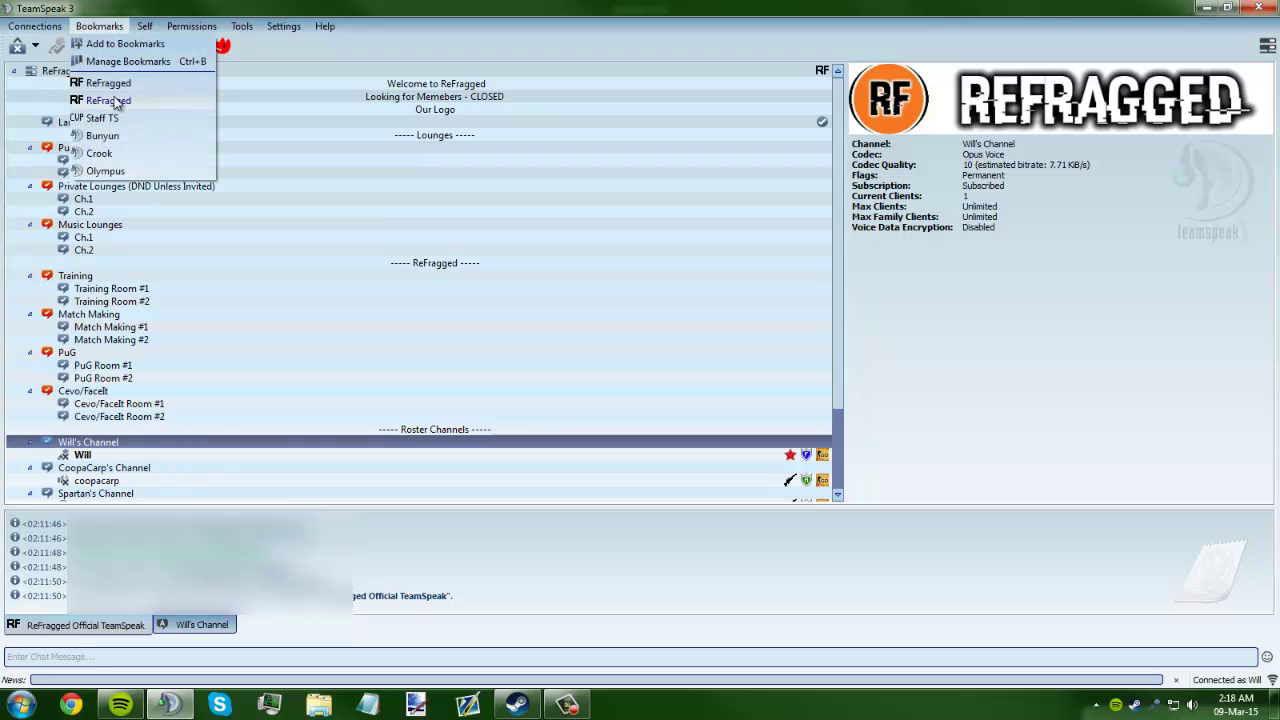
{"action": "mouse_move", "coordinate": [117, 103]}
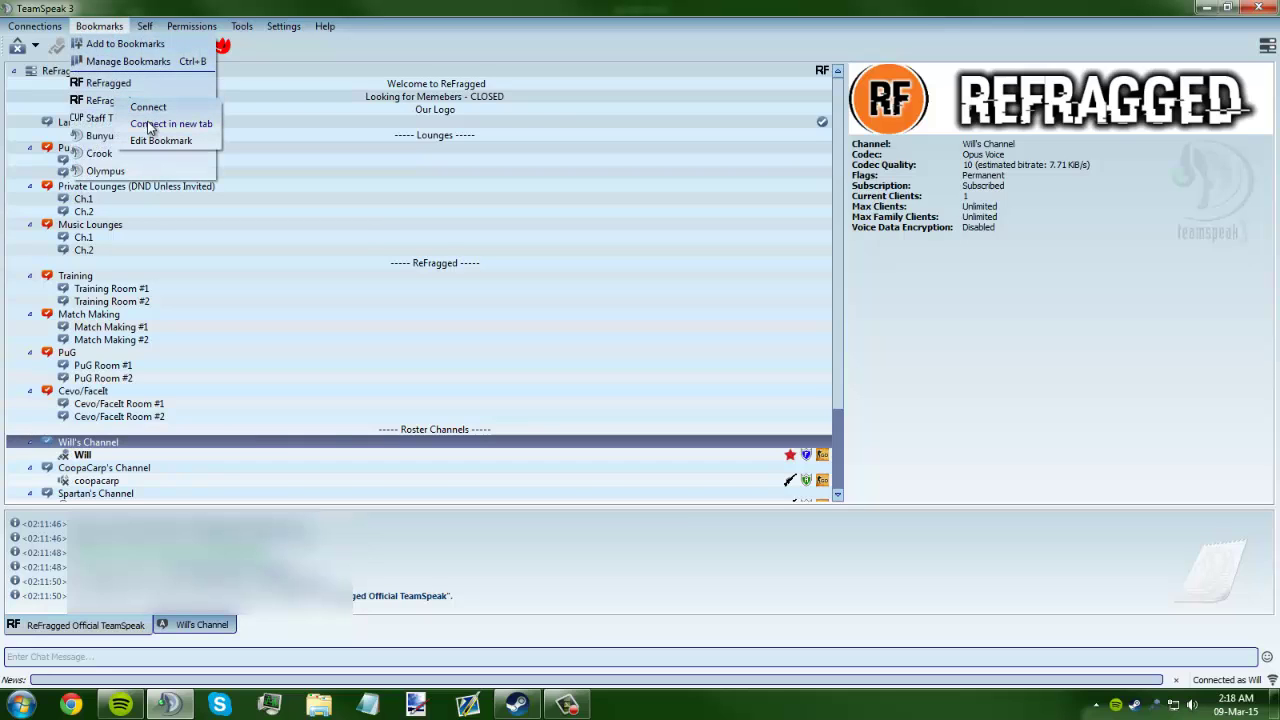
{"action": "left_click", "coordinate": [150, 124]}
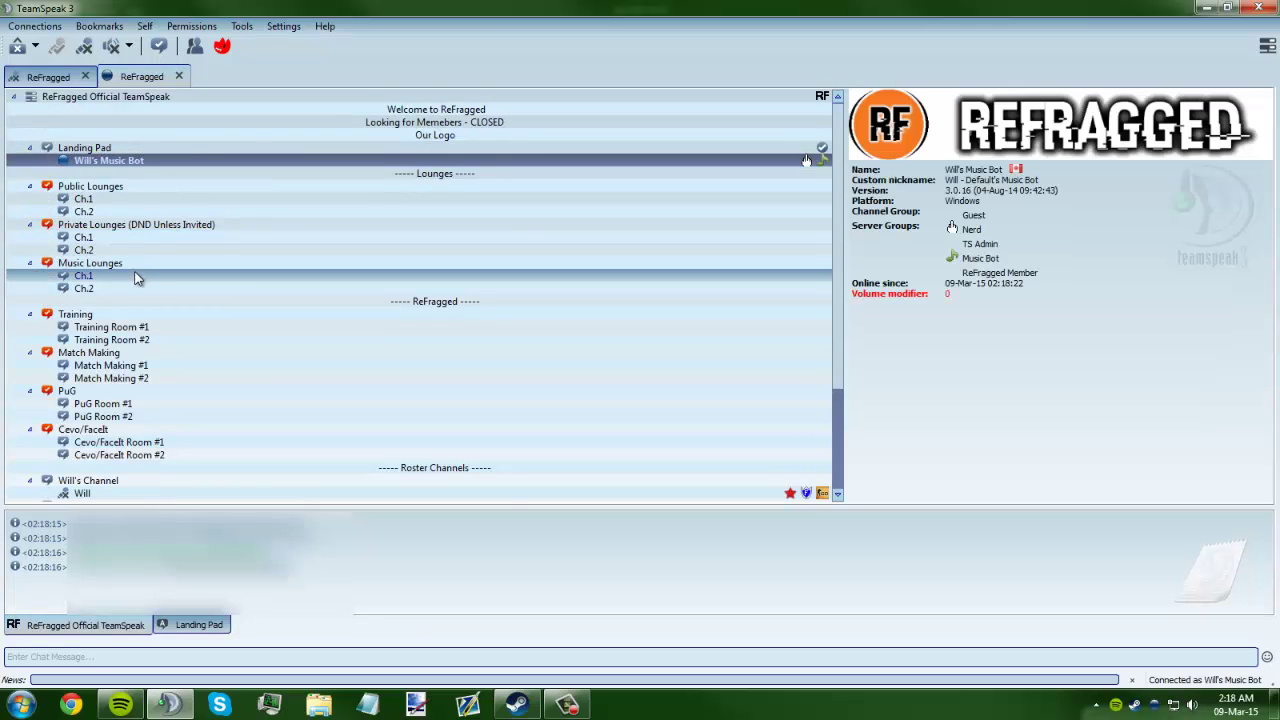
{"action": "left_click", "coordinate": [137, 277]}
{"action": "double_click", "coordinate": [137, 280]}
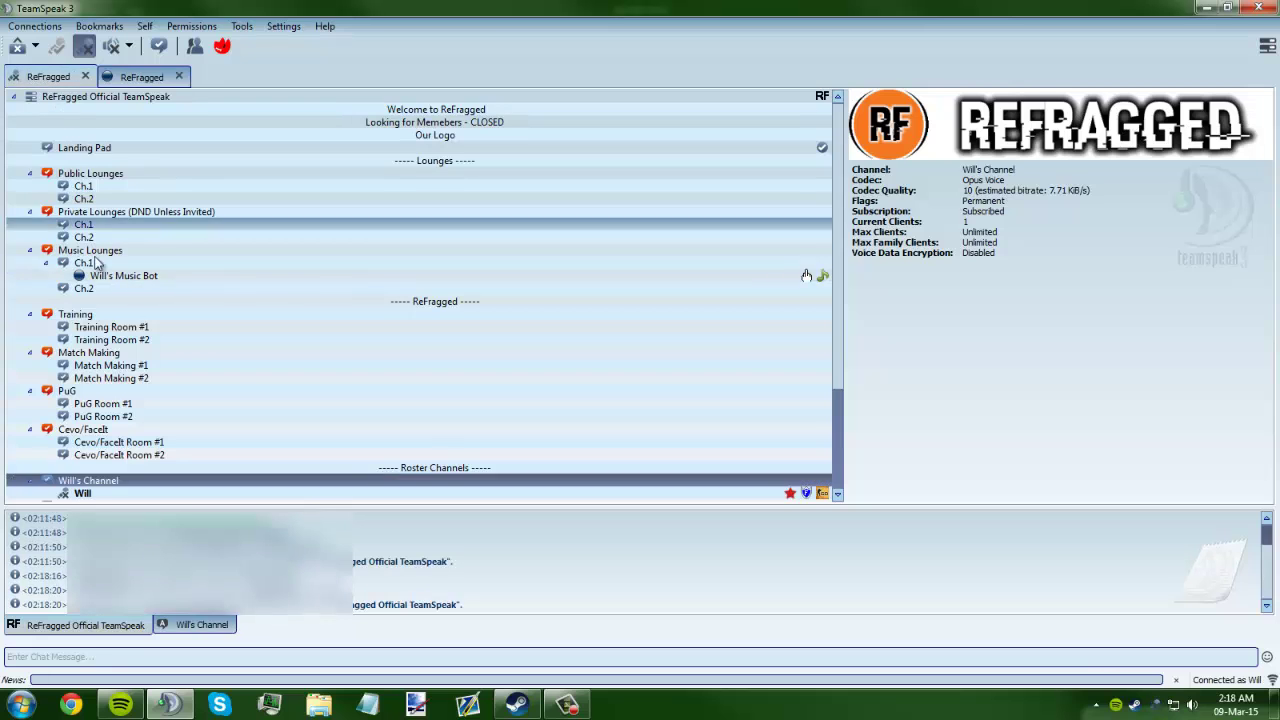
{"action": "right_click", "coordinate": [97, 266]}
{"action": "left_click", "coordinate": [166, 350]}
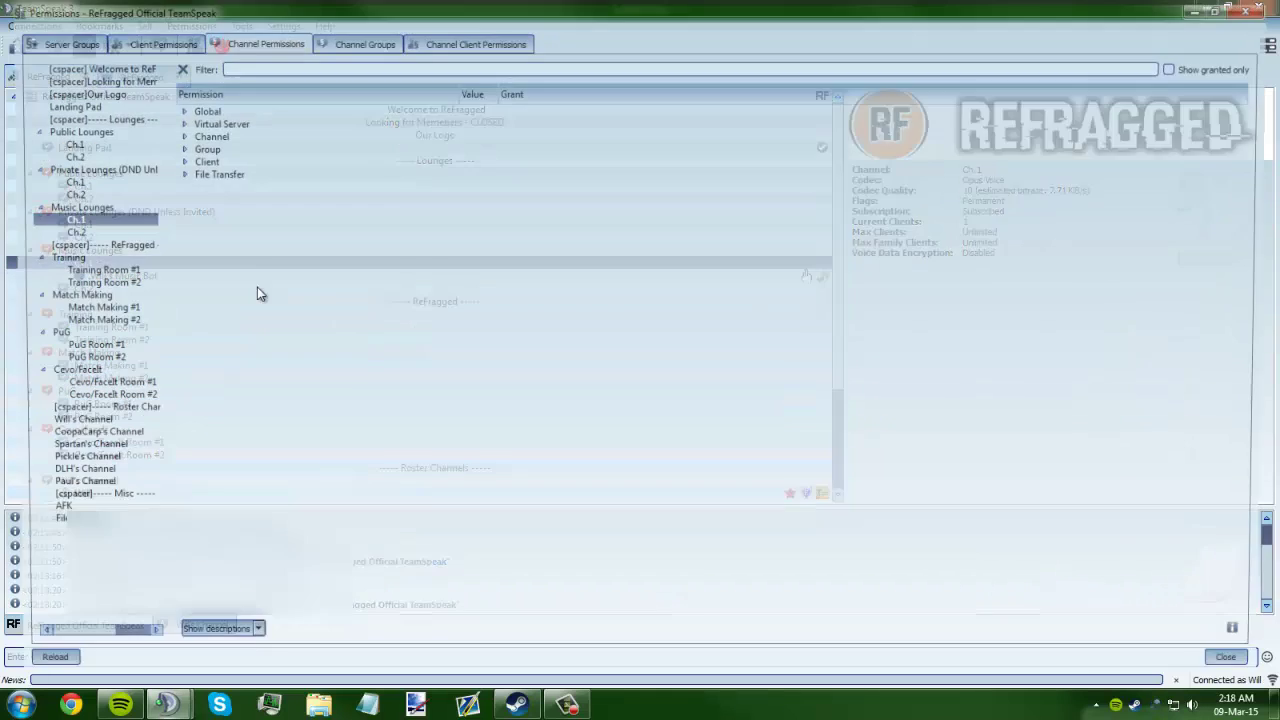
{"action": "key", "text": "Escape"}
- Edit Music Lounges Ch.1 from the main client's connection, giving it the Music audio preset with Opus Music quality 10
{"action": "right_click", "coordinate": [153, 292]}
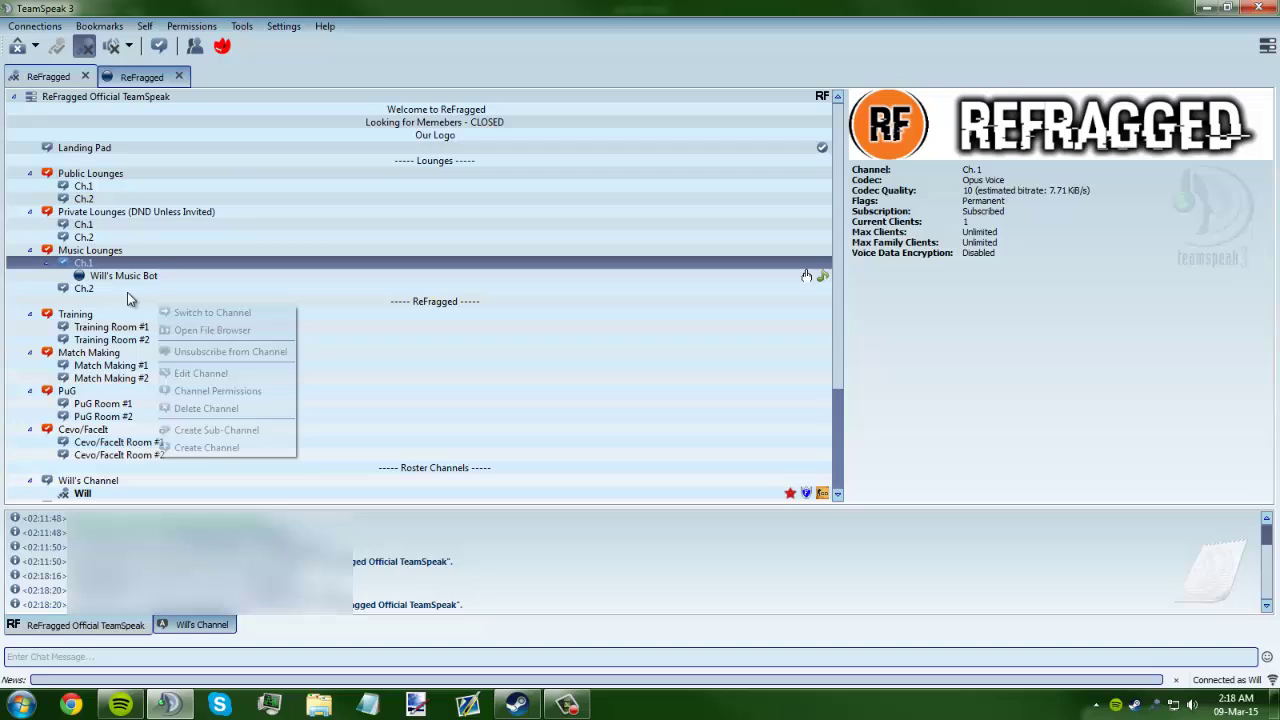
{"action": "left_click", "coordinate": [218, 370]}
{"action": "left_click", "coordinate": [558, 315]}
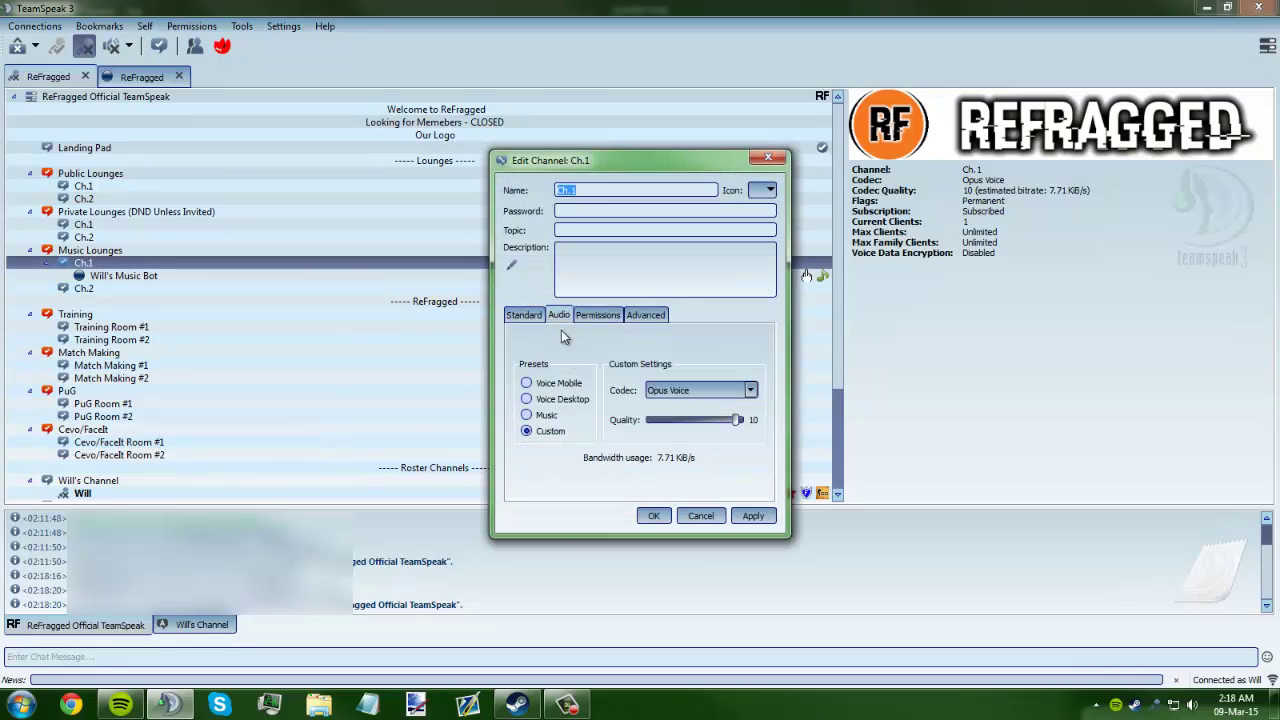
{"action": "left_click", "coordinate": [528, 416]}
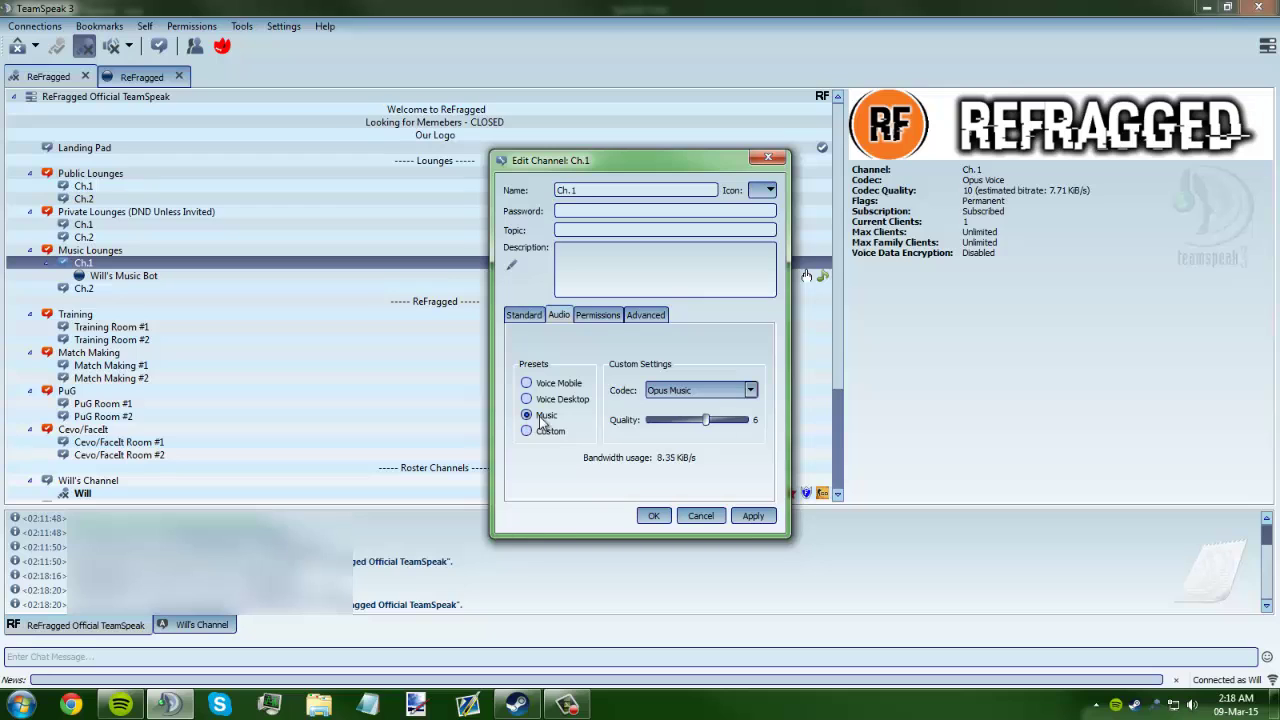
{"action": "left_click_drag", "start_coordinate": [708, 427], "coordinate": [745, 425]}
{"action": "left_click", "coordinate": [753, 516]}
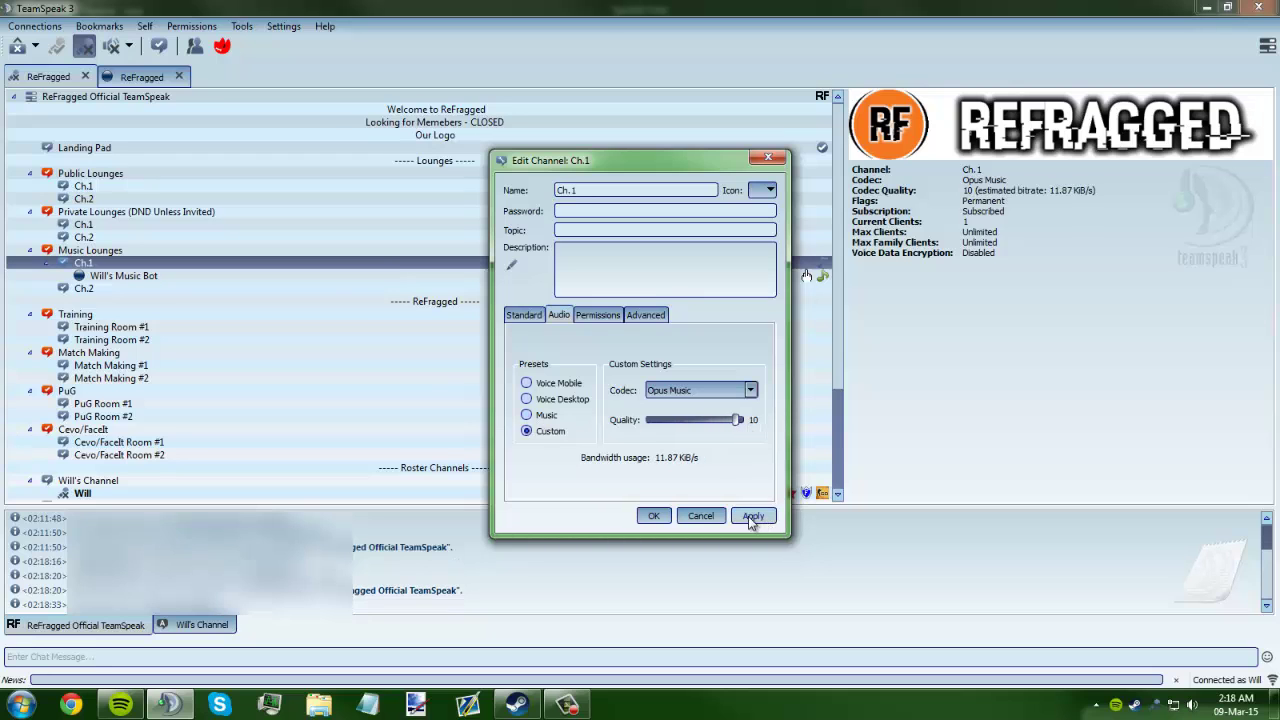
{"action": "left_click", "coordinate": [656, 516]}
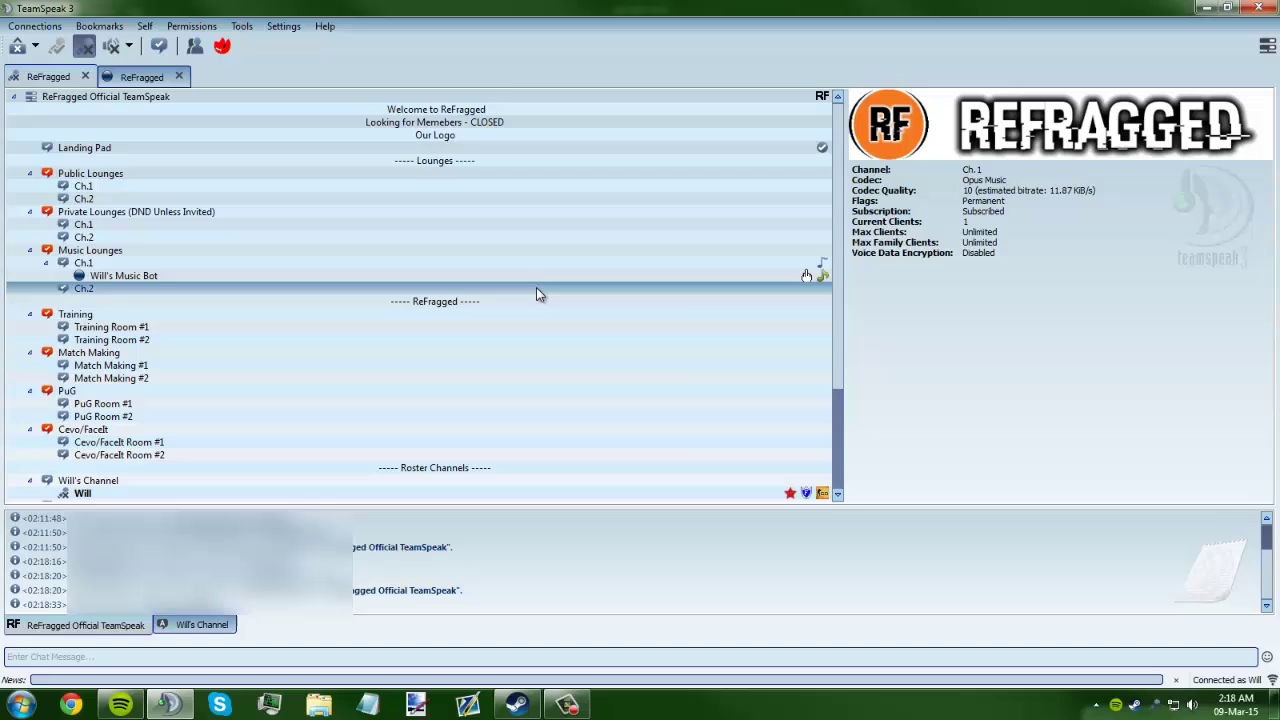
- Edit Music Lounges Ch.2 to use the Music audio preset with the Opus Music codec at quality 10
{"action": "right_click", "coordinate": [536, 287]}
{"action": "left_click", "coordinate": [579, 358]}
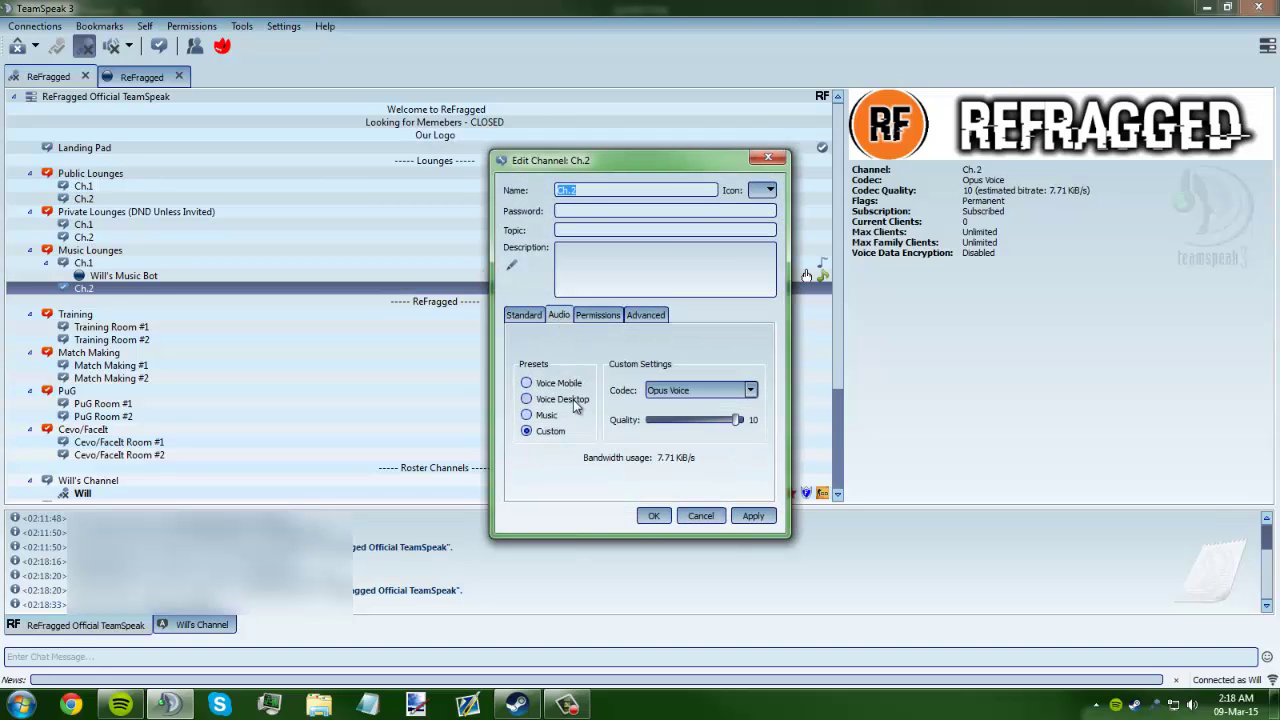
{"action": "left_click", "coordinate": [543, 418]}
{"action": "left_click_drag", "start_coordinate": [709, 421], "coordinate": [746, 421]}
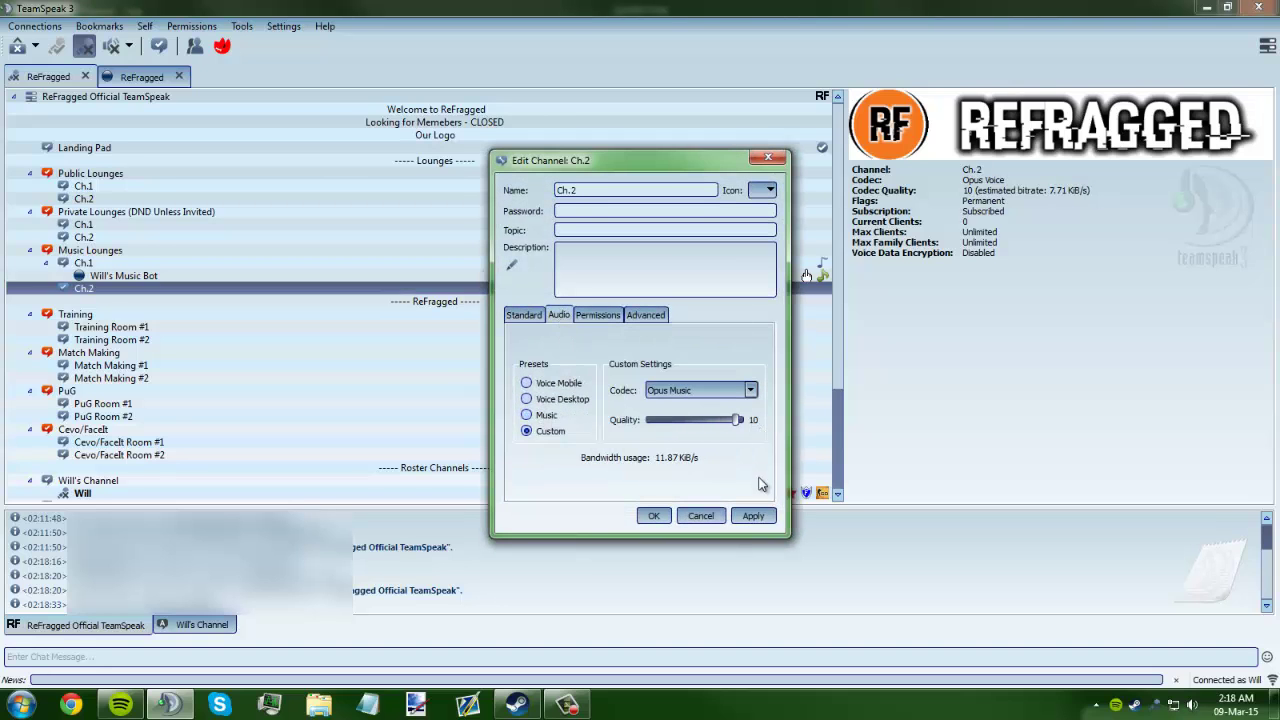
{"action": "left_click", "coordinate": [753, 516]}
{"action": "left_click", "coordinate": [654, 516]}
- Check the codec details of Music Lounges Ch.1 and join that channel with the main client alongside the music bot
{"action": "left_click", "coordinate": [562, 277]}
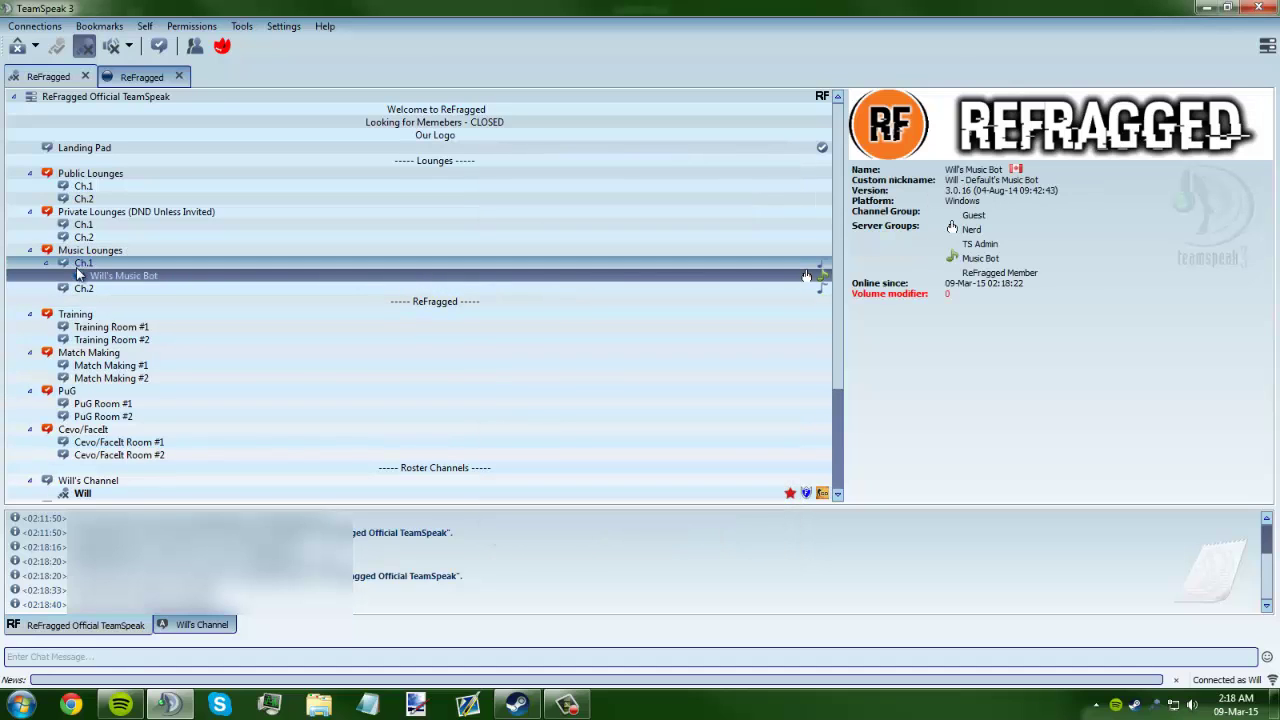
{"action": "left_click", "coordinate": [714, 263]}
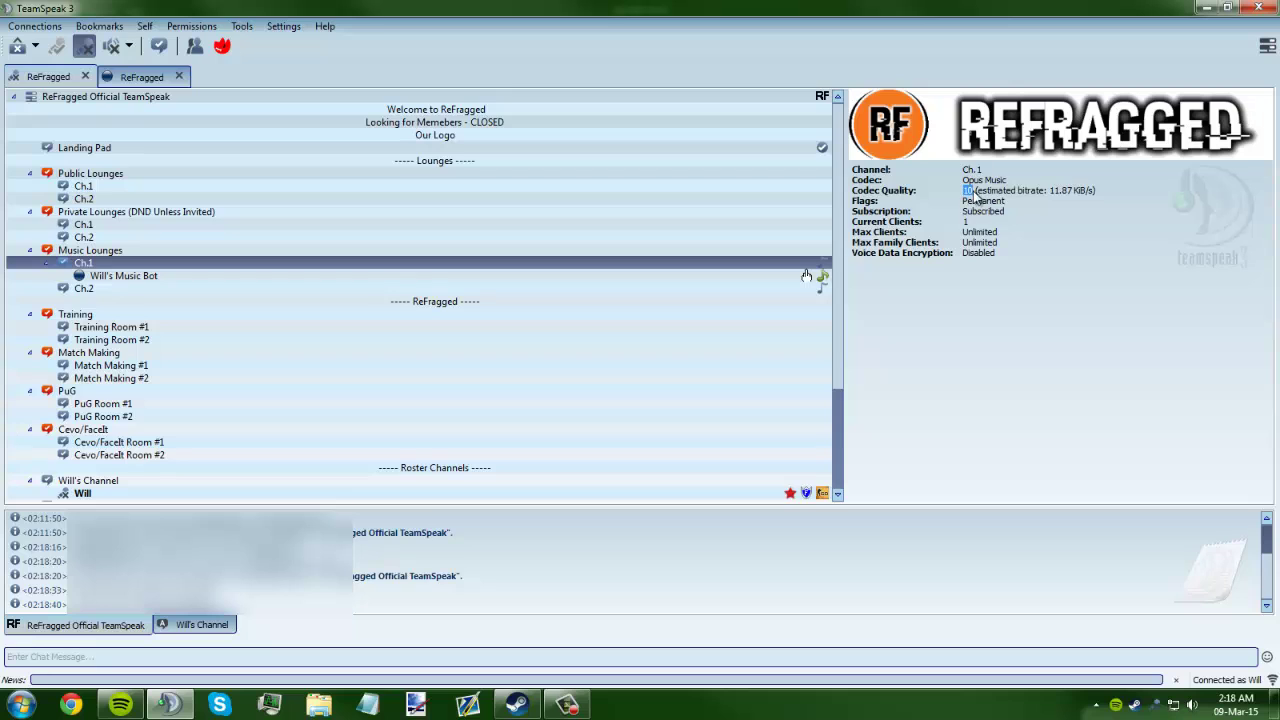
{"action": "double_click", "coordinate": [114, 265]}
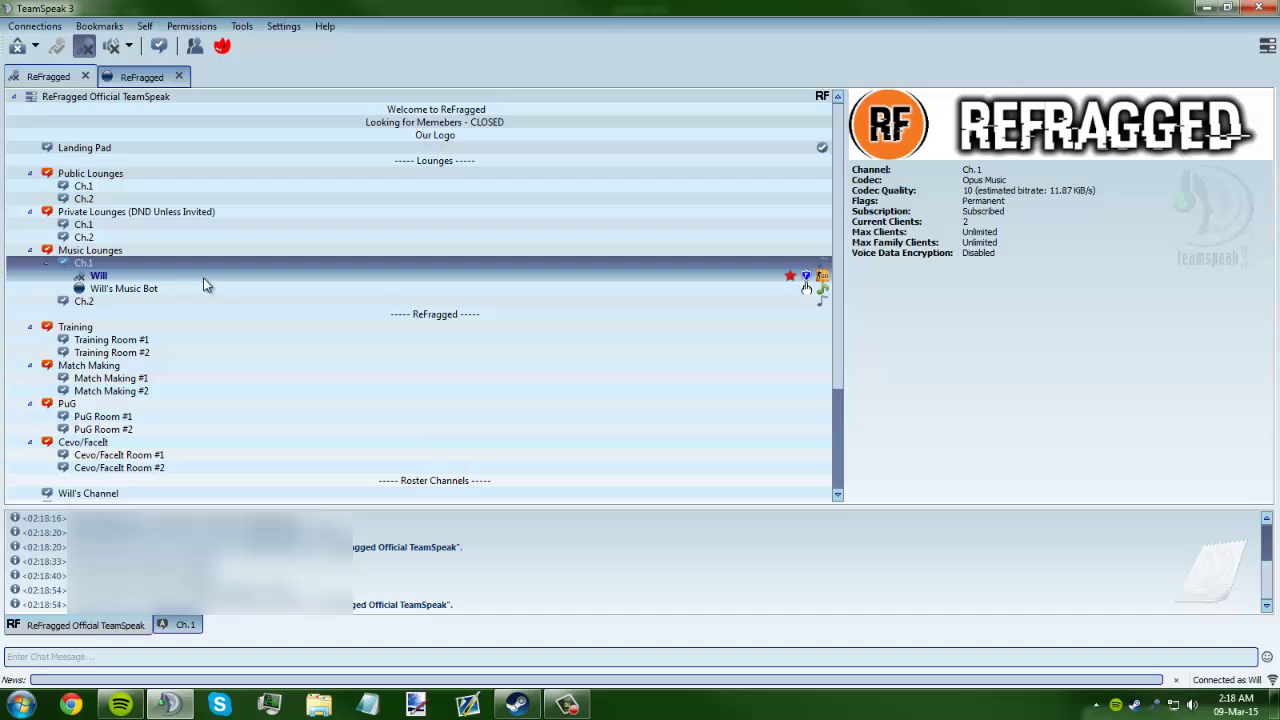
{"action": "left_click", "coordinate": [97, 276]}
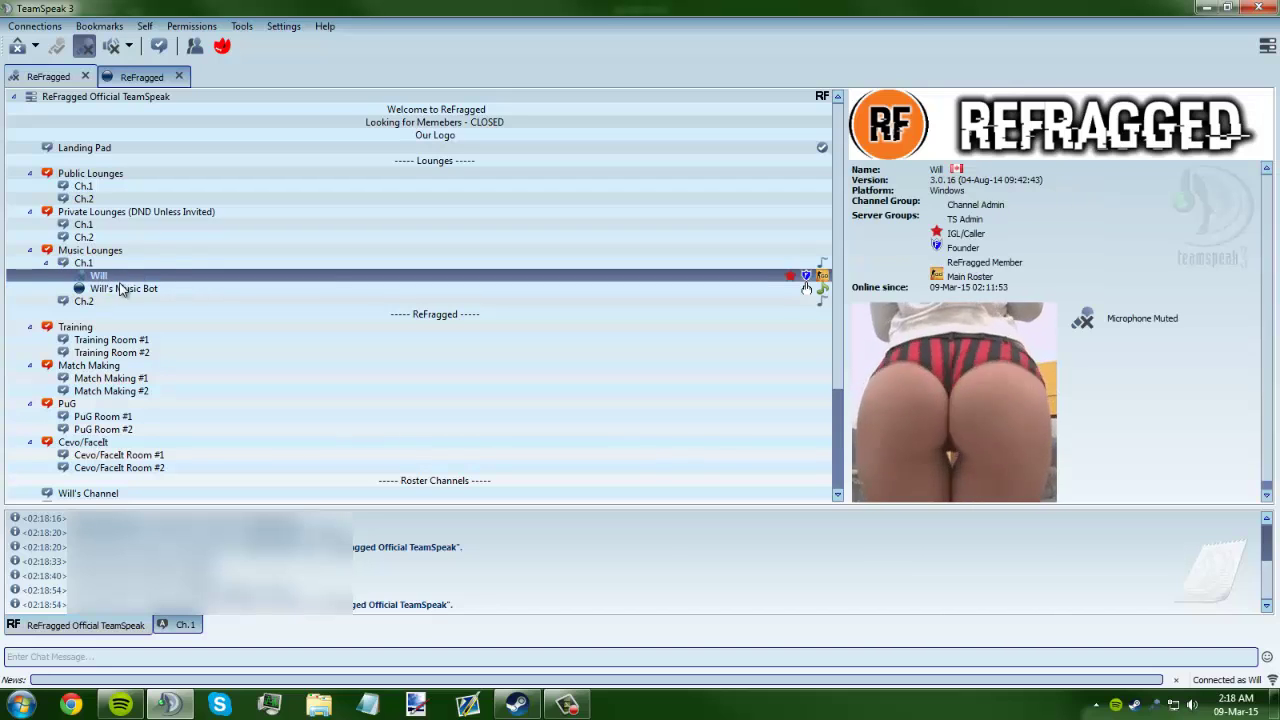
{"action": "left_click", "coordinate": [98, 288]}
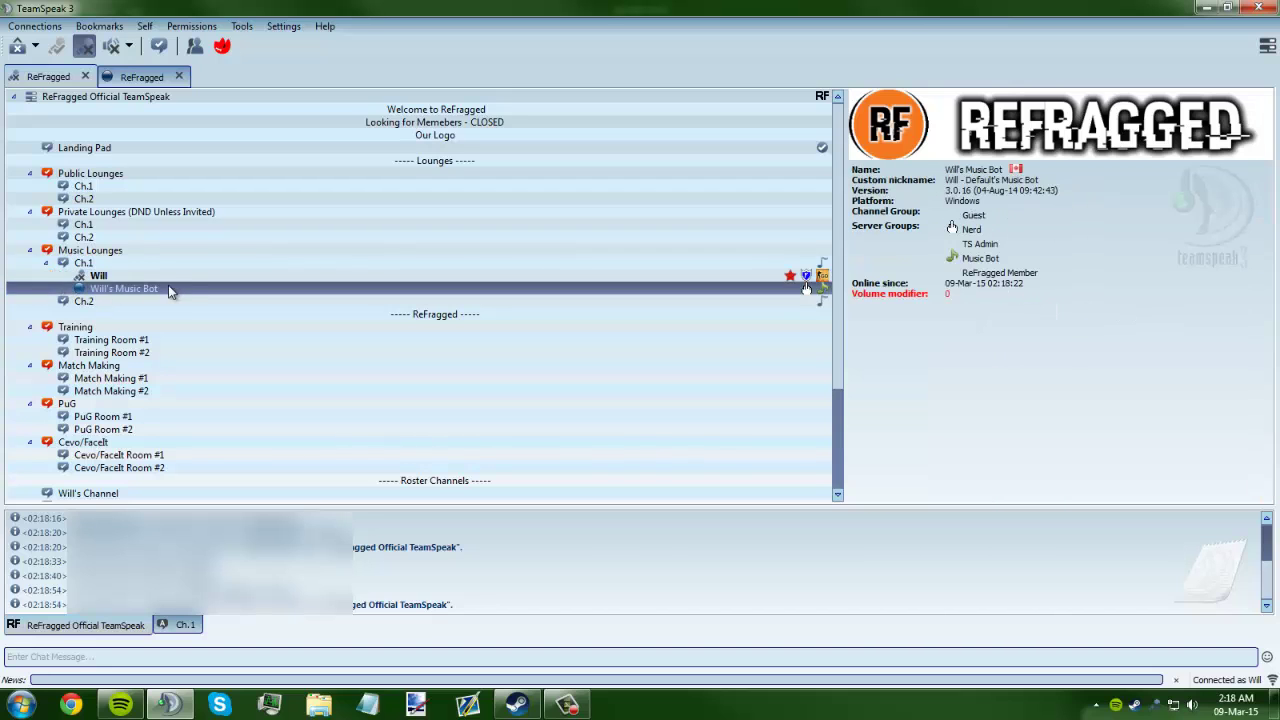
- Switch to Spotify, place its window beside TeamSpeak 3, play the track Asshole from Songs and pause it
{"action": "left_click", "coordinate": [120, 705]}
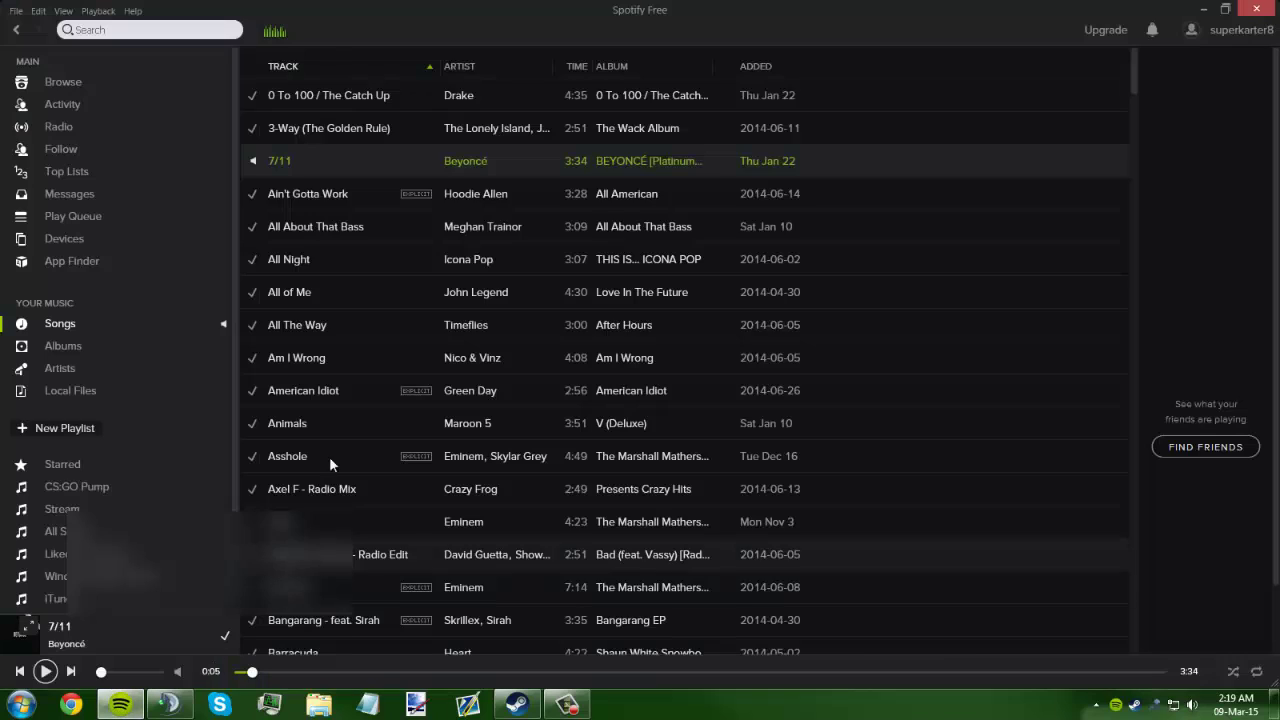
{"action": "double_click", "coordinate": [466, 30]}
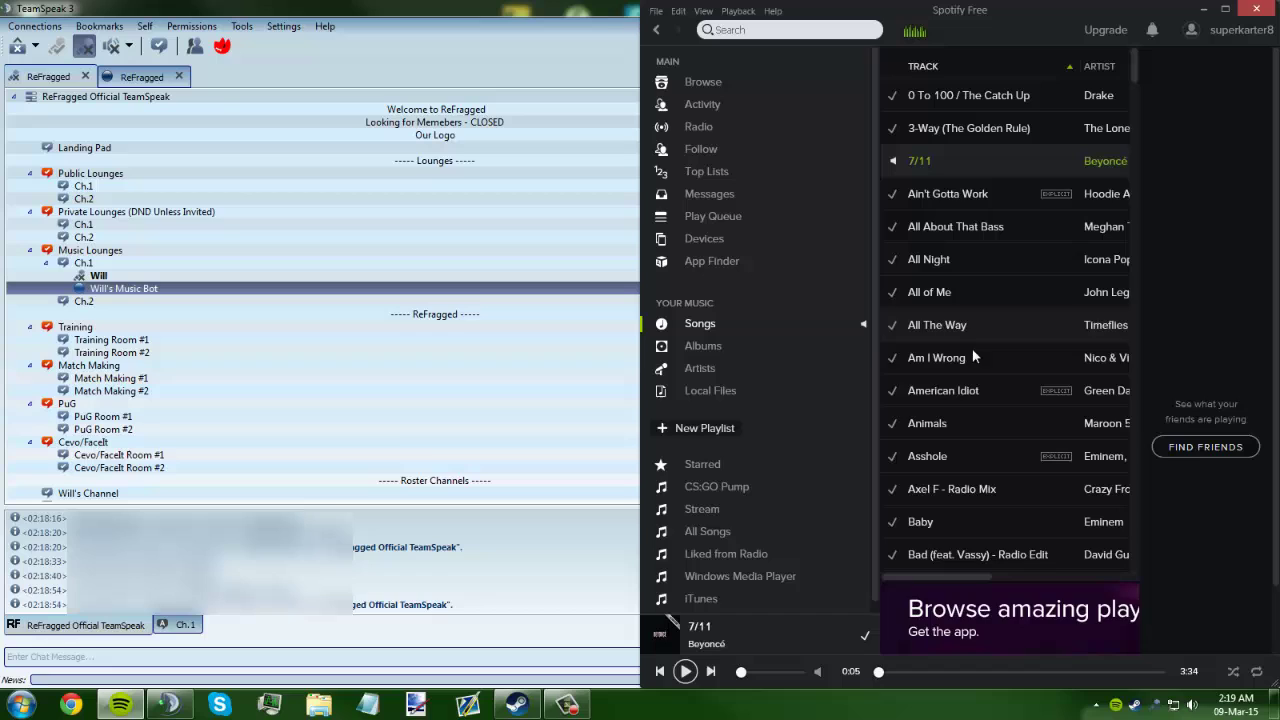
{"action": "double_click", "coordinate": [960, 463]}
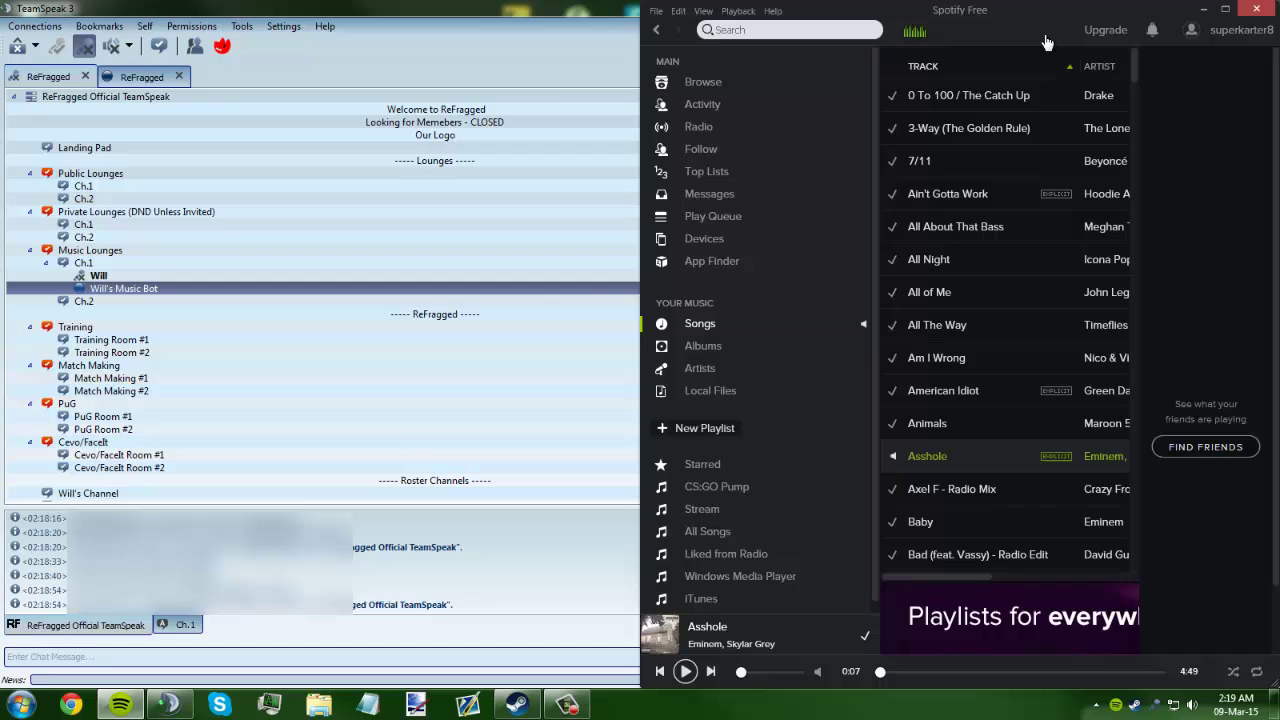
- Hide and restore the Spotify window, open the Equalify equalizer and turn off its limiter
{"action": "left_click", "coordinate": [1255, 12]}
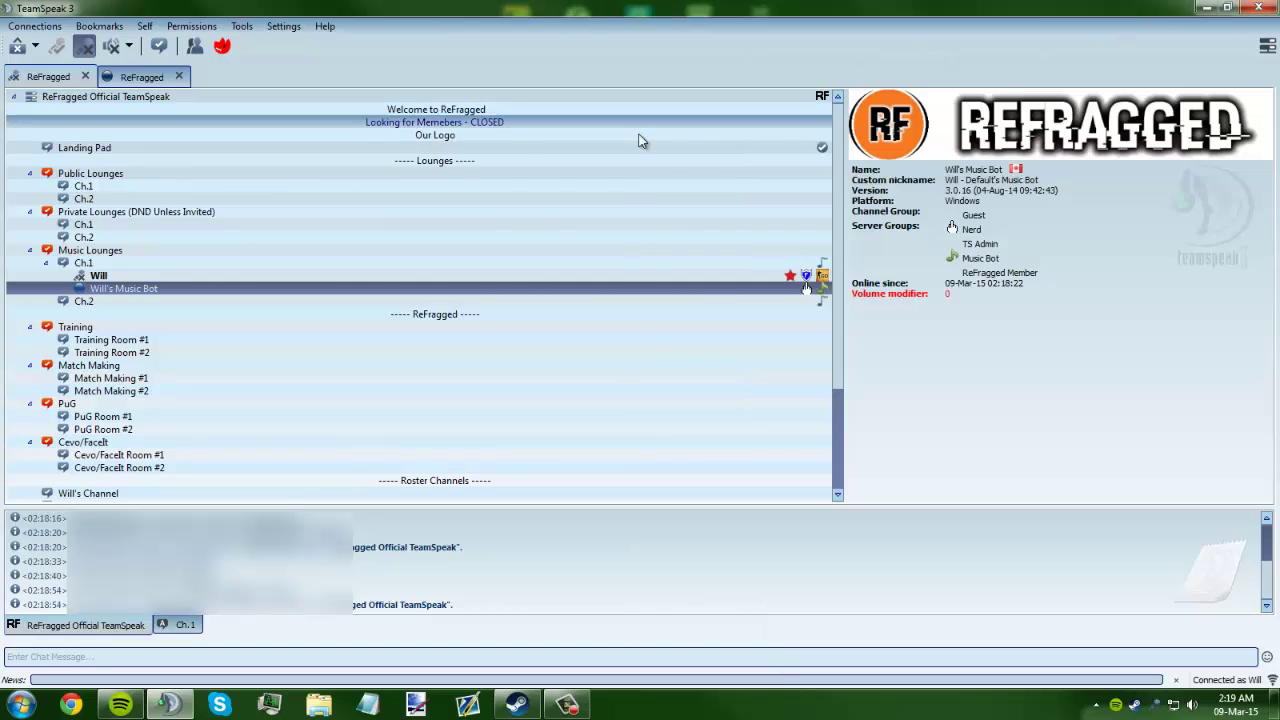
{"action": "left_click", "coordinate": [120, 705]}
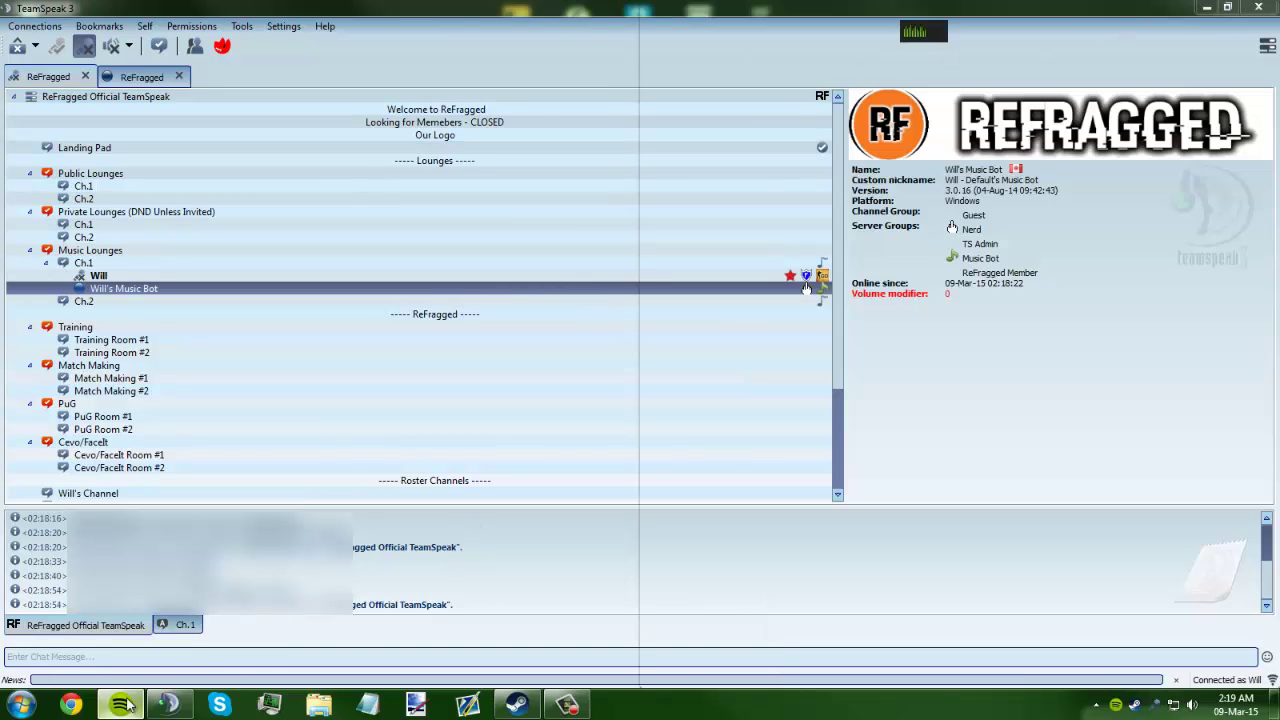
{"action": "left_click", "coordinate": [914, 30]}
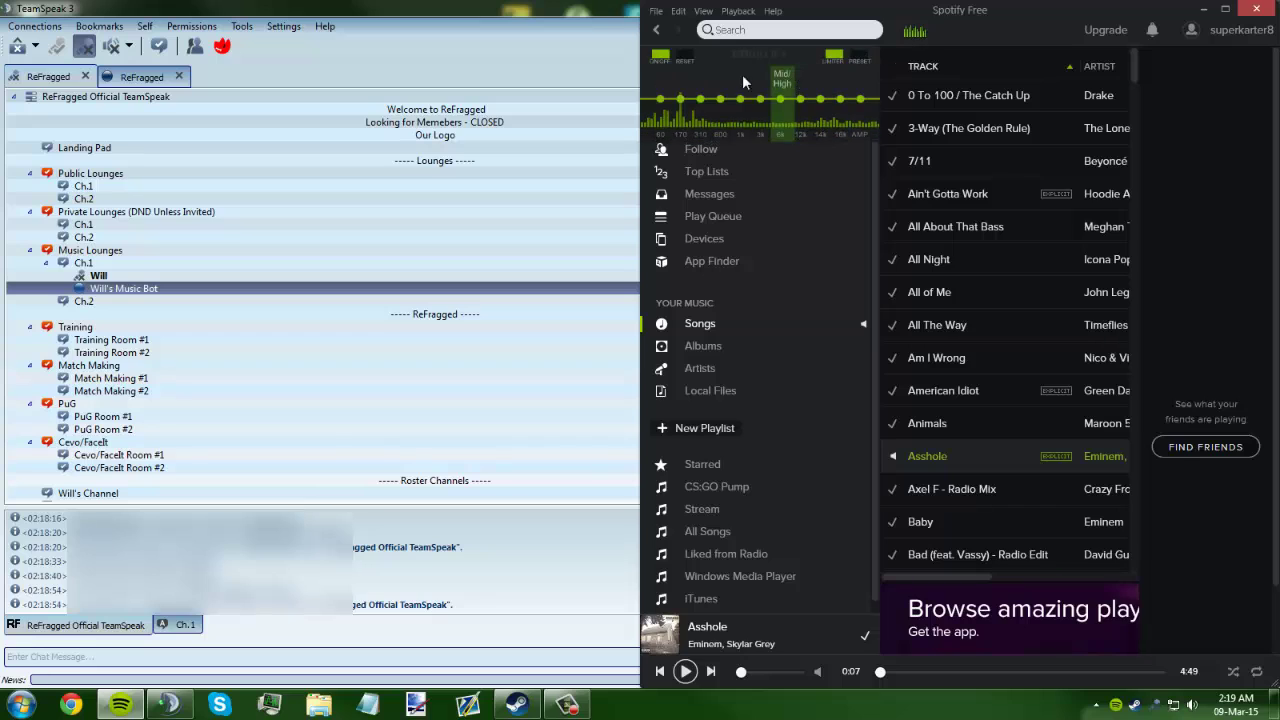
{"action": "left_click", "coordinate": [836, 56]}
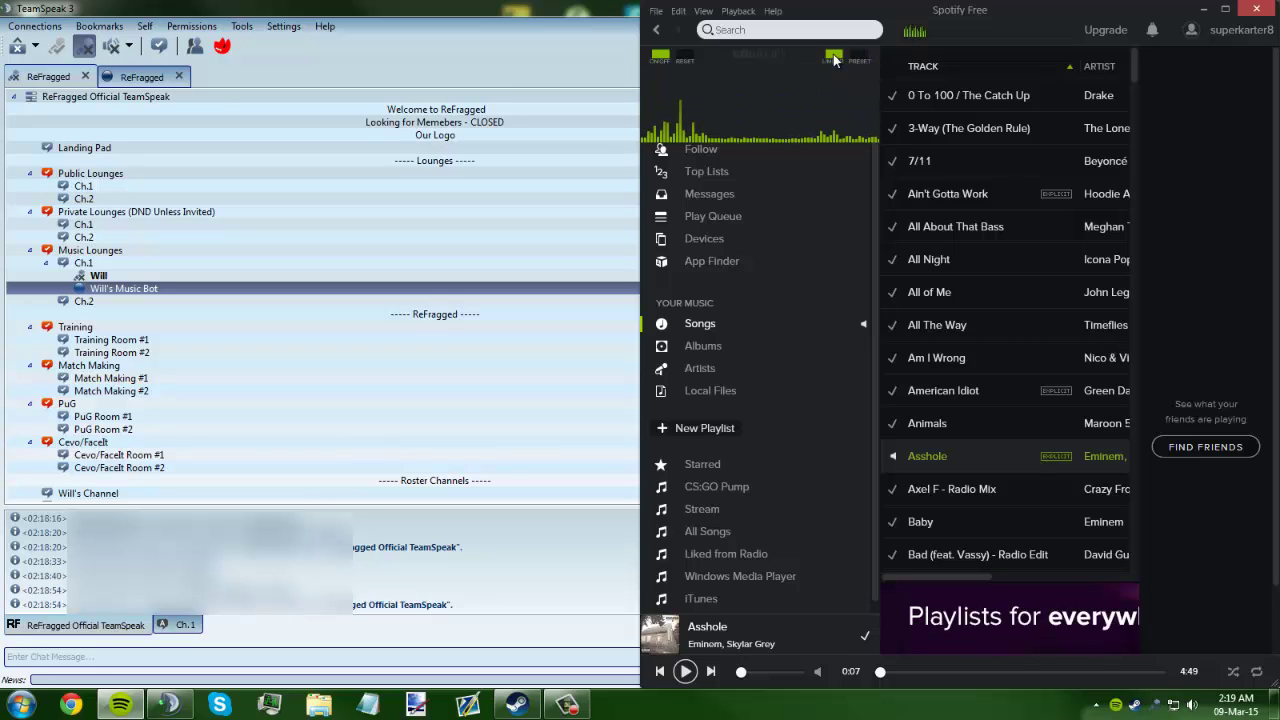
- Try the Doodlify skin in Equalify, switch back to the SpotifyFlat skin and close the equalizer
{"action": "right_click", "coordinate": [766, 84]}
{"action": "mouse_move", "coordinate": [823, 155]}
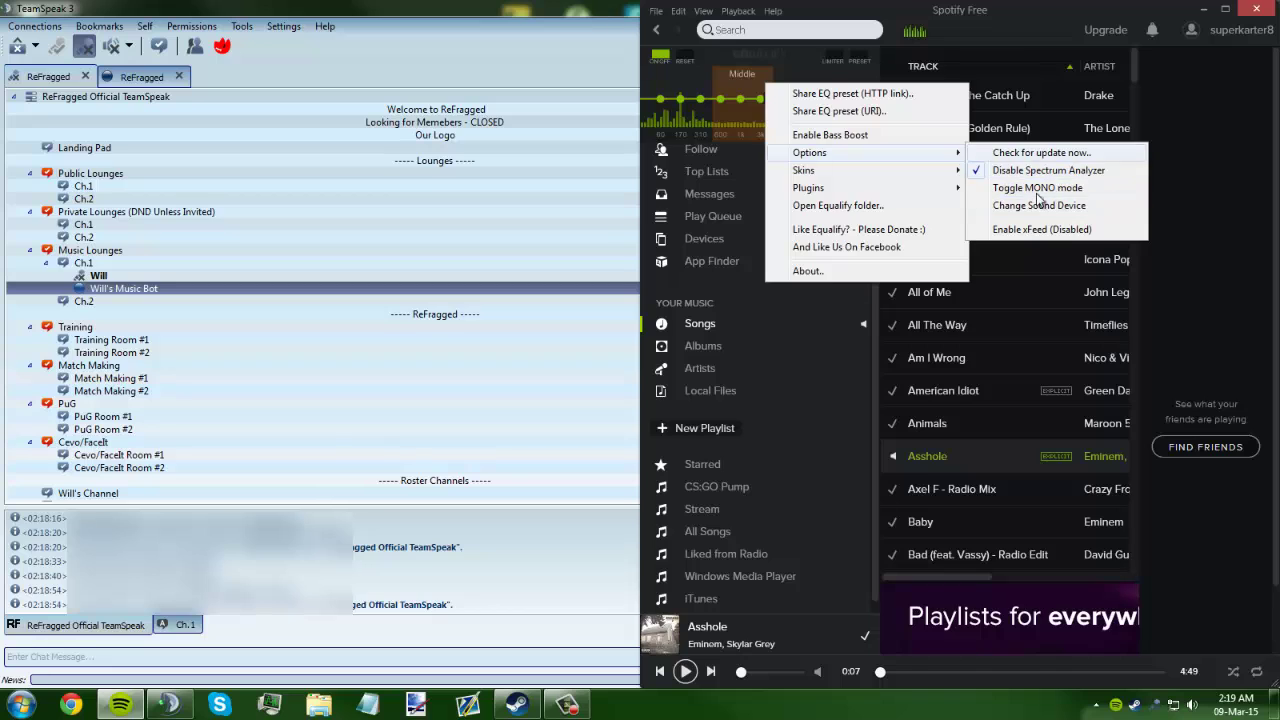
{"action": "mouse_move", "coordinate": [921, 175]}
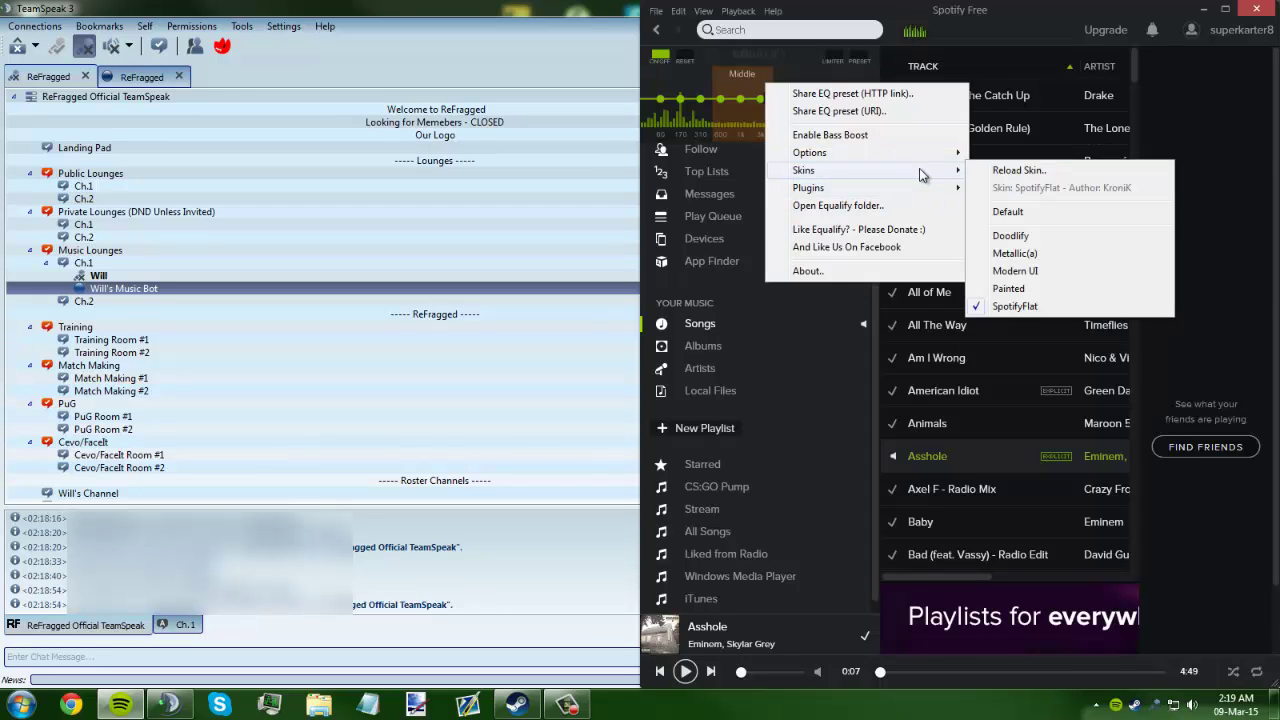
{"action": "left_click", "coordinate": [1035, 238]}
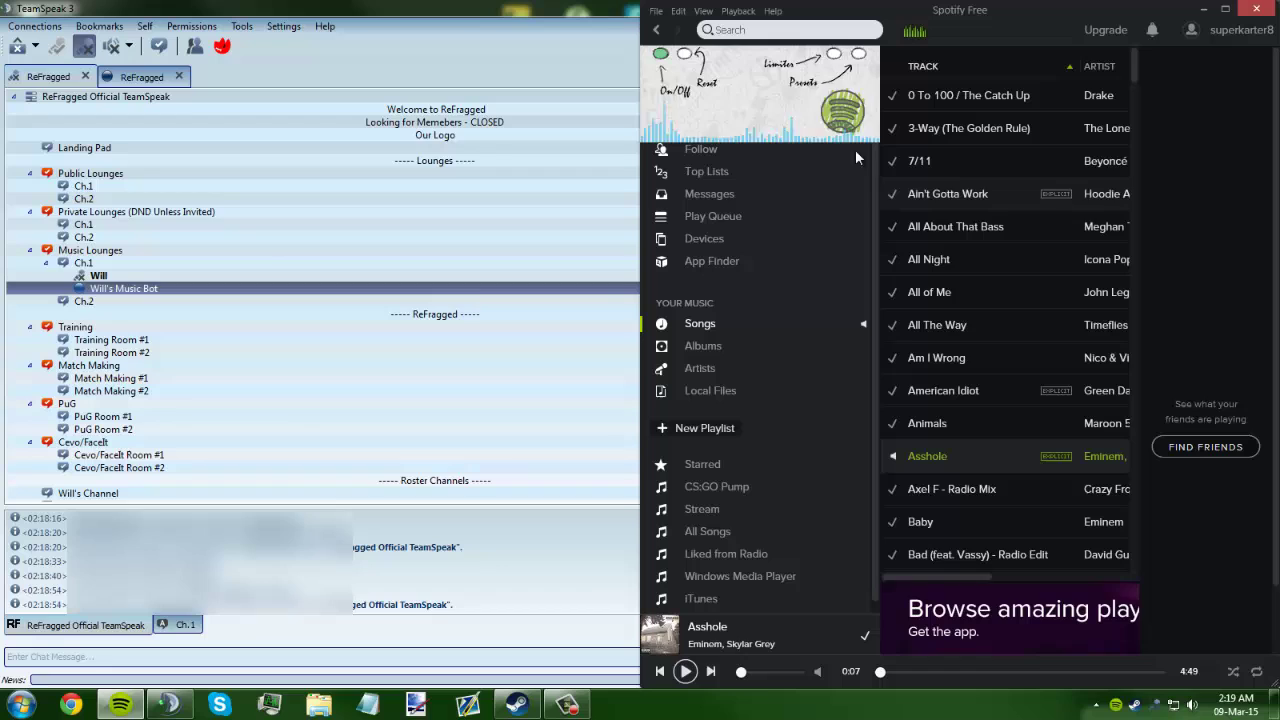
{"action": "right_click", "coordinate": [758, 84]}
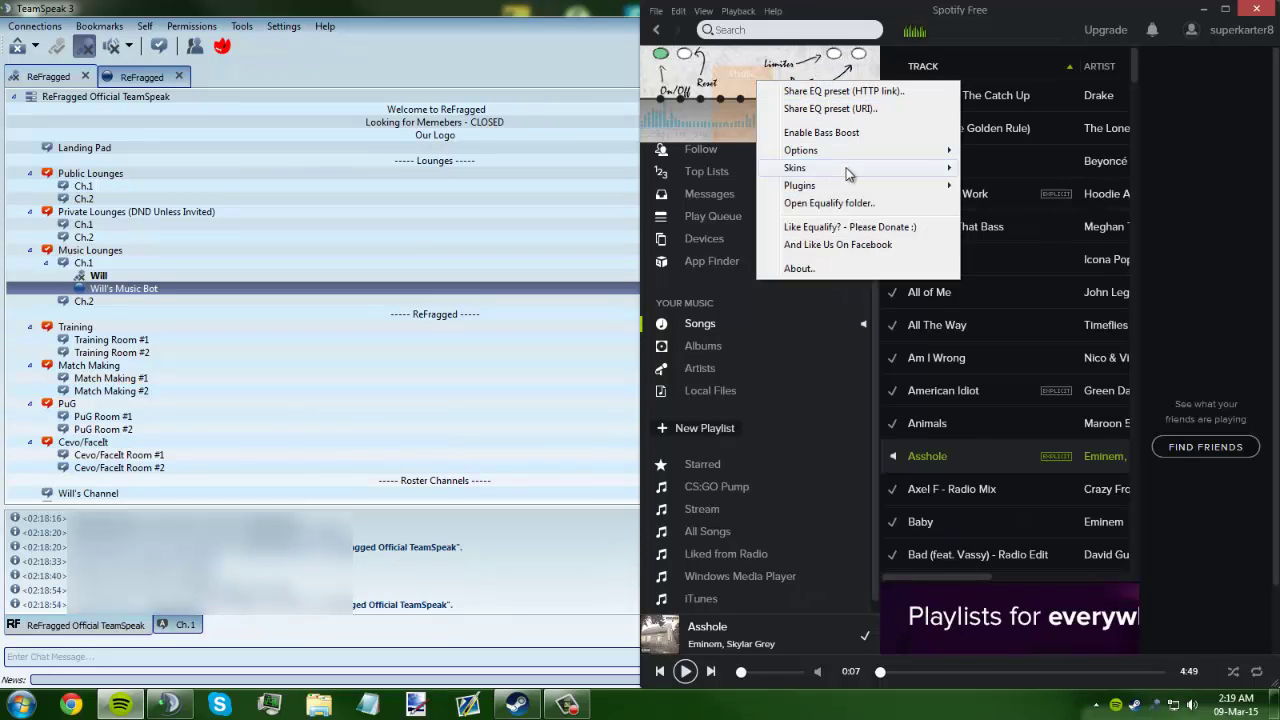
{"action": "left_click", "coordinate": [1017, 296]}
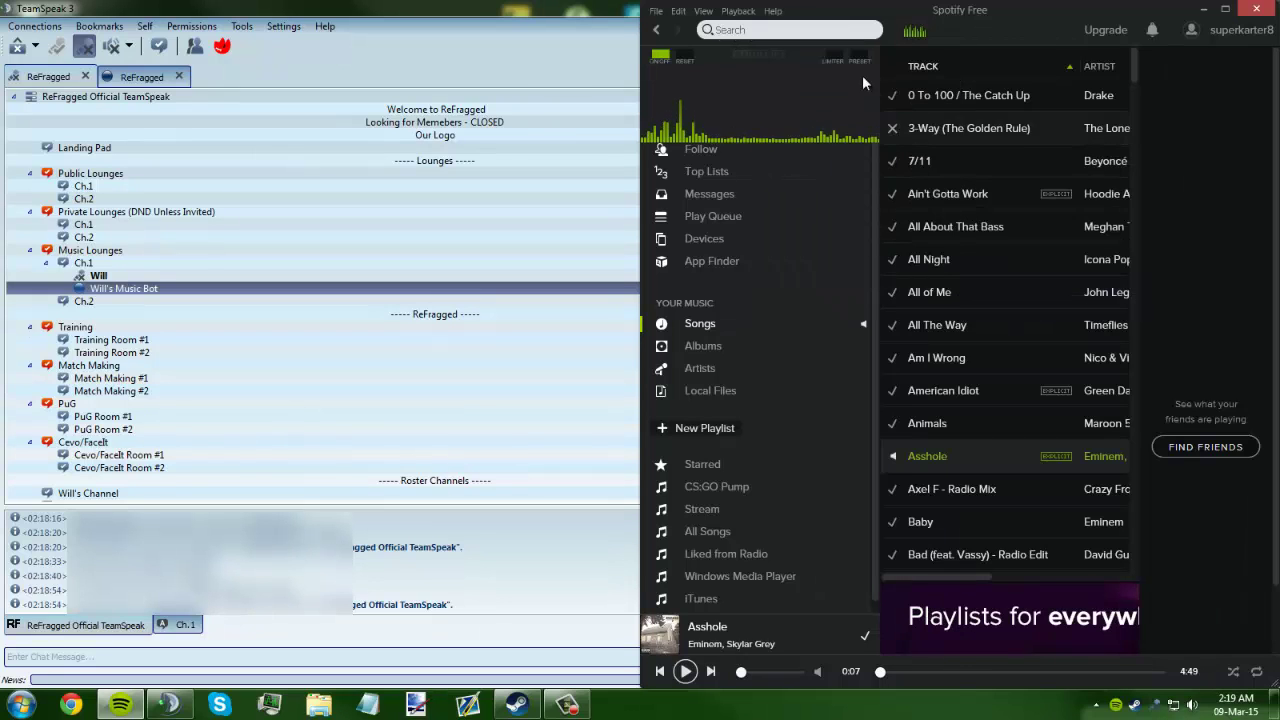
{"action": "left_click", "coordinate": [925, 35]}
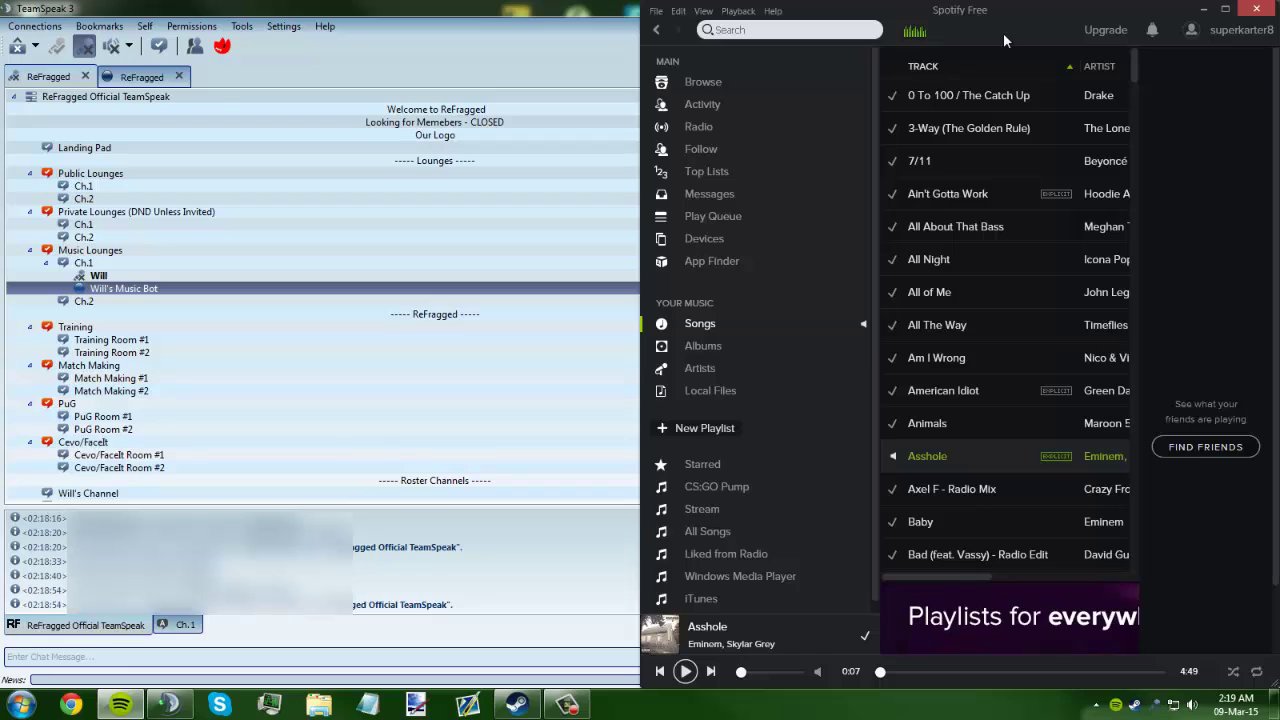